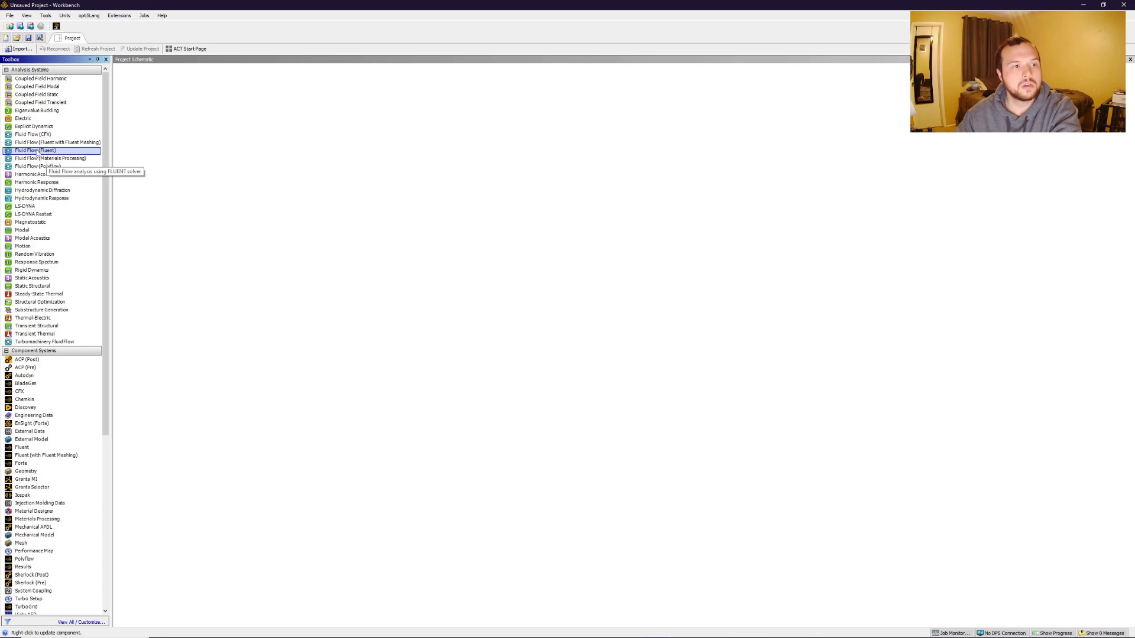
Add a Fluid Flow (Fluent) analysis system and open its geometry in a new DesignModeler session.
{"action": "double_click", "coordinate": [32, 151]}
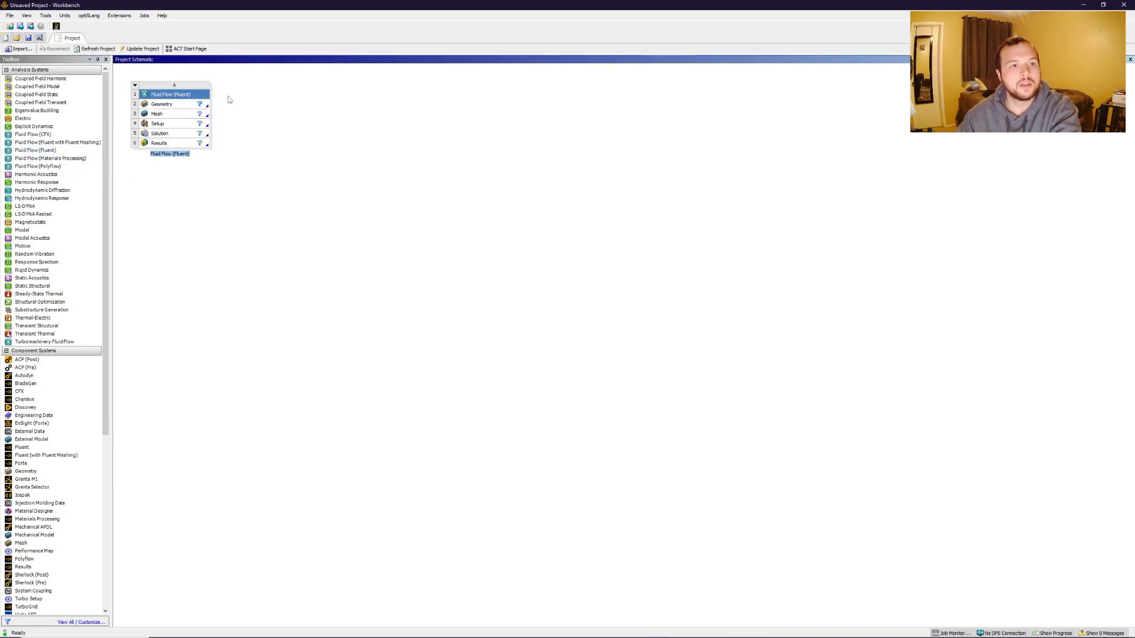
{"action": "left_click", "coordinate": [173, 104]}
{"action": "right_click", "coordinate": [175, 104]}
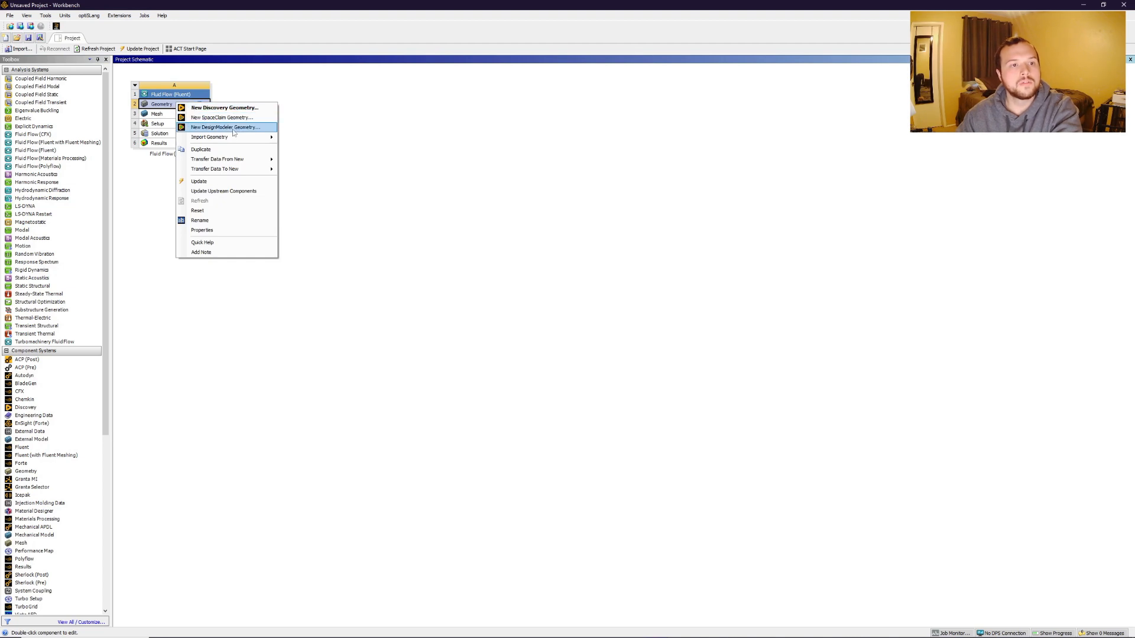
{"action": "left_click", "coordinate": [234, 129]}
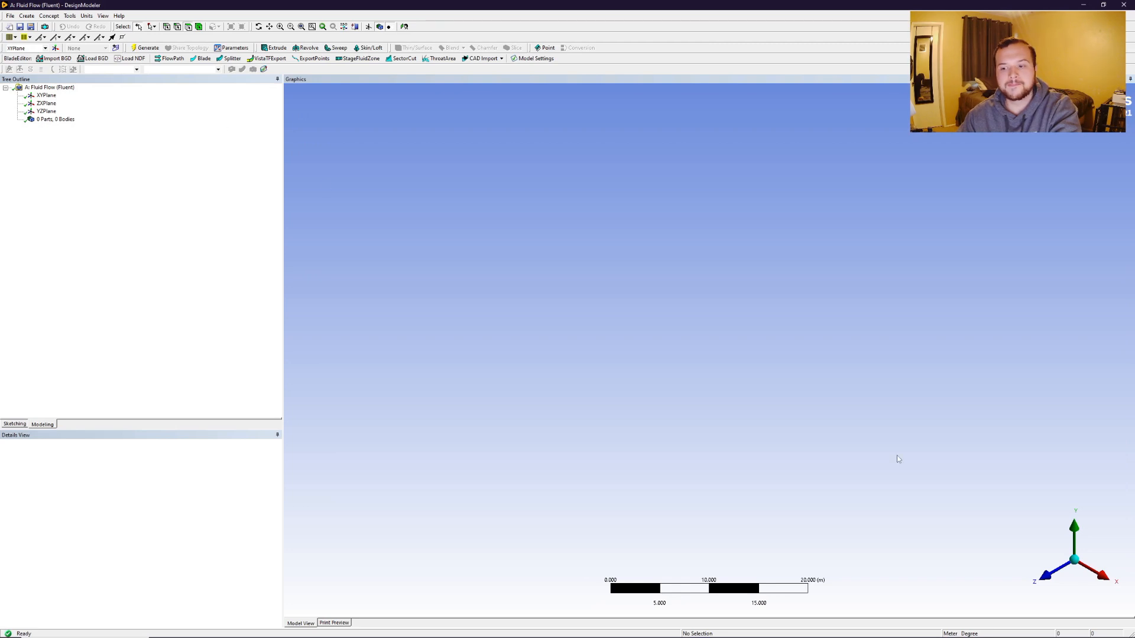
Sketch a rectangle on the XY plane from the origin towards the upper right, about 24 m wide.
{"action": "left_click", "coordinate": [1044, 575]}
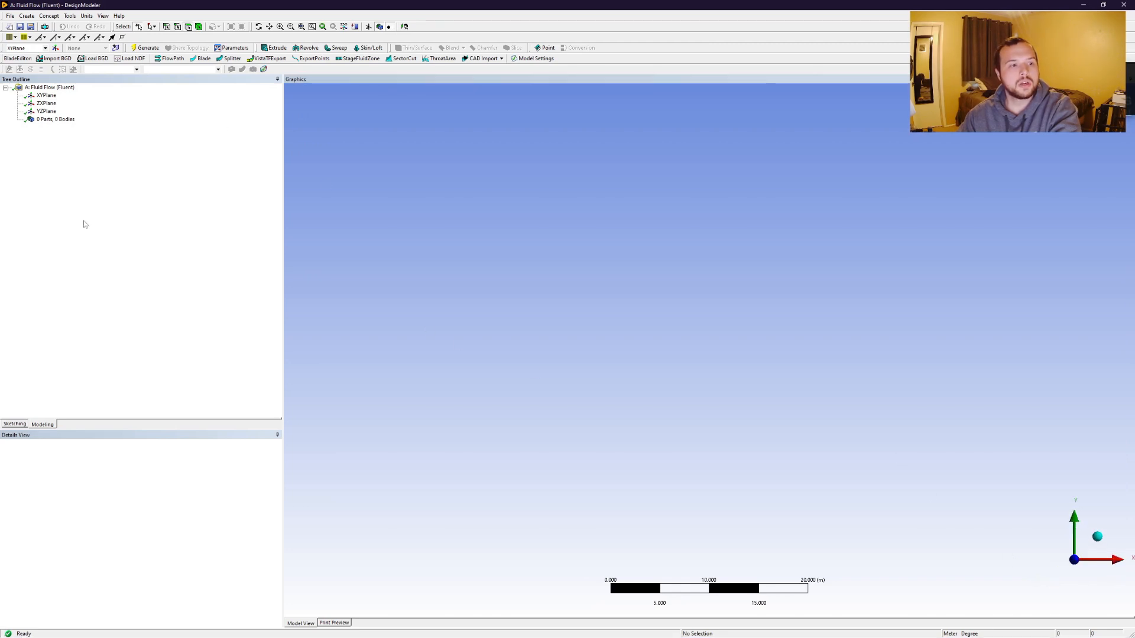
{"action": "left_click", "coordinate": [16, 424]}
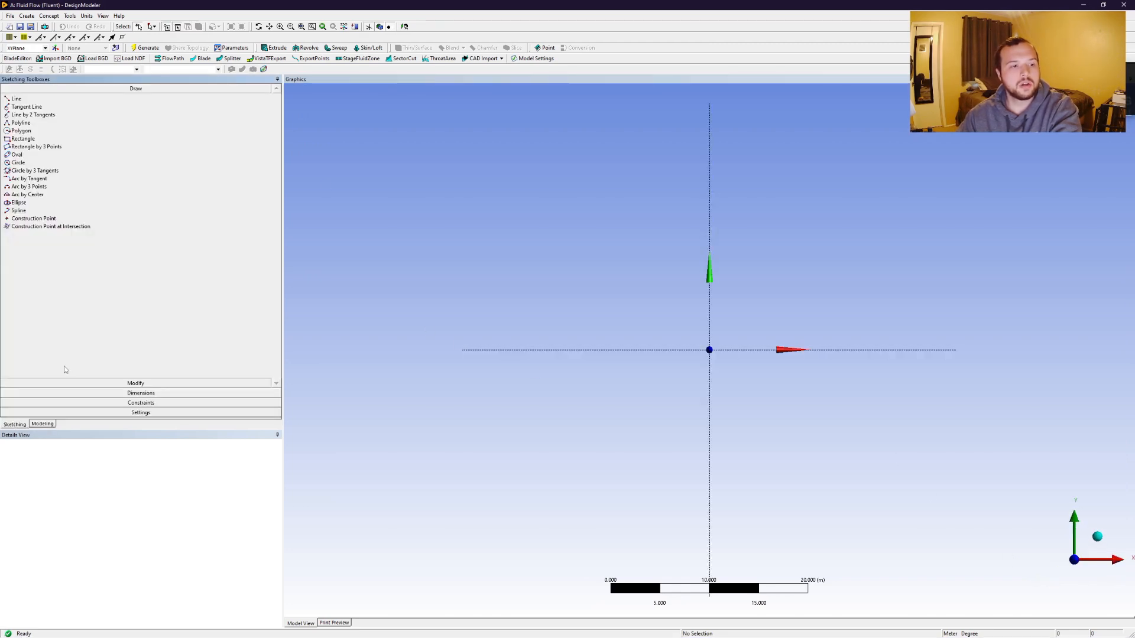
{"action": "left_click", "coordinate": [25, 139]}
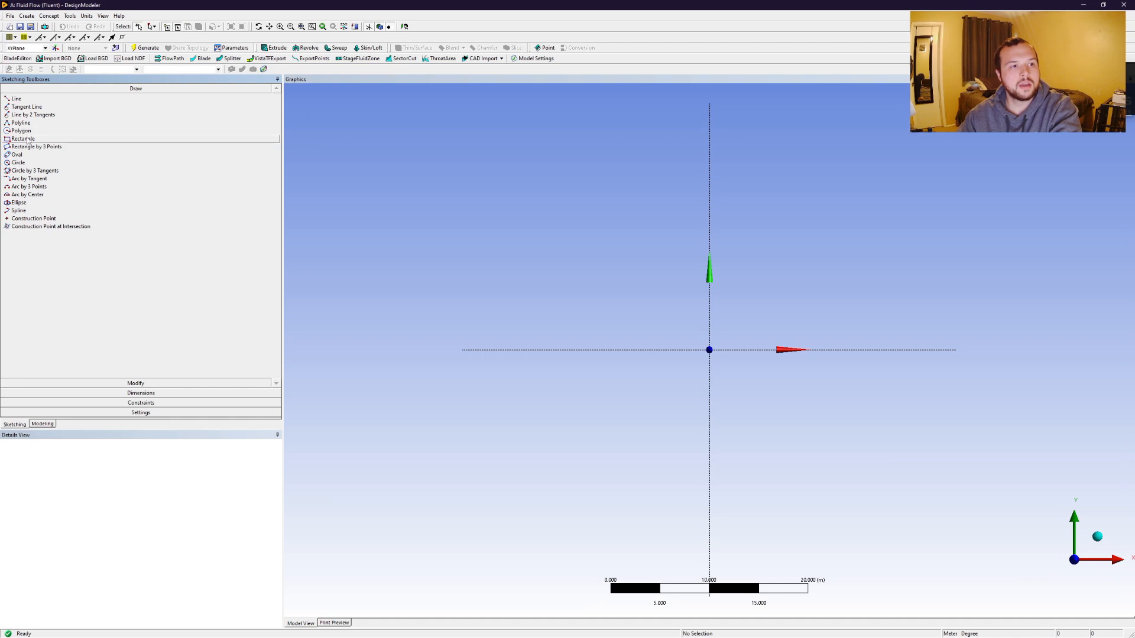
{"action": "left_click", "coordinate": [709, 349]}
{"action": "left_click", "coordinate": [949, 201]}
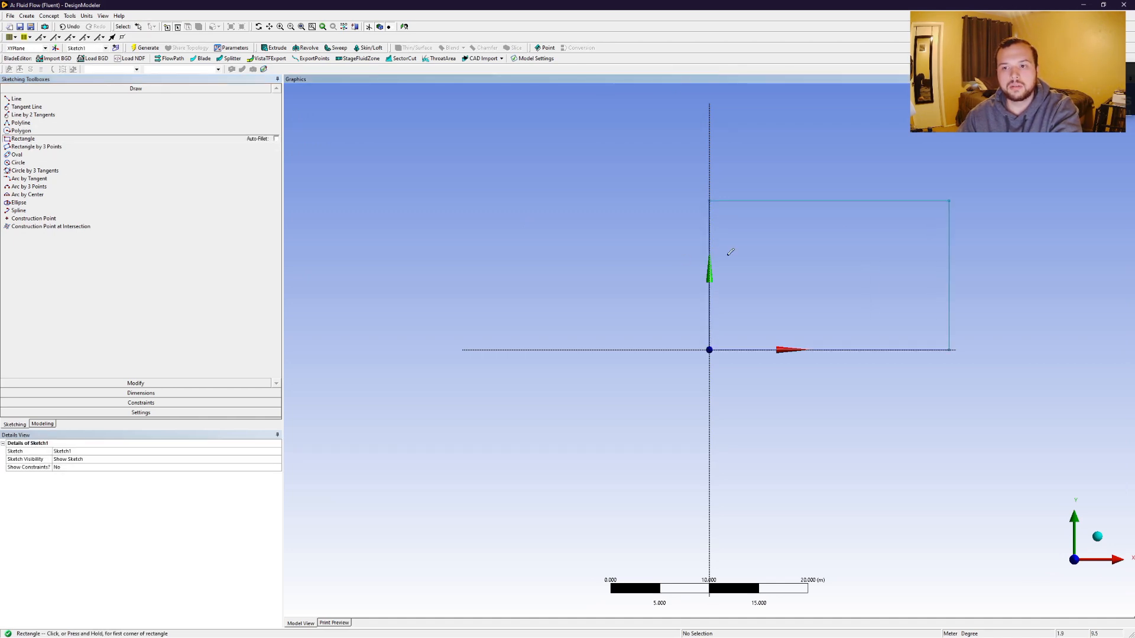
{"action": "left_click", "coordinate": [95, 138]}
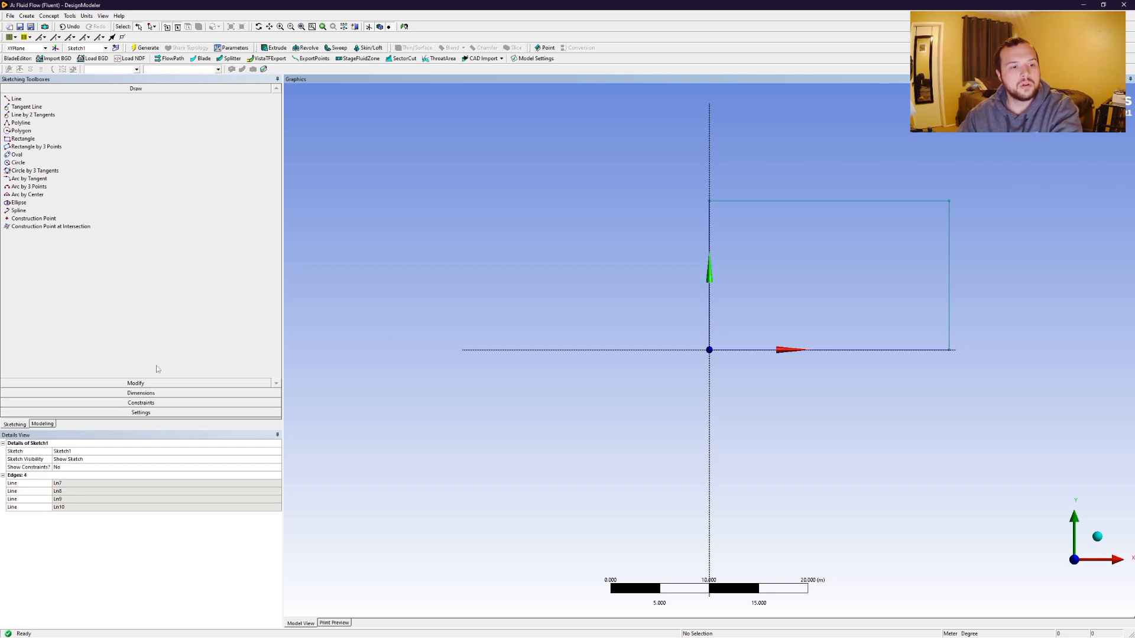
Dimension the rectangle's top edge and set its horizontal length H1 to 40 m.
{"action": "left_click", "coordinate": [155, 393]}
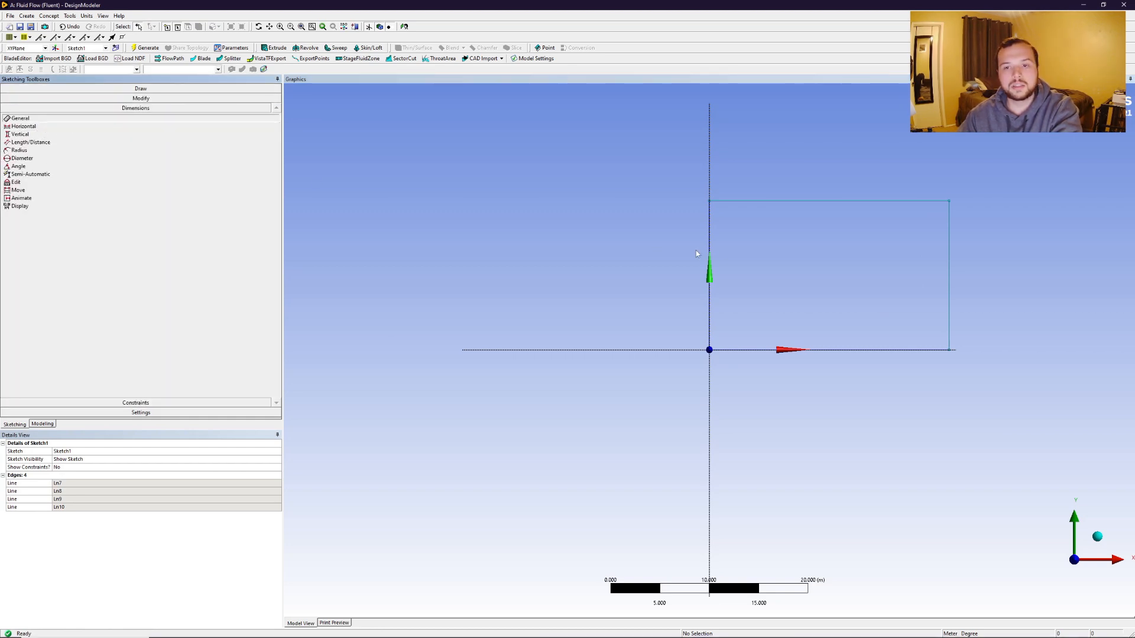
{"action": "left_click", "coordinate": [763, 201]}
{"action": "left_click", "coordinate": [765, 163]}
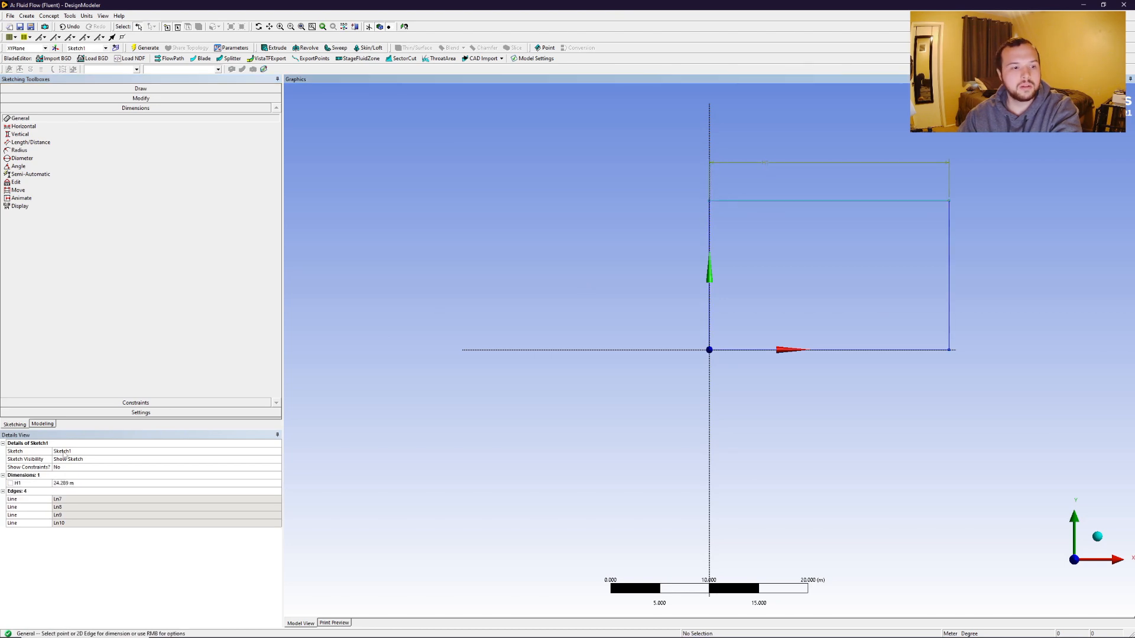
{"action": "left_click", "coordinate": [78, 483]}
{"action": "type", "text": "40"}
{"action": "key", "text": "Return"}
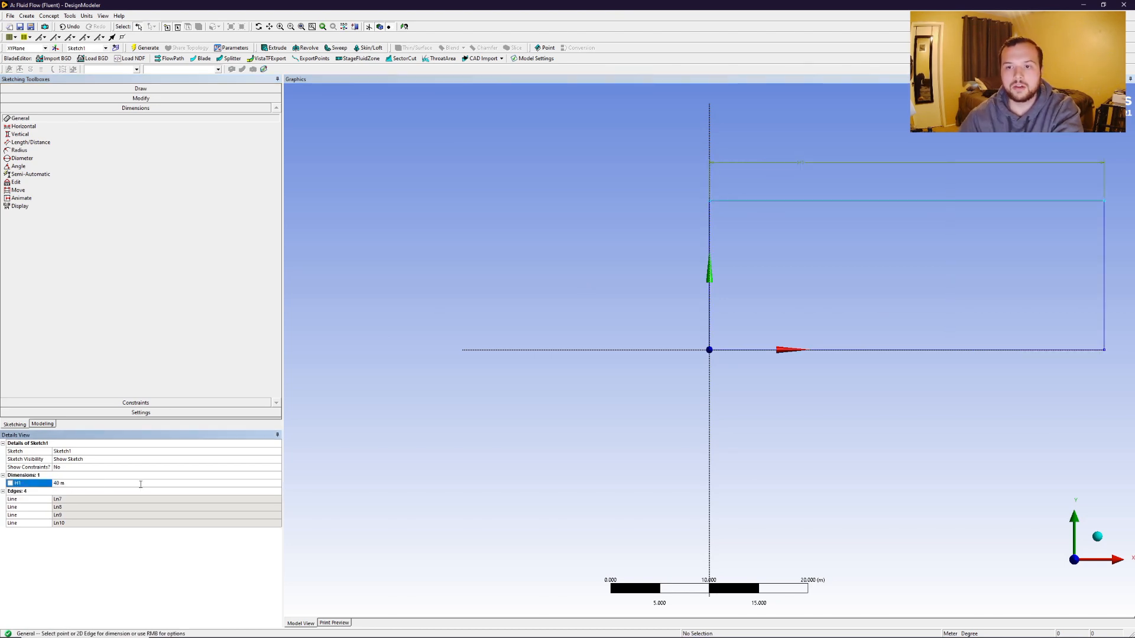
Dimension the rectangle's left edge and set its vertical height V2 to 20 m.
{"action": "left_click", "coordinate": [710, 236]}
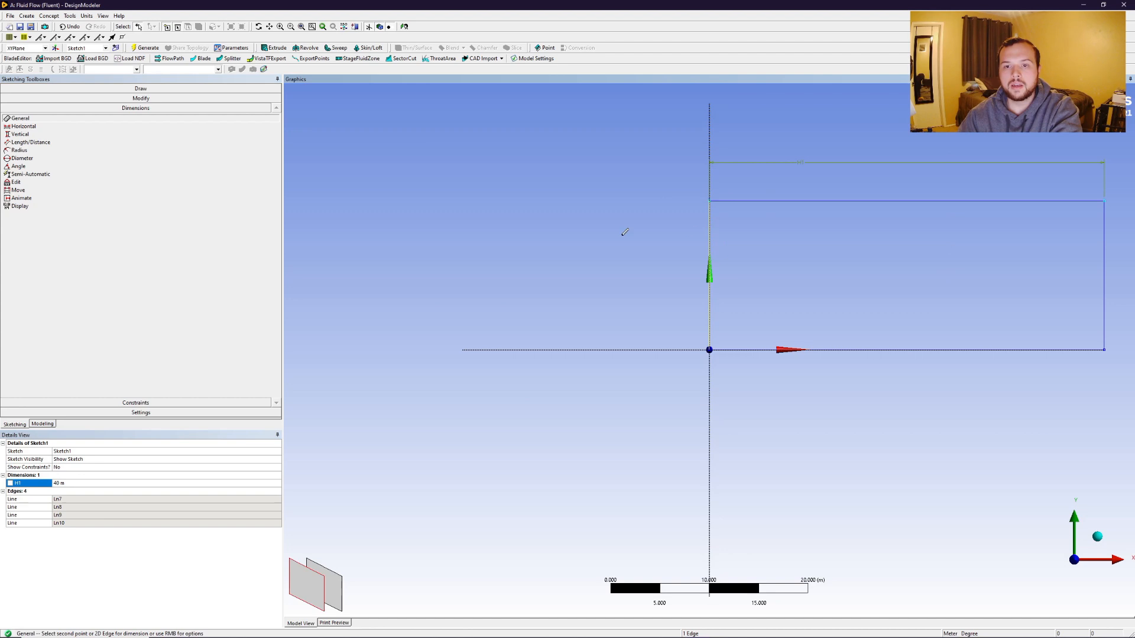
{"action": "left_click", "coordinate": [611, 236]}
{"action": "left_click", "coordinate": [74, 491]}
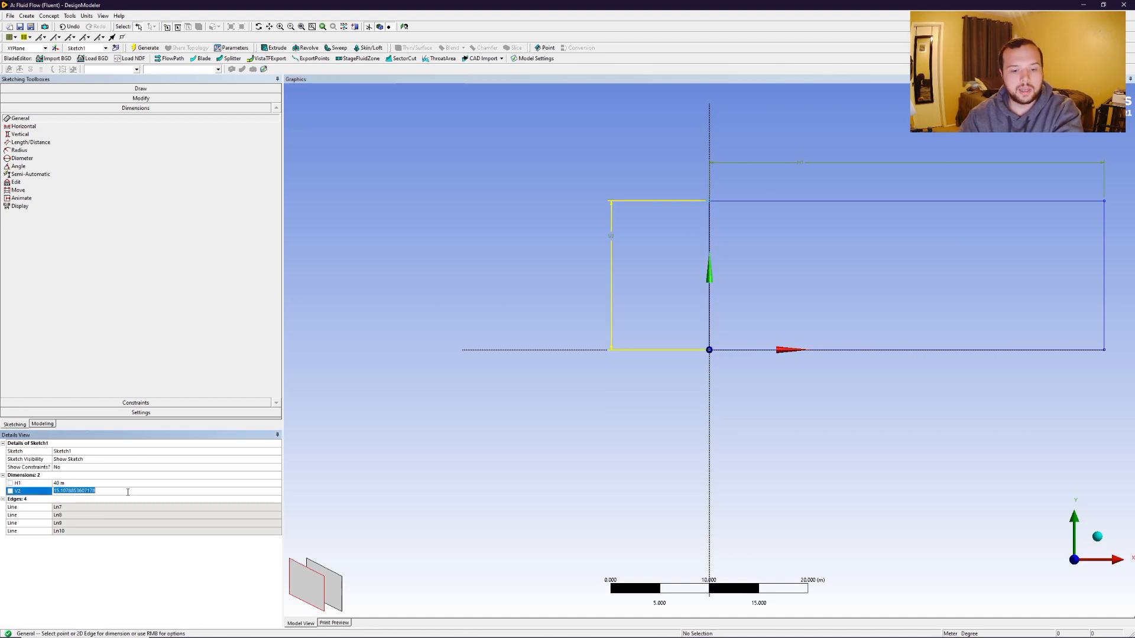
{"action": "type", "text": "20"}
{"action": "key", "text": "Return"}
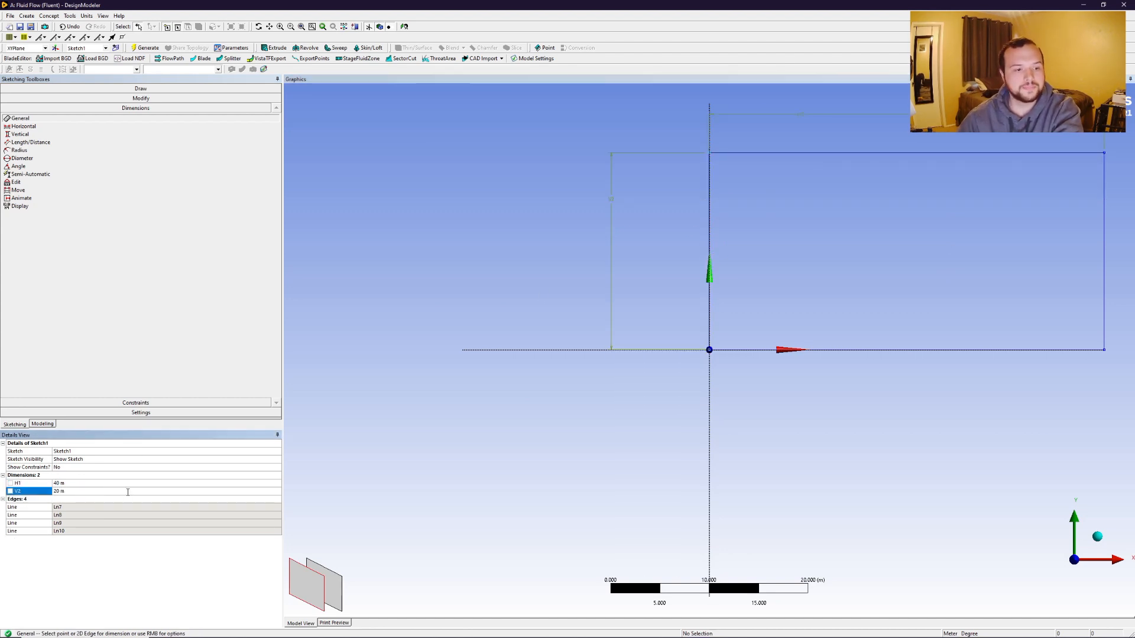
Place a construction point on the rectangle's bottom edge and constrain it to that edge's midpoint.
{"action": "left_click", "coordinate": [65, 88]}
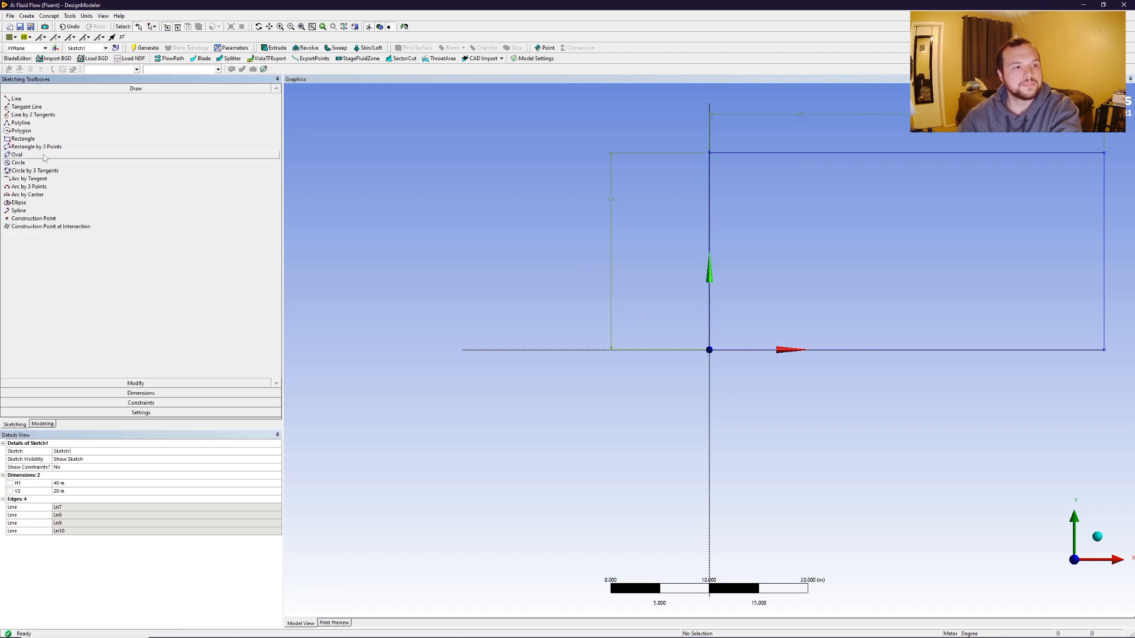
{"action": "left_click", "coordinate": [30, 218]}
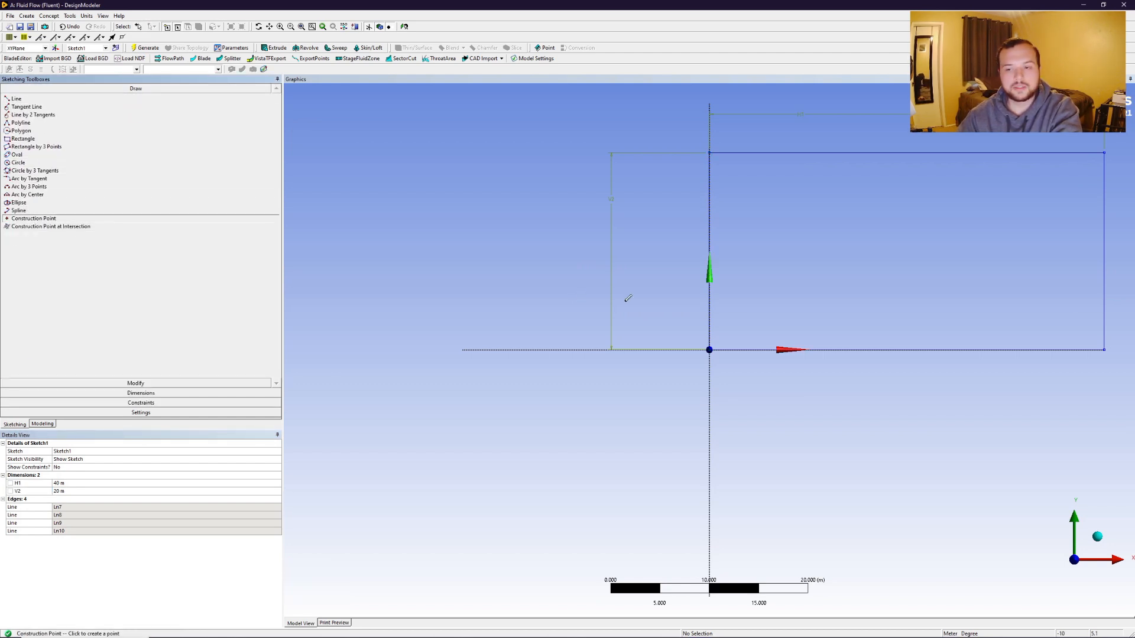
{"action": "left_click", "coordinate": [942, 350]}
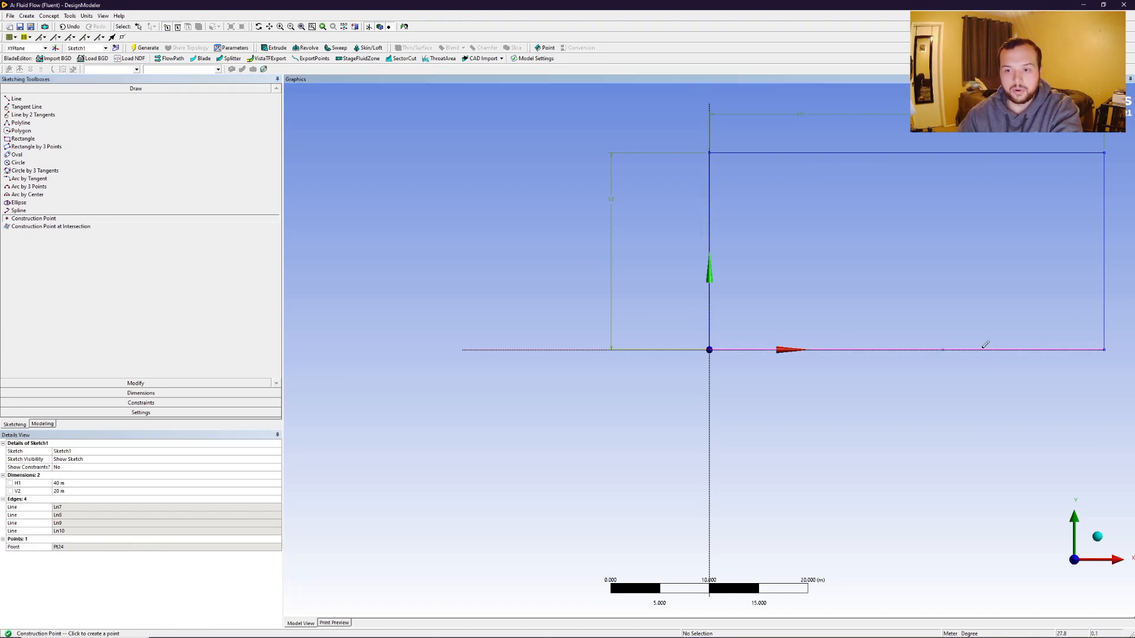
{"action": "left_click", "coordinate": [142, 403]}
{"action": "left_click", "coordinate": [32, 176]}
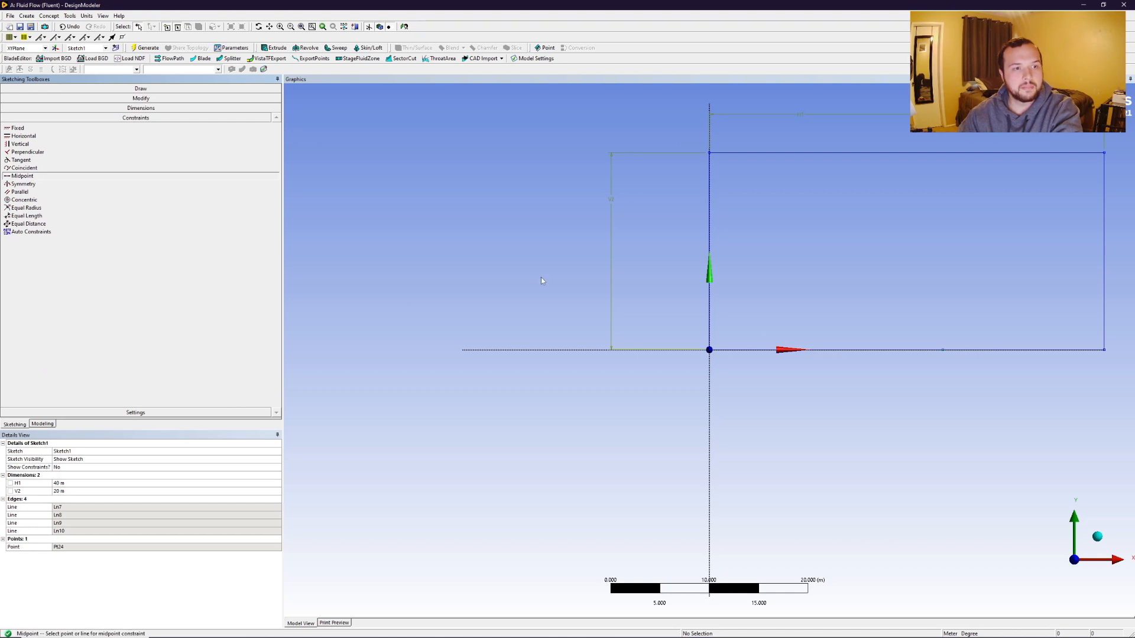
{"action": "left_click", "coordinate": [967, 351]}
{"action": "left_click", "coordinate": [942, 350]}
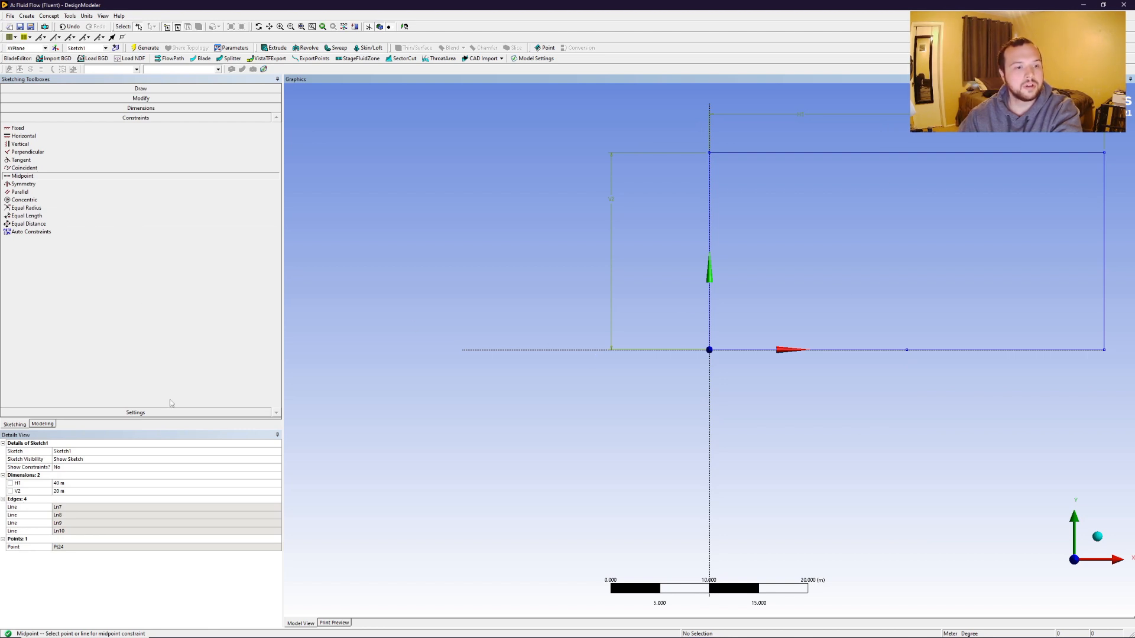
Draw a circle centred on the midpoint construction point of the bottom edge.
{"action": "left_click", "coordinate": [135, 89]}
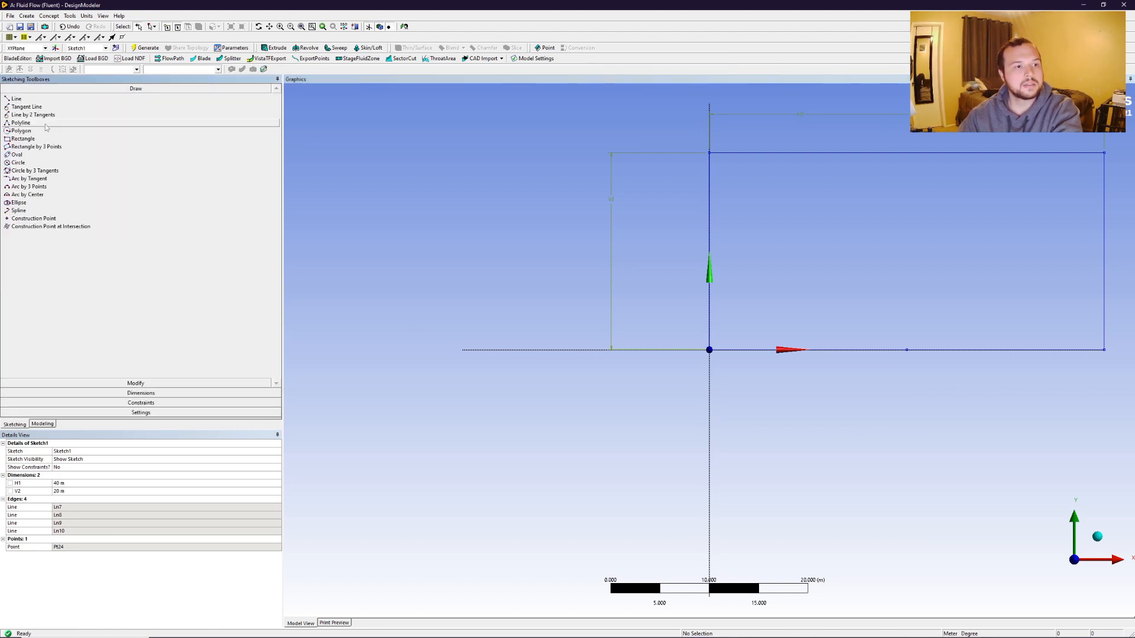
{"action": "left_click", "coordinate": [27, 162]}
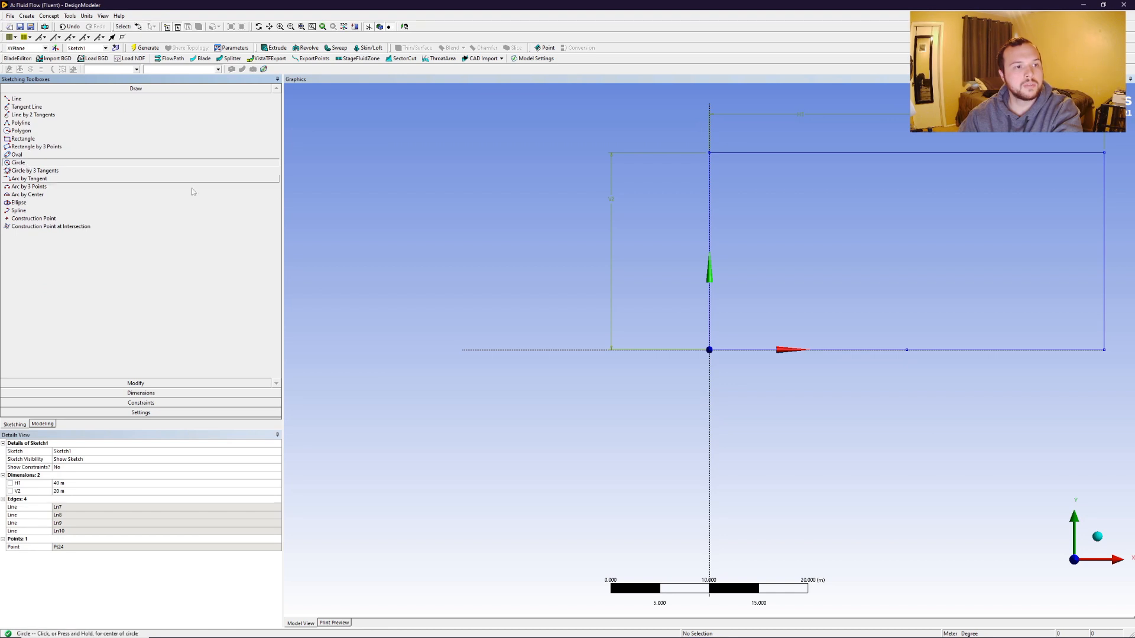
{"action": "left_click", "coordinate": [907, 350]}
{"action": "left_click", "coordinate": [982, 346]}
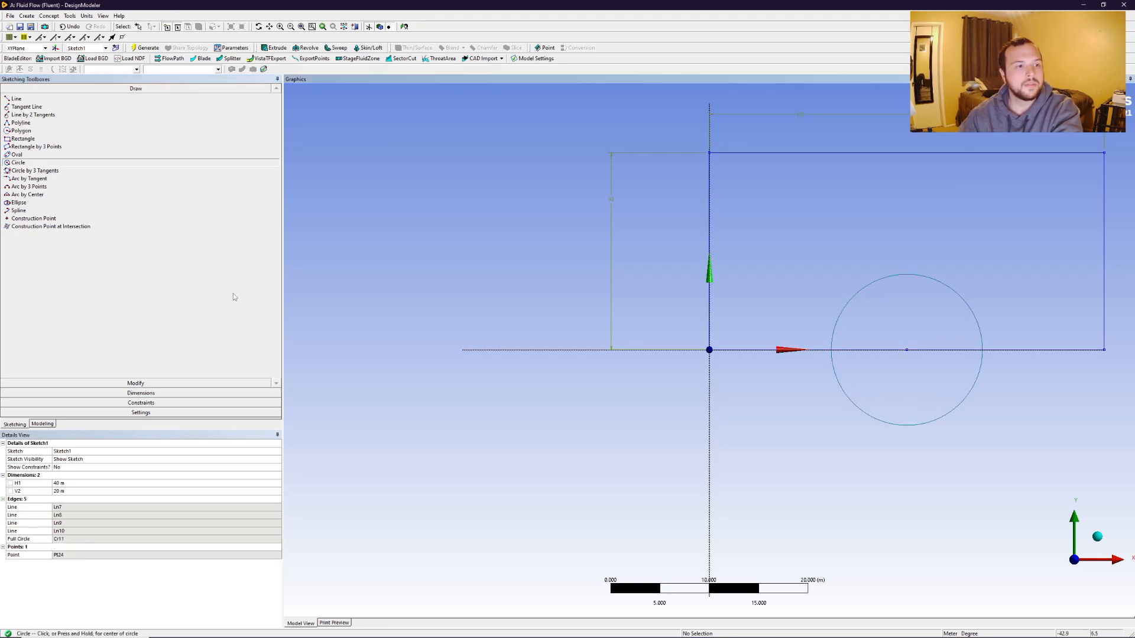
Add a radius dimension to the circle and set R3 to 10 m.
{"action": "left_click", "coordinate": [145, 394]}
{"action": "left_click", "coordinate": [22, 178]}
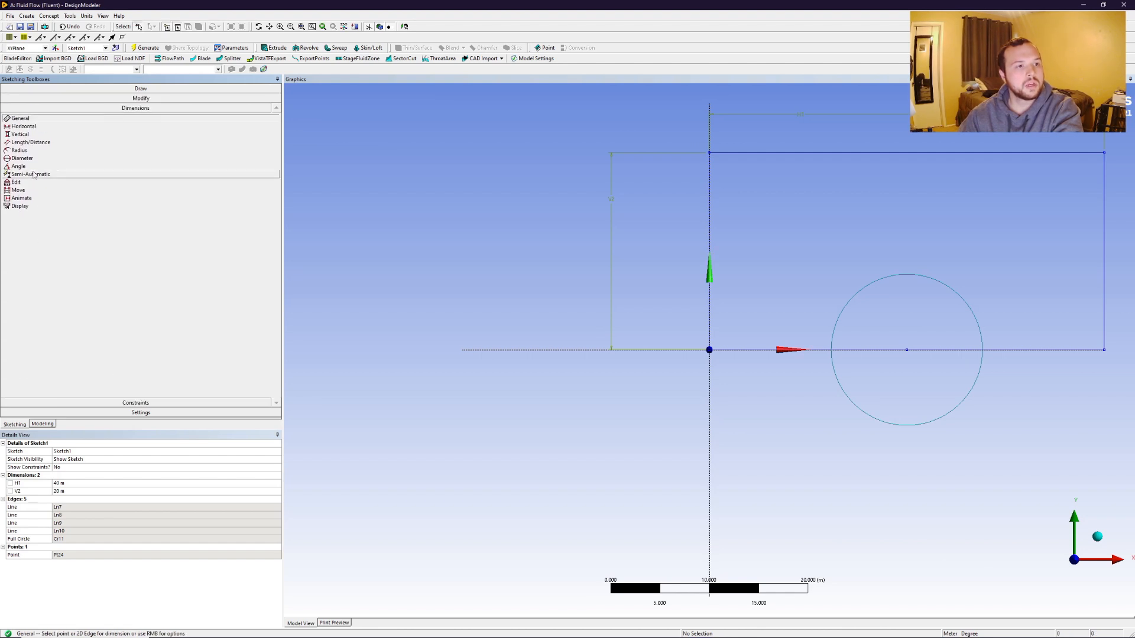
{"action": "left_click", "coordinate": [871, 285]}
{"action": "left_click", "coordinate": [771, 421]}
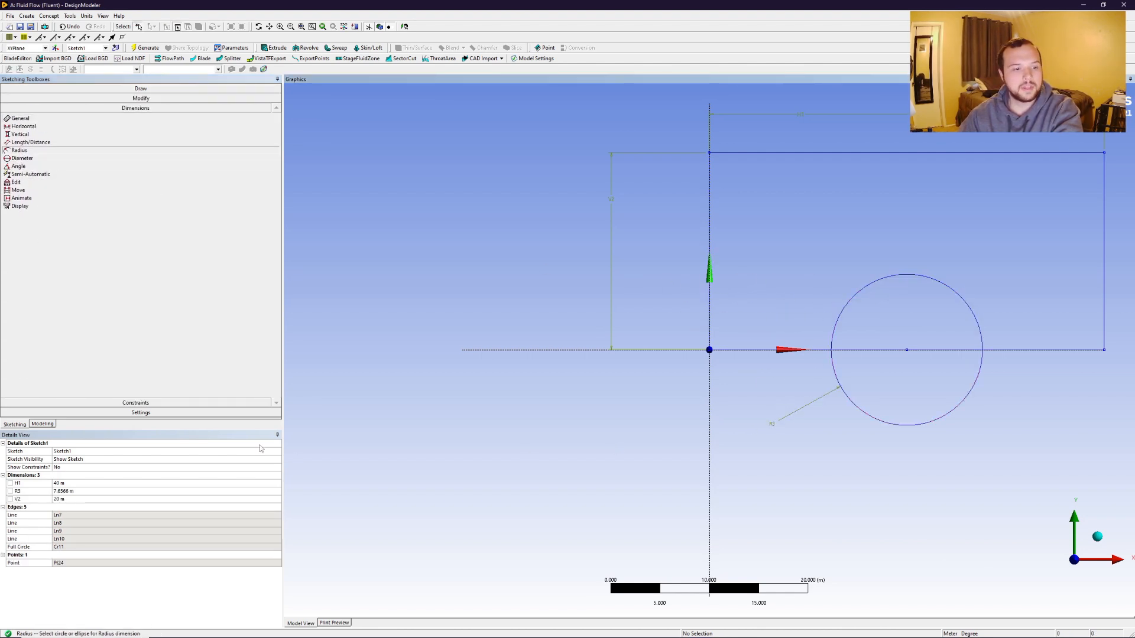
{"action": "left_click", "coordinate": [67, 491]}
{"action": "type", "text": "10"}
{"action": "key", "text": "Return"}
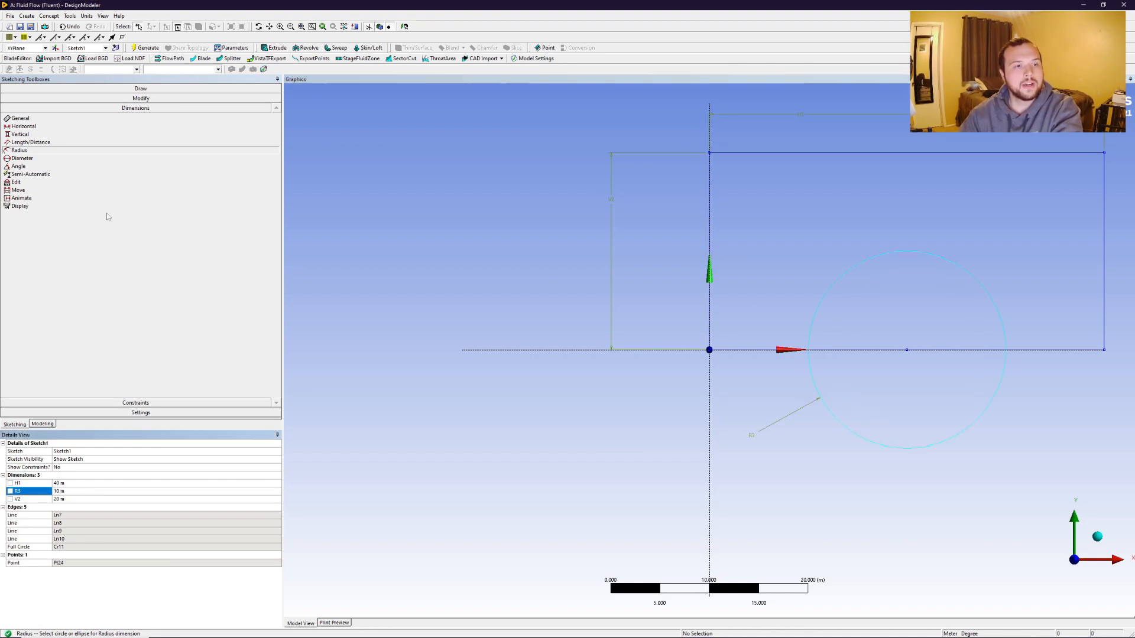
Trim away the circle's lower half and the bottom edge segment lying inside the circle.
{"action": "left_click", "coordinate": [148, 98]}
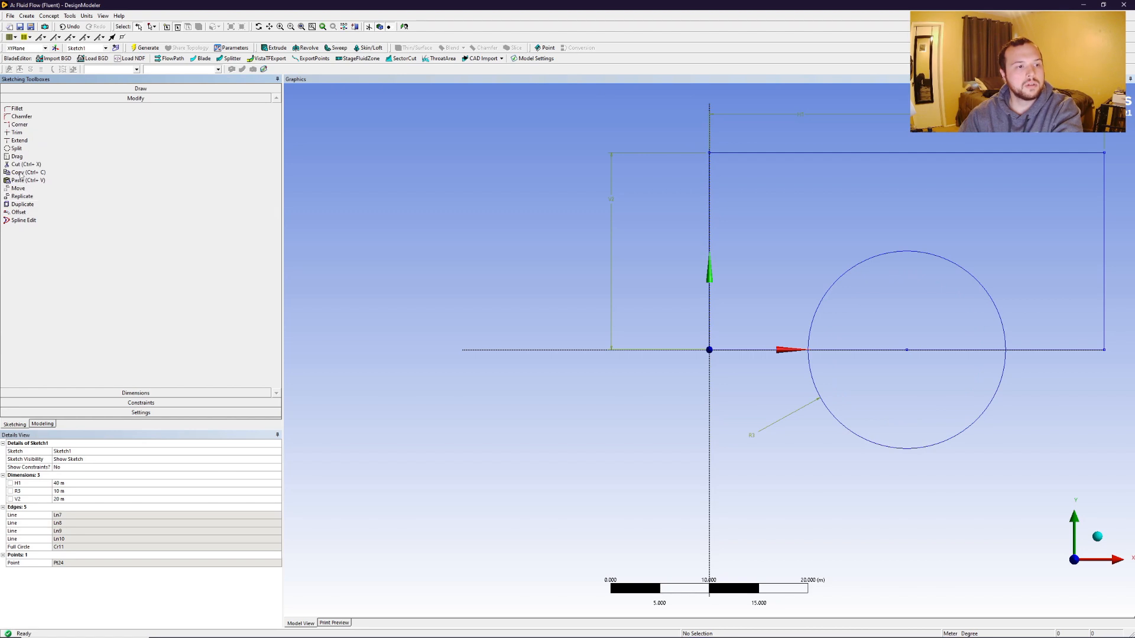
{"action": "left_click", "coordinate": [17, 132]}
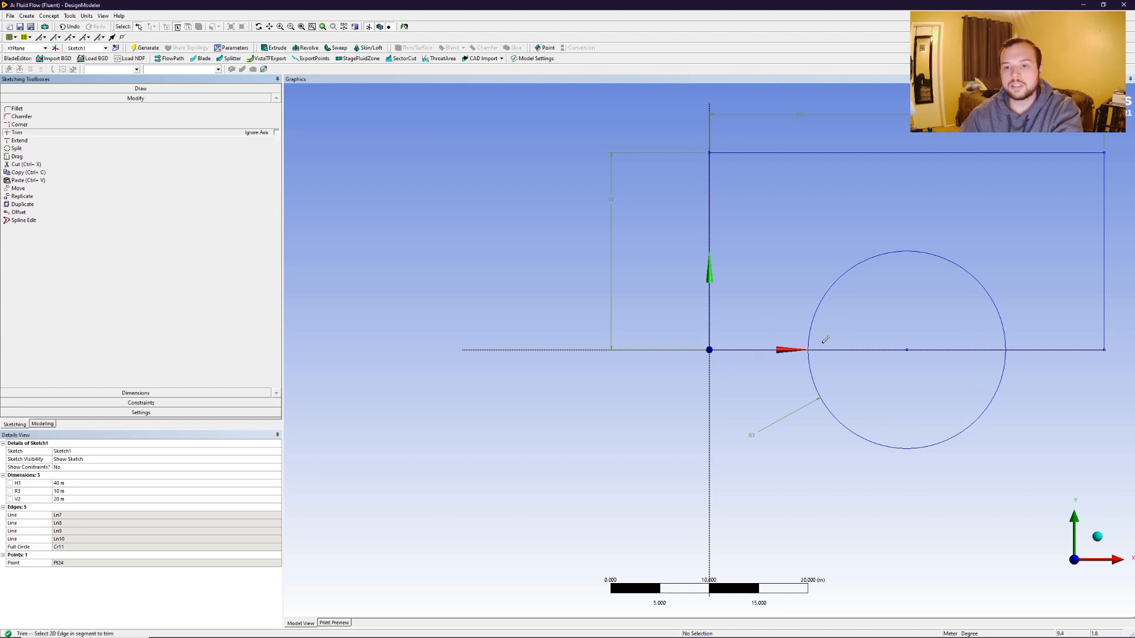
{"action": "left_click", "coordinate": [820, 387]}
{"action": "left_click", "coordinate": [845, 348]}
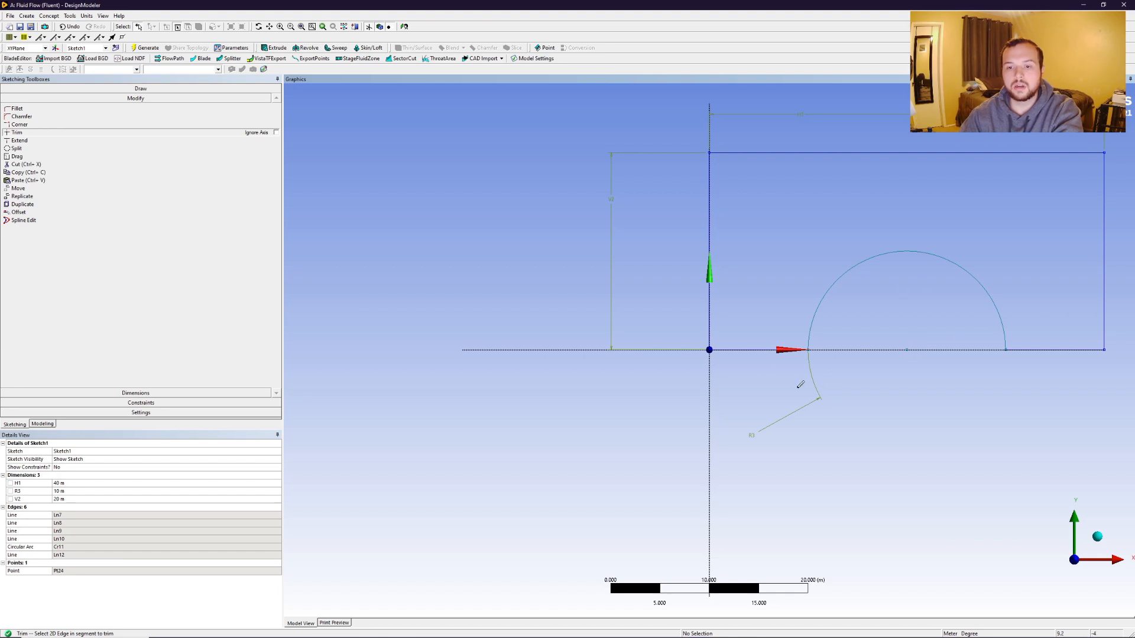
Create a surface body from the sketch with Surfaces From Sketches and generate it.
{"action": "left_click", "coordinate": [49, 15]}
{"action": "left_click", "coordinate": [59, 72]}
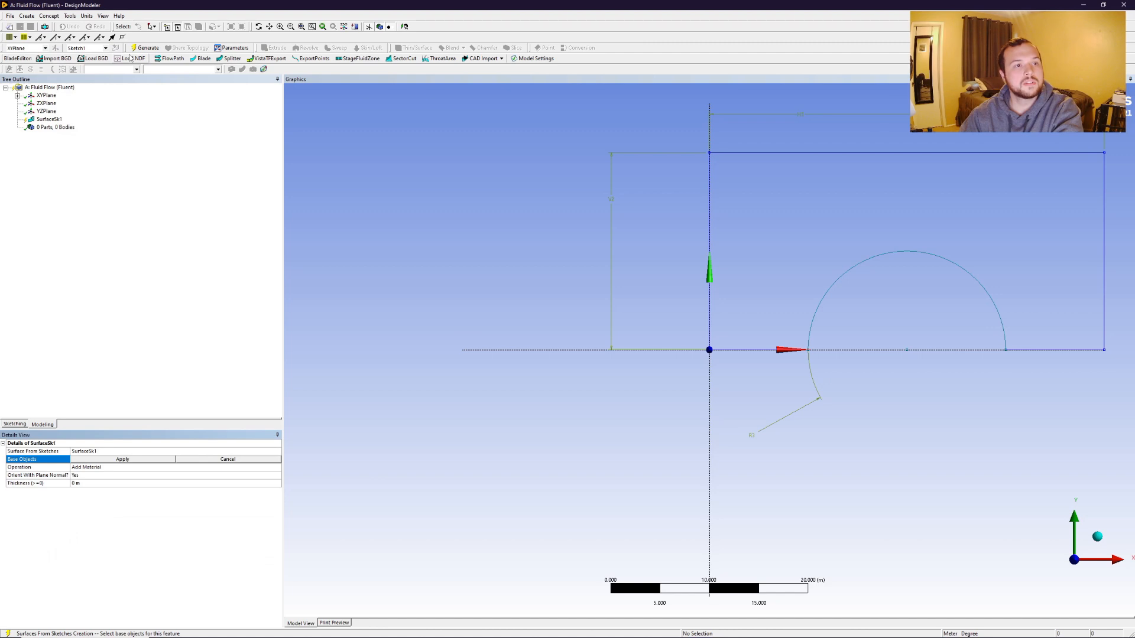
{"action": "left_click", "coordinate": [709, 255]}
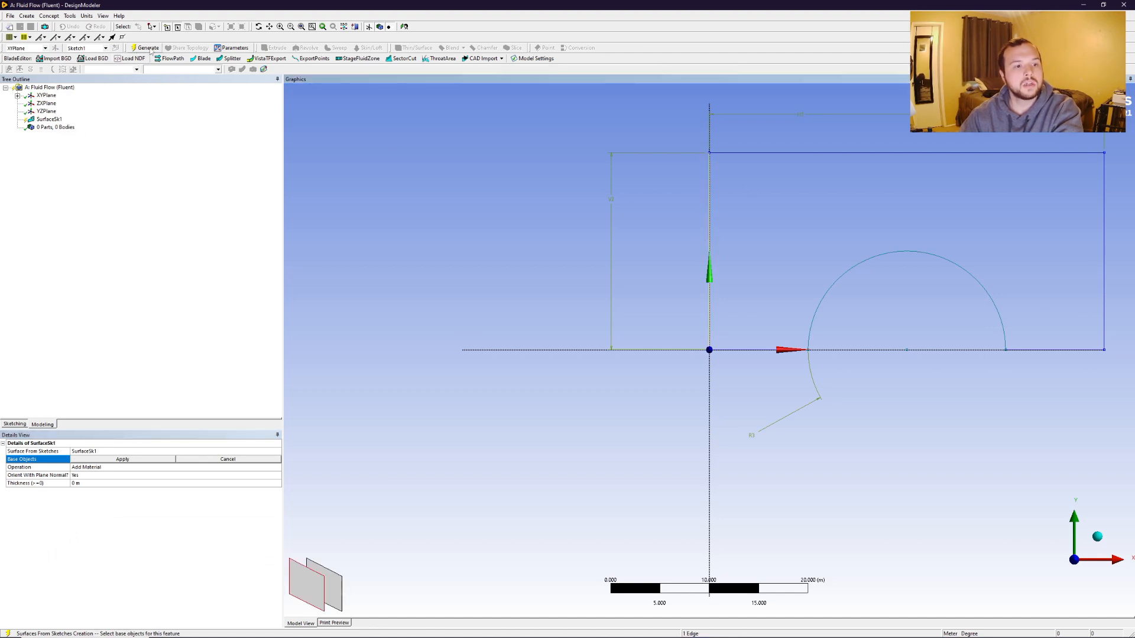
{"action": "left_click", "coordinate": [122, 459]}
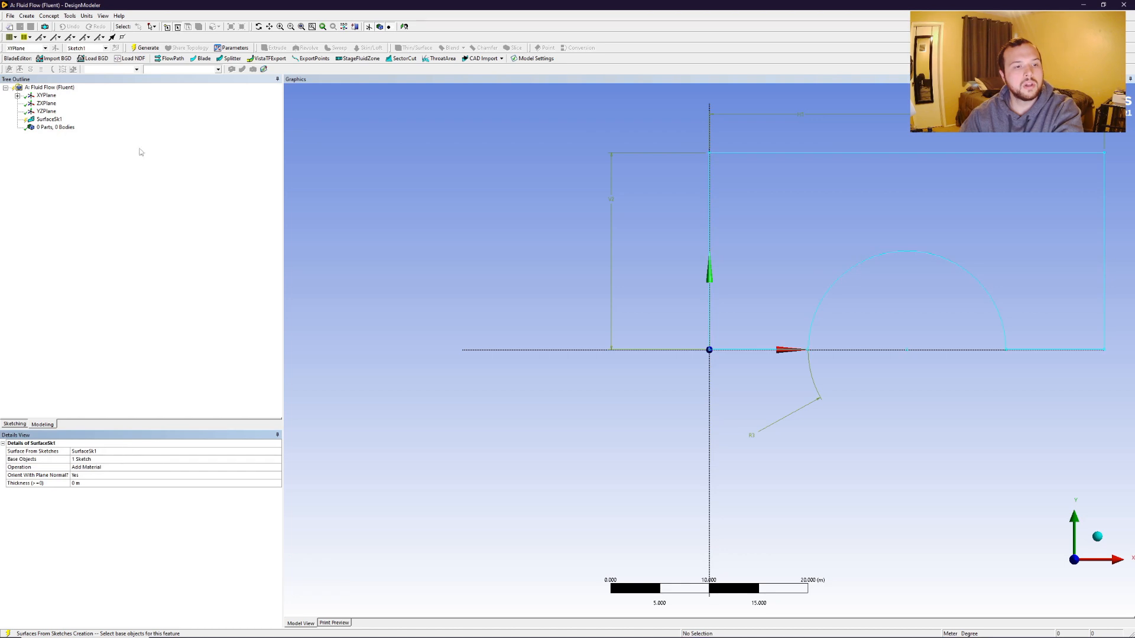
{"action": "left_click", "coordinate": [145, 48]}
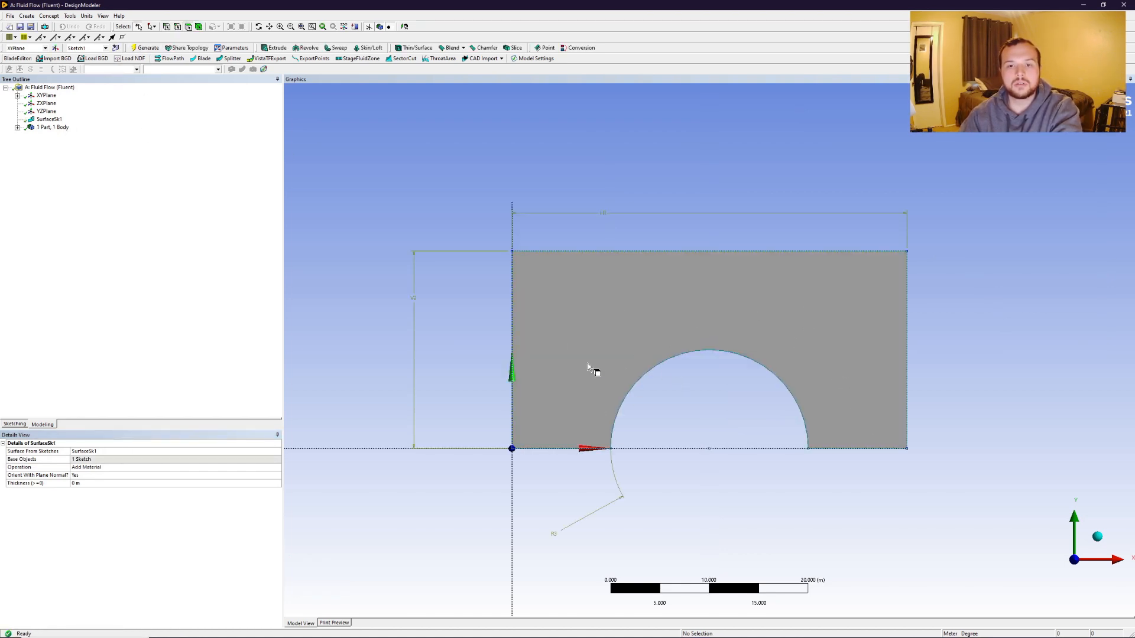
Open the Fluid Flow system's Mesh cell in the Meshing application from the project schematic.
{"action": "left_click", "coordinate": [657, 628]}
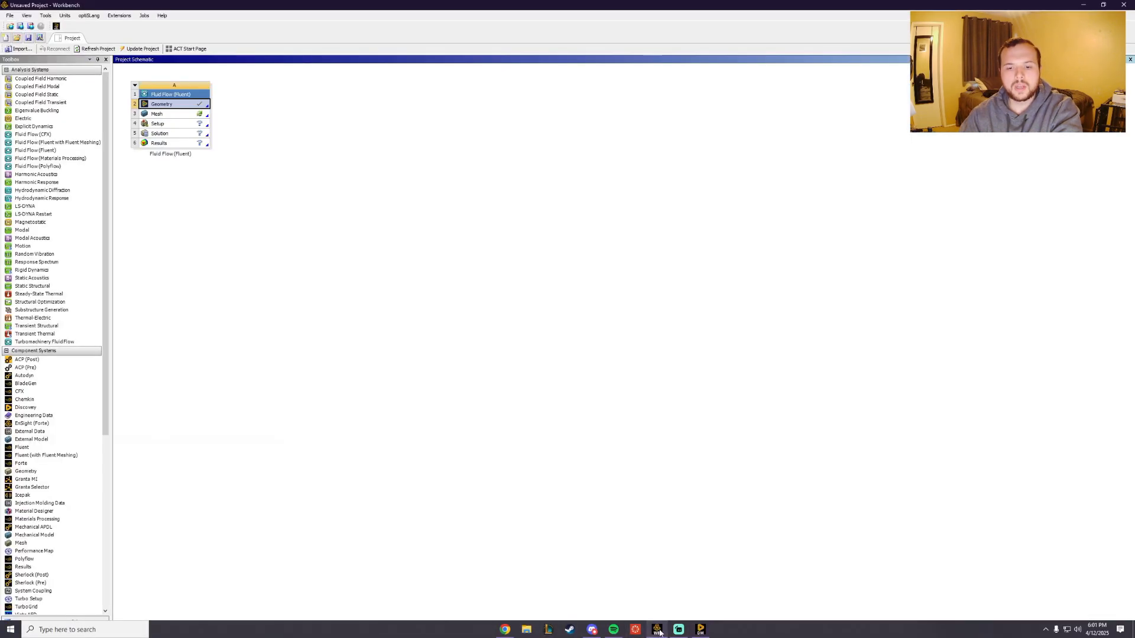
{"action": "right_click", "coordinate": [161, 116]}
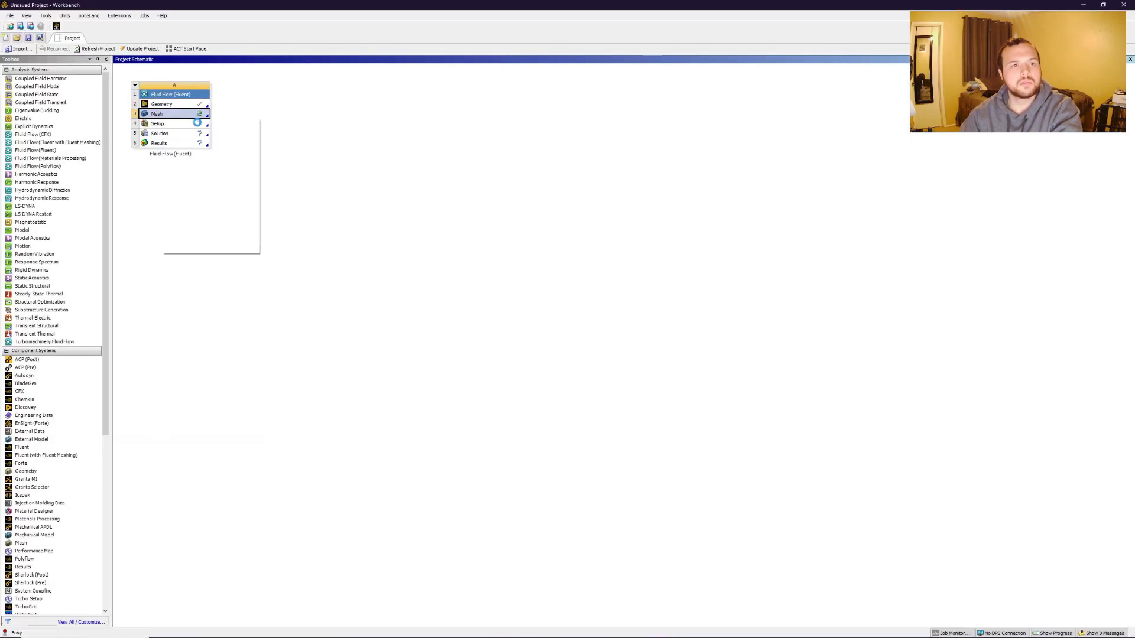
{"action": "left_click", "coordinate": [173, 123]}
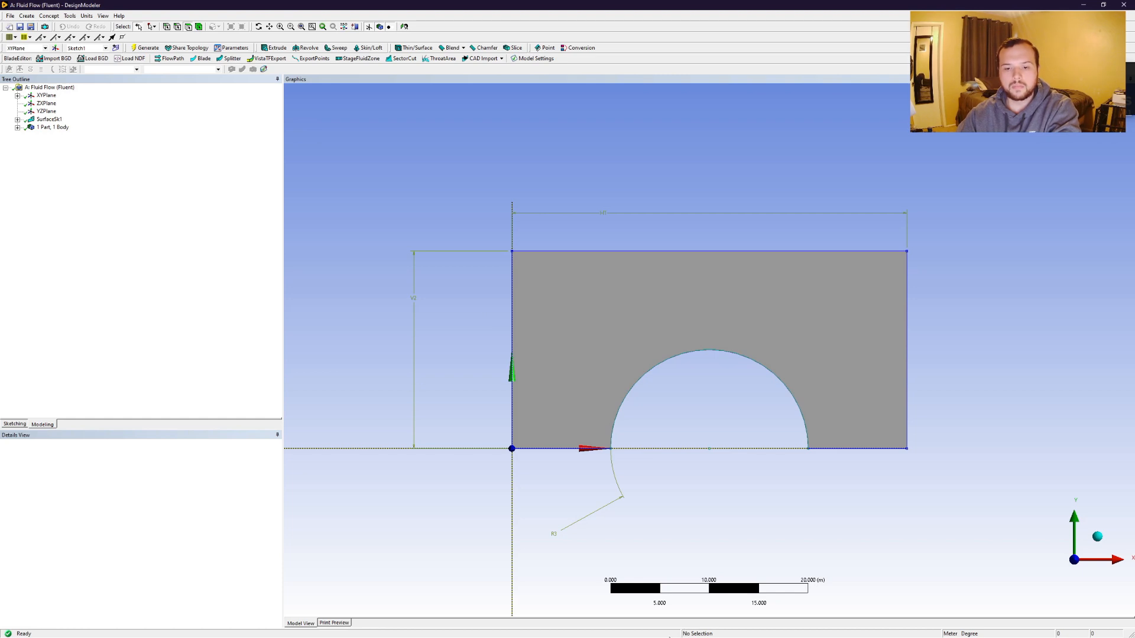
{"action": "key", "text": "super"}
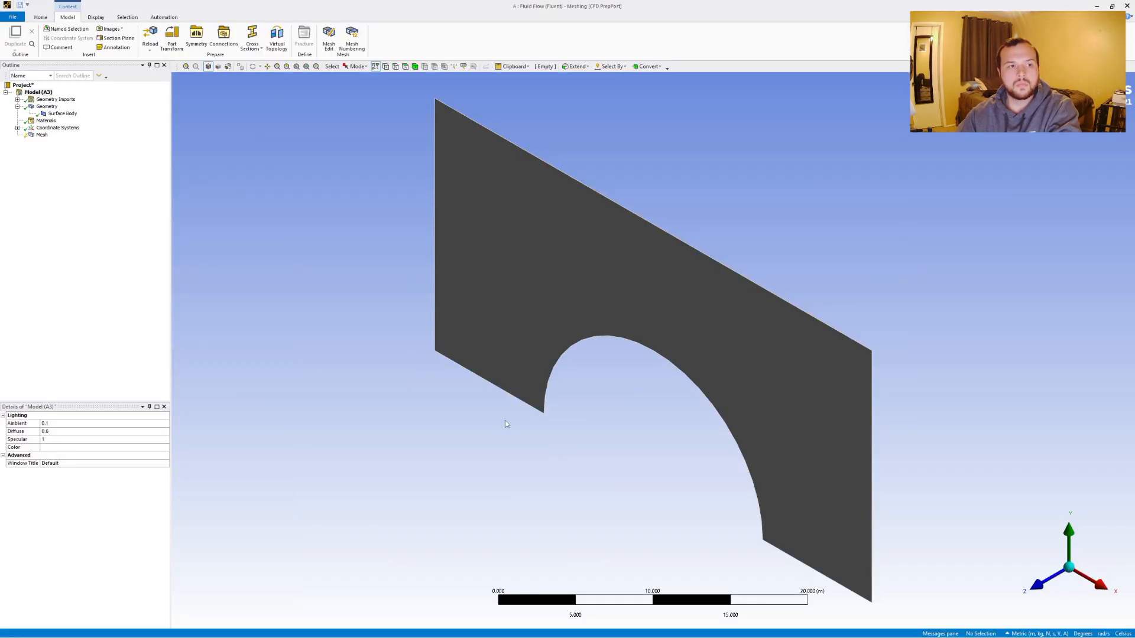
Face the model front-on, switch to edge selection, and create a named selection "semicircle" for the arc edge.
{"action": "left_click", "coordinate": [1042, 584]}
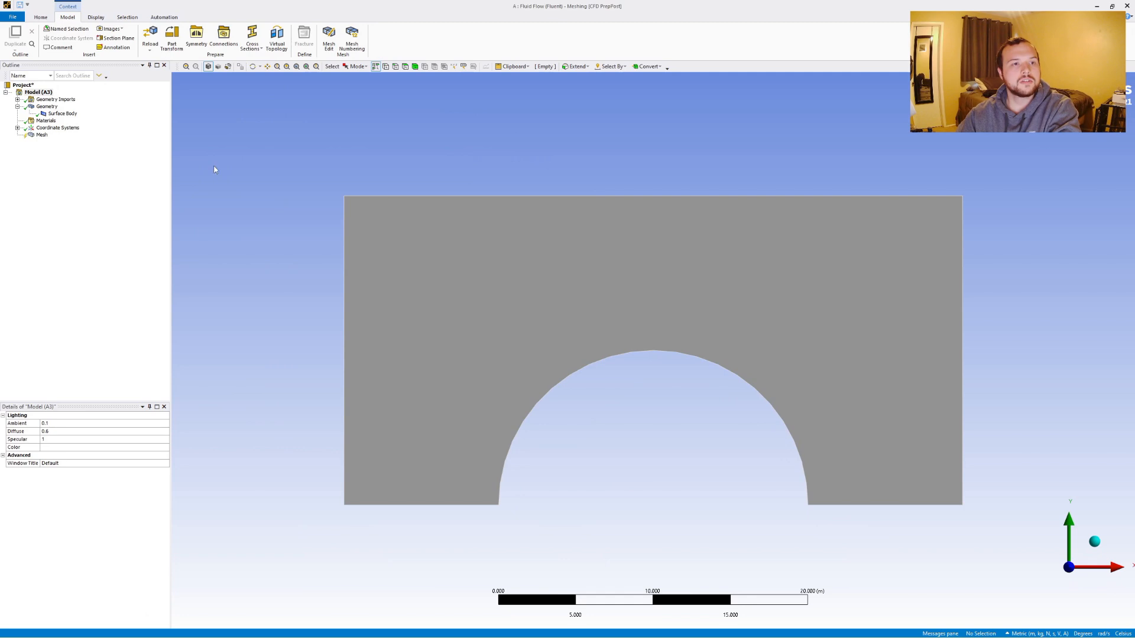
{"action": "left_click", "coordinate": [396, 66]}
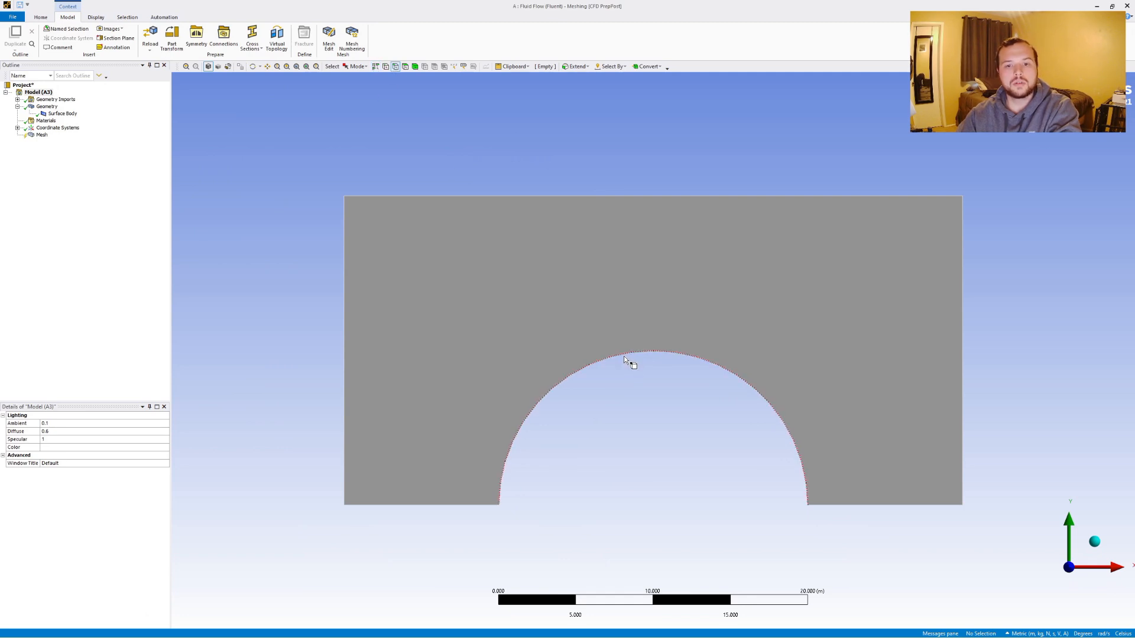
{"action": "right_click", "coordinate": [624, 357]}
{"action": "left_click", "coordinate": [663, 516]}
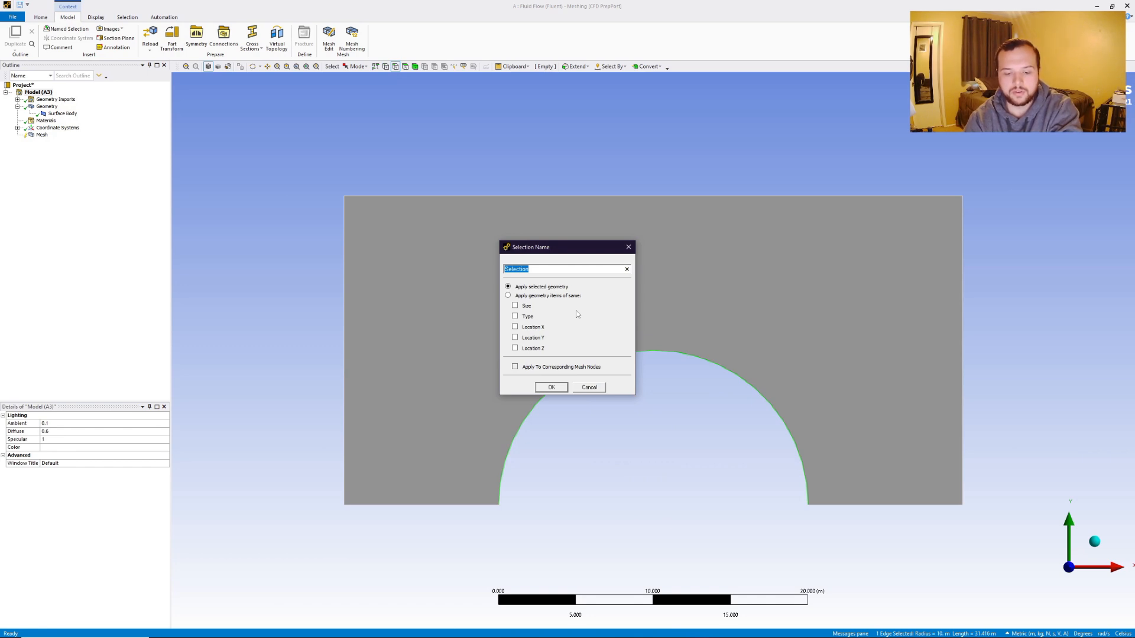
{"action": "type", "text": "semicircle"}
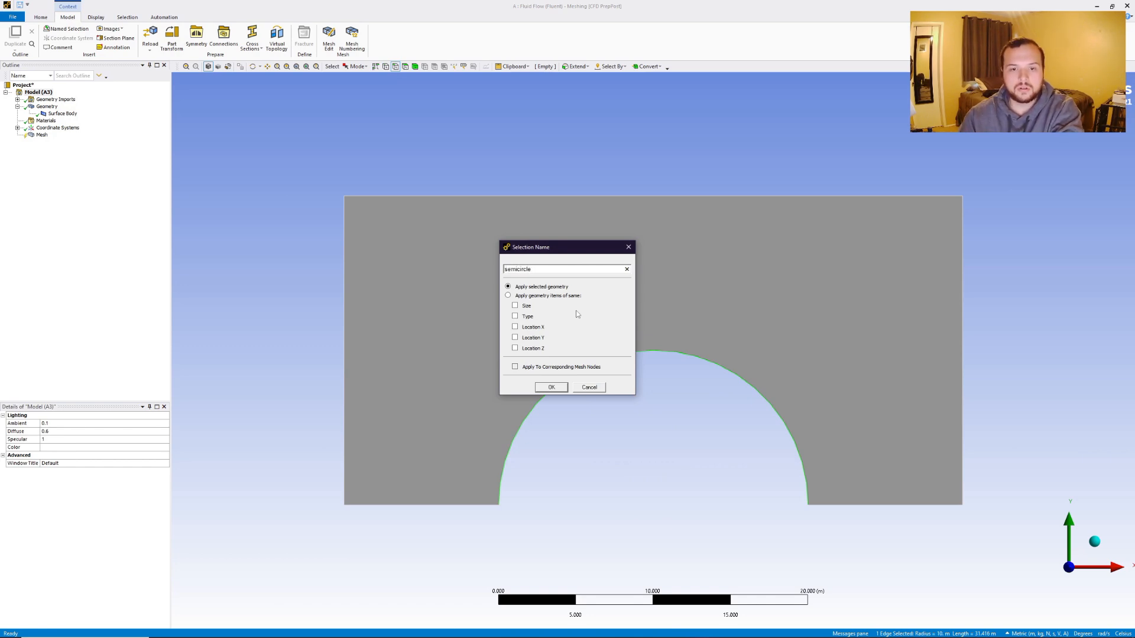
{"action": "left_click", "coordinate": [550, 387]}
Create a named selection "v_inlet" for the domain's left edge.
{"action": "left_click", "coordinate": [344, 334]}
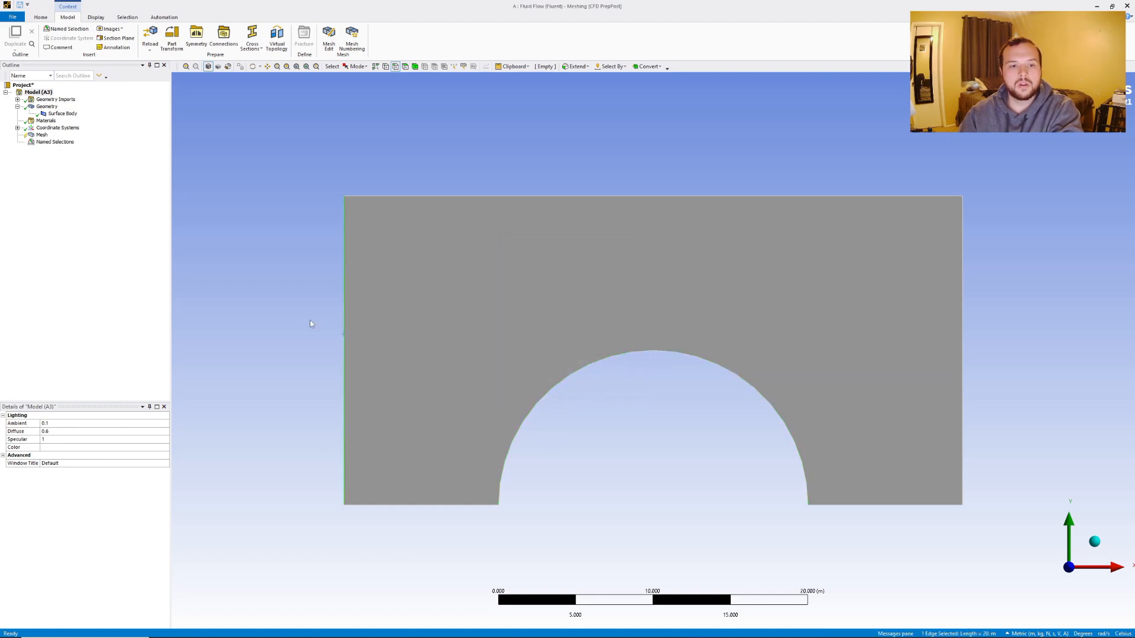
{"action": "right_click", "coordinate": [310, 323]}
{"action": "left_click", "coordinate": [414, 482]}
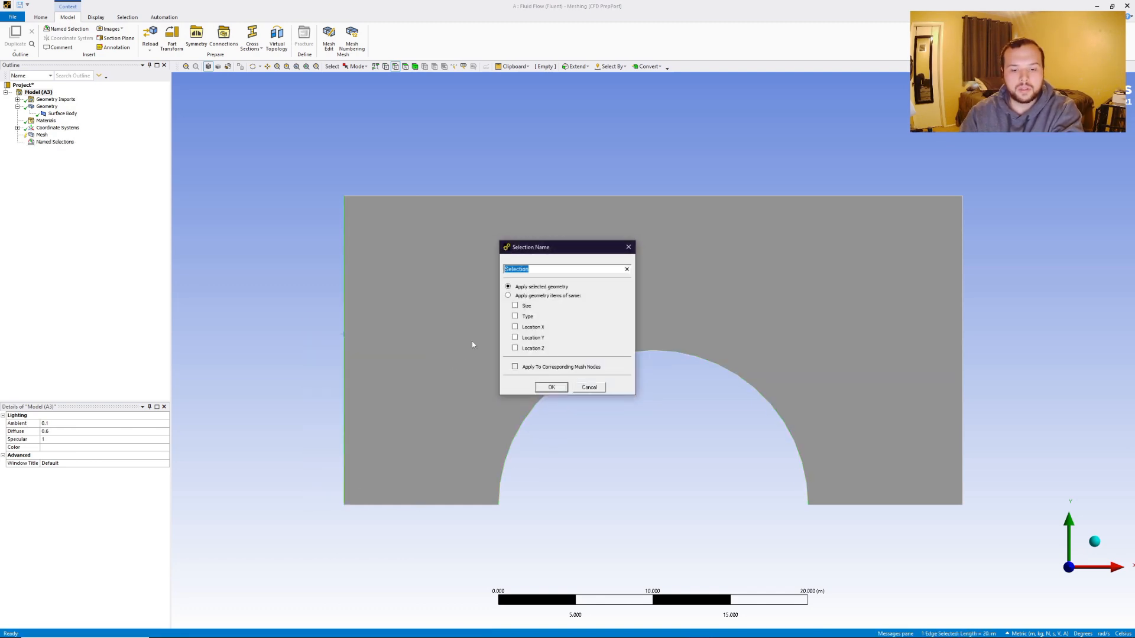
{"action": "type", "text": "inlet"}
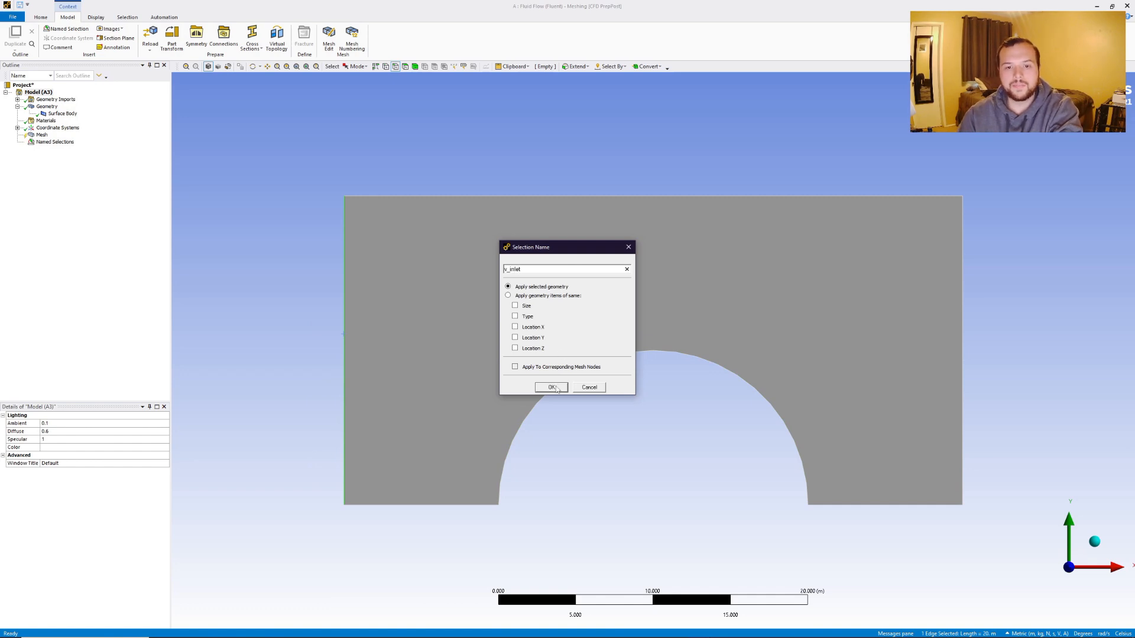
{"action": "left_click", "coordinate": [552, 387]}
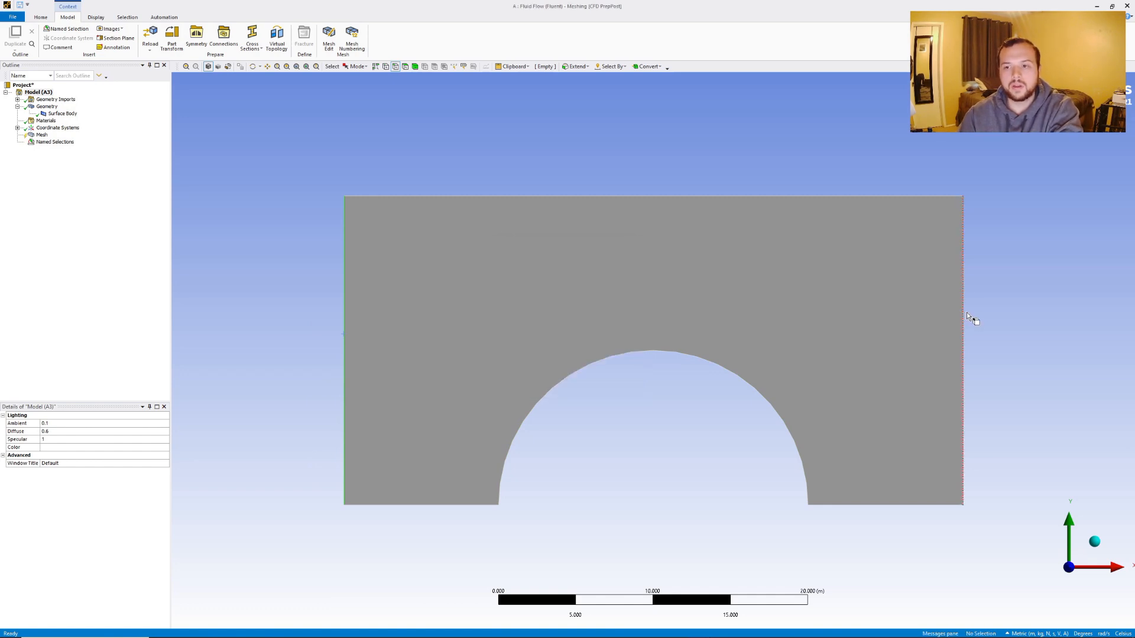
Create a named selection "p_outlet" for the domain's right edge.
{"action": "left_click", "coordinate": [963, 320]}
{"action": "right_click", "coordinate": [978, 318]}
{"action": "left_click", "coordinate": [1021, 478]}
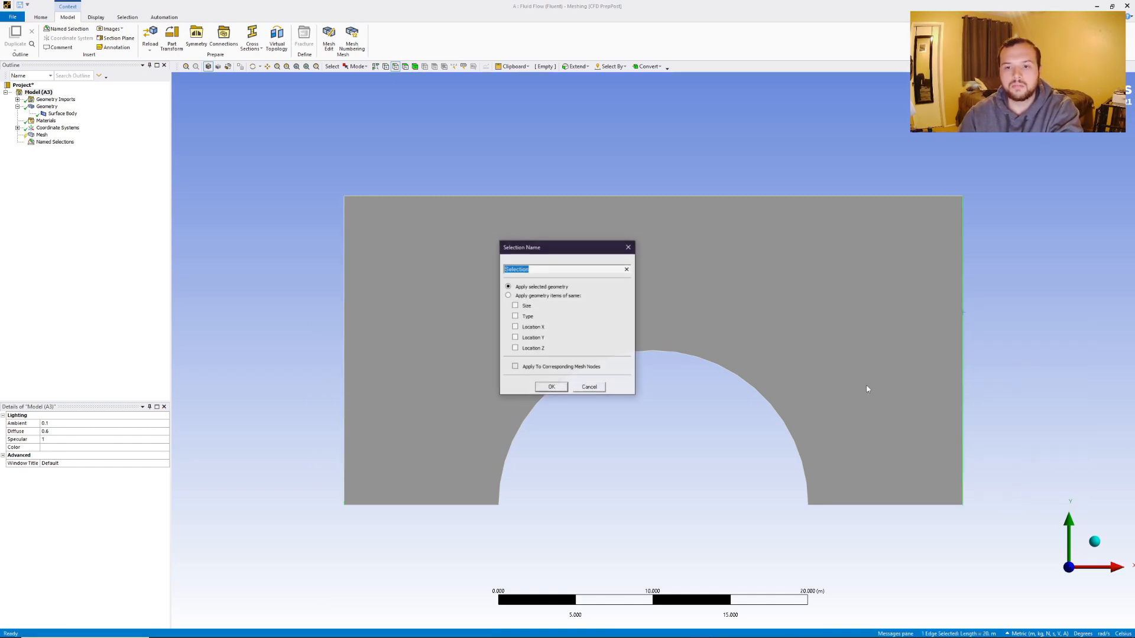
{"action": "type", "text": "p_outl"}
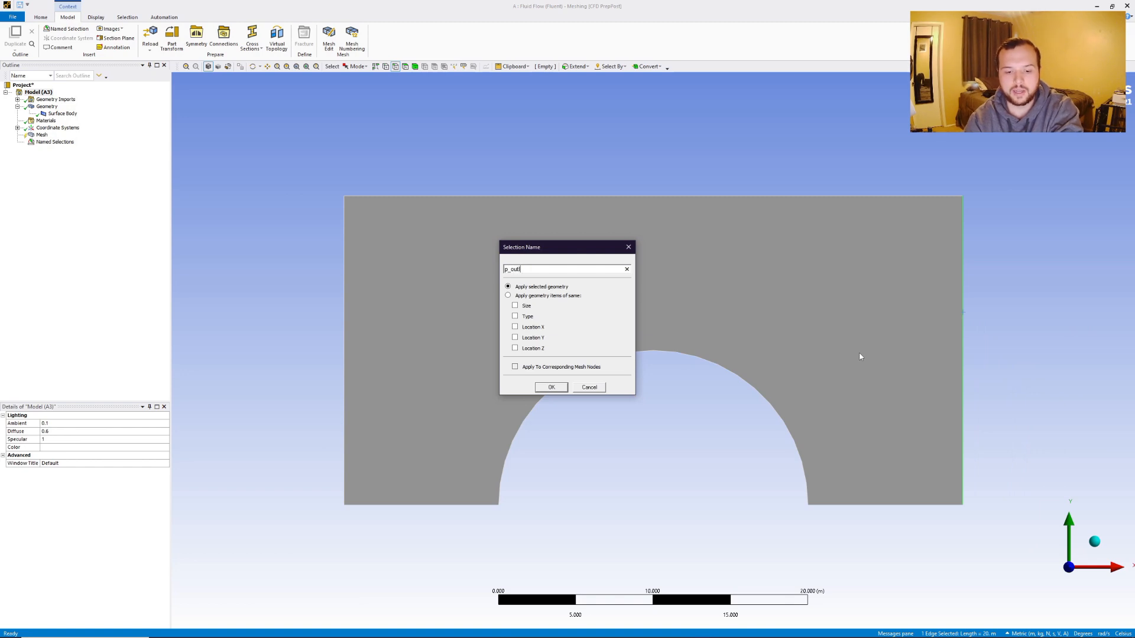
{"action": "type", "text": "et"}
{"action": "left_click", "coordinate": [552, 387]}
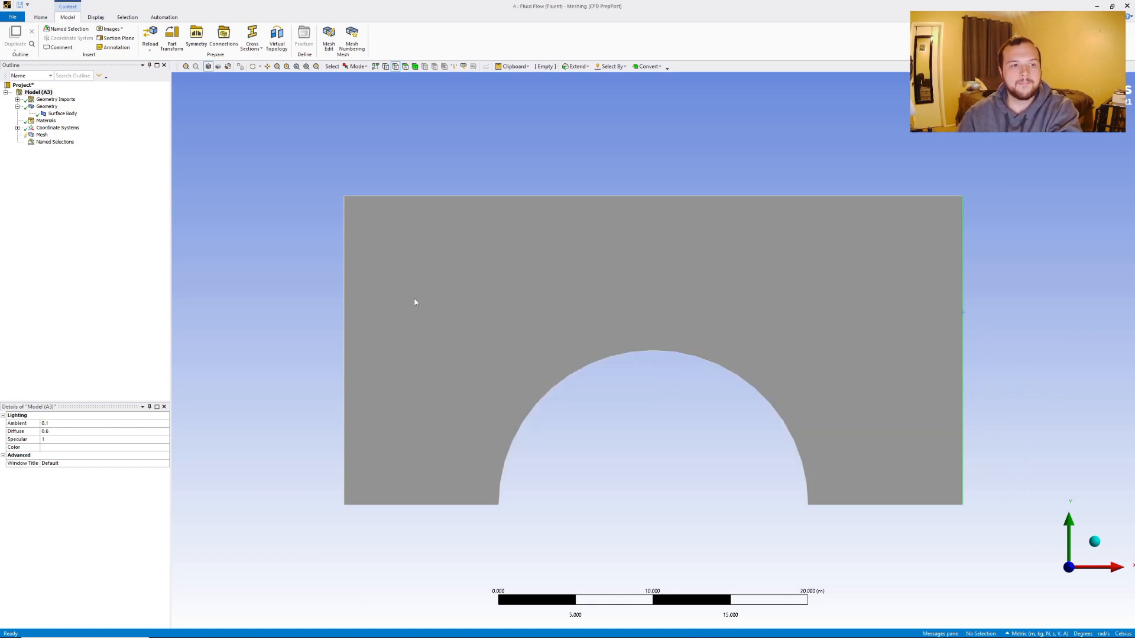
Select the top edge and both bottom edge segments and name them "walls".
{"action": "left_click", "coordinate": [424, 197]}
{"action": "left_click", "coordinate": [423, 506], "text": "ctrl"}
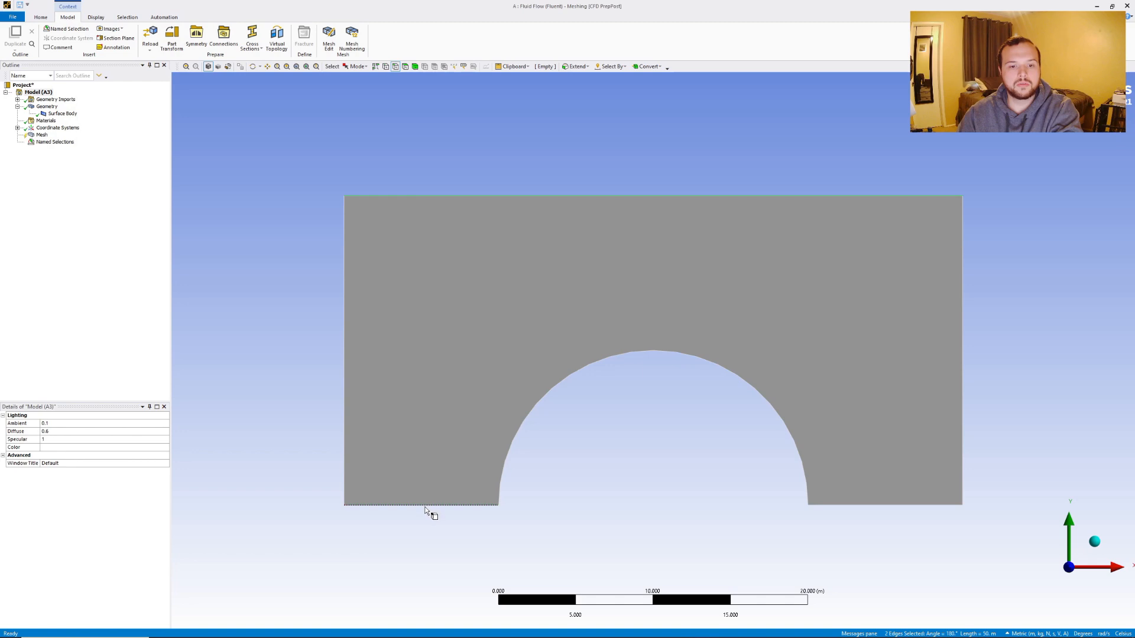
{"action": "left_click", "coordinate": [911, 505], "text": "ctrl"}
{"action": "right_click", "coordinate": [376, 147]}
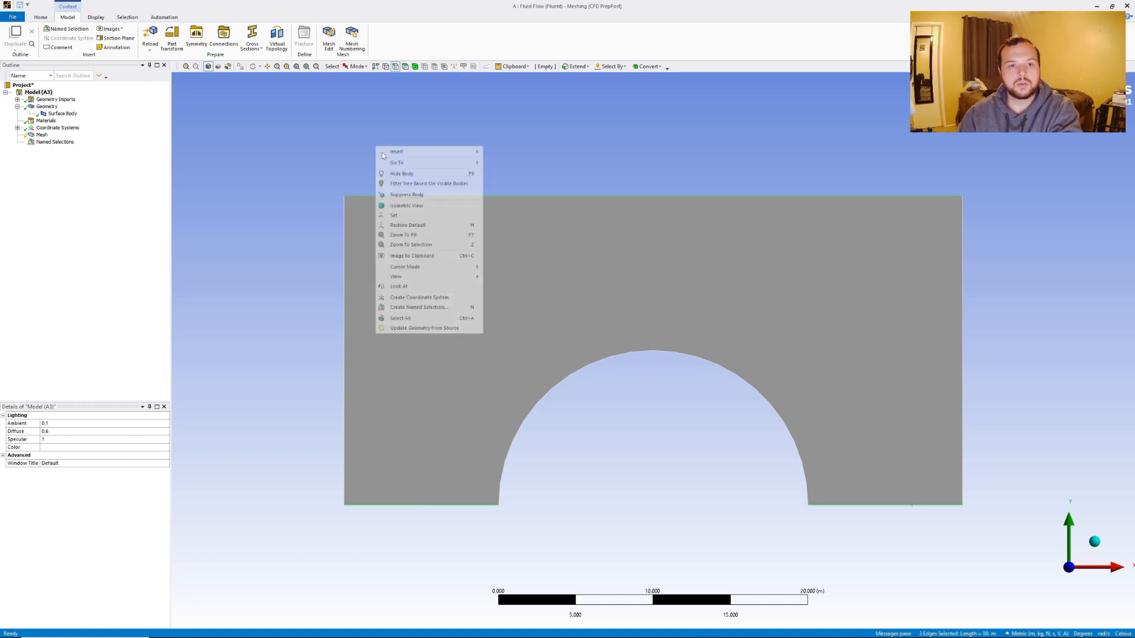
{"action": "left_click", "coordinate": [413, 307]}
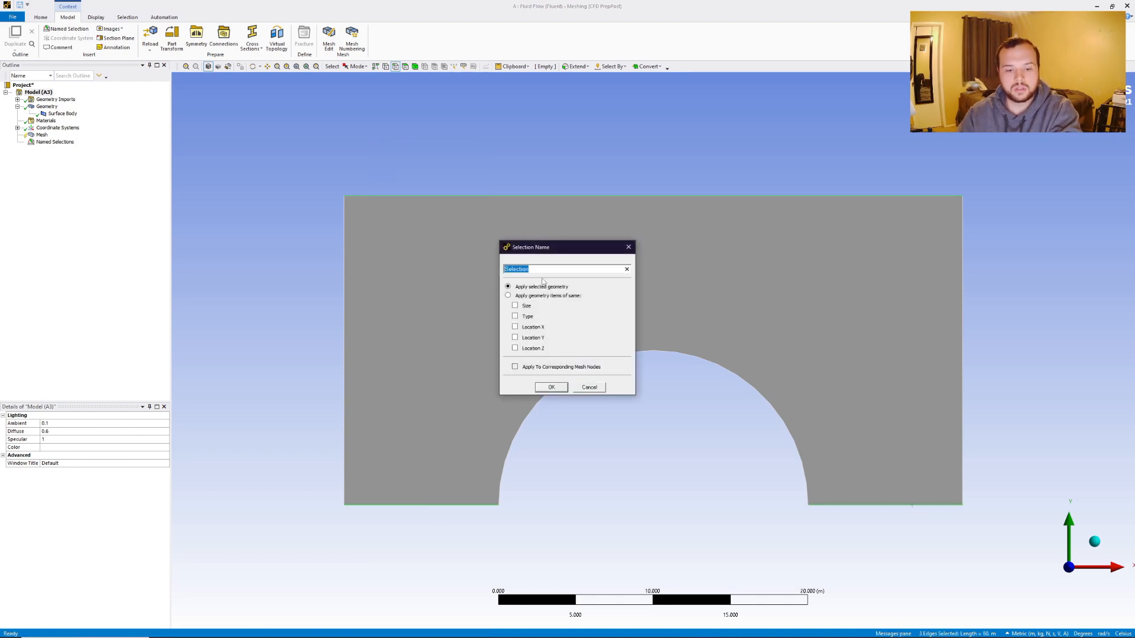
{"action": "type", "text": "walls"}
{"action": "left_click", "coordinate": [550, 387]}
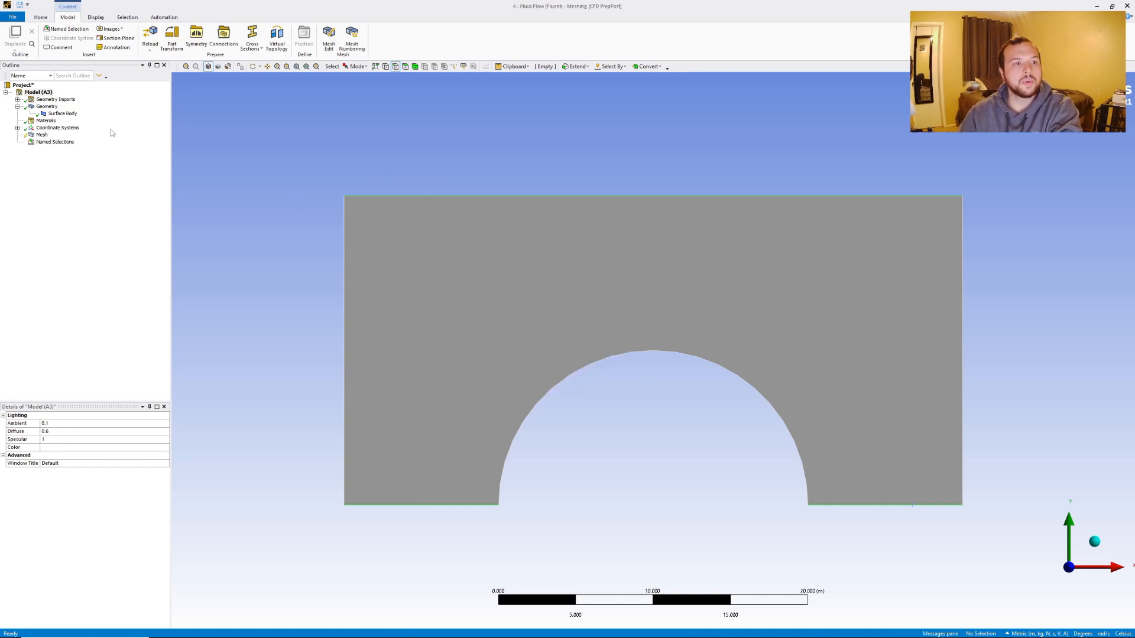
Insert a mesh Method on the surface body, set it to Triangles, and generate the mesh.
{"action": "right_click", "coordinate": [40, 135]}
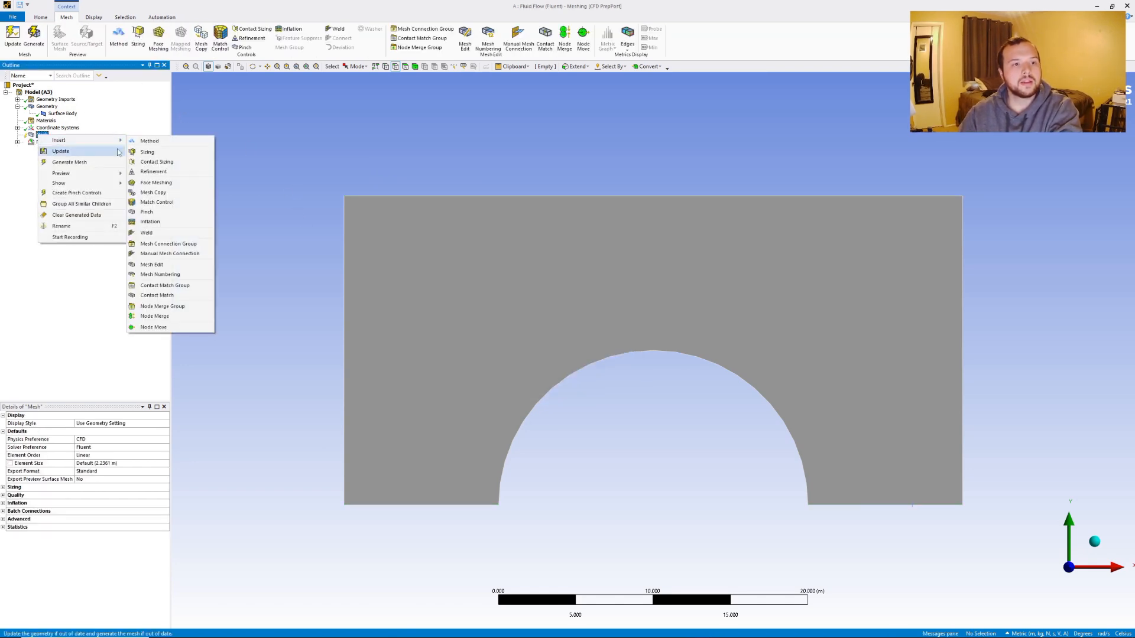
{"action": "left_click", "coordinate": [149, 140]}
{"action": "left_click", "coordinate": [435, 351]}
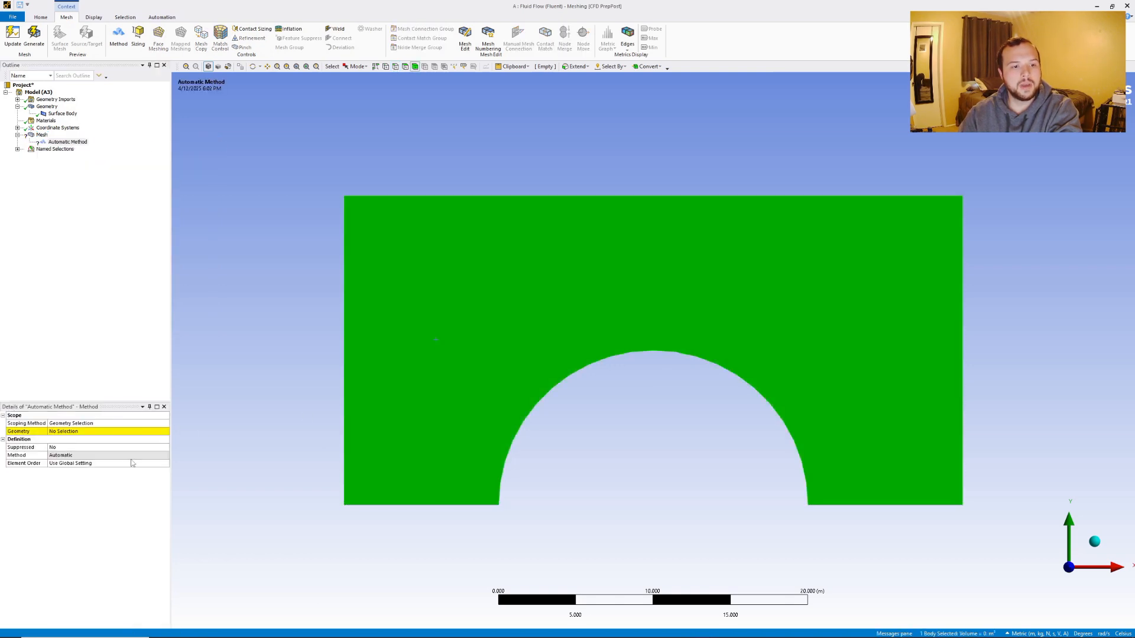
{"action": "left_click", "coordinate": [71, 432]}
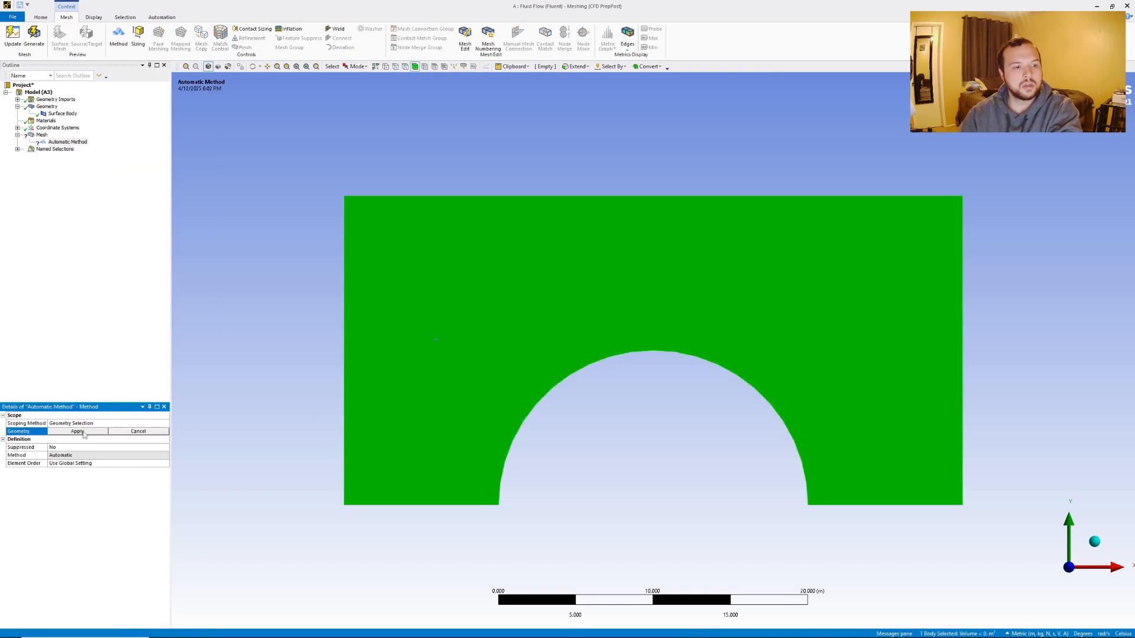
{"action": "left_click", "coordinate": [77, 431]}
{"action": "double_click", "coordinate": [86, 455]}
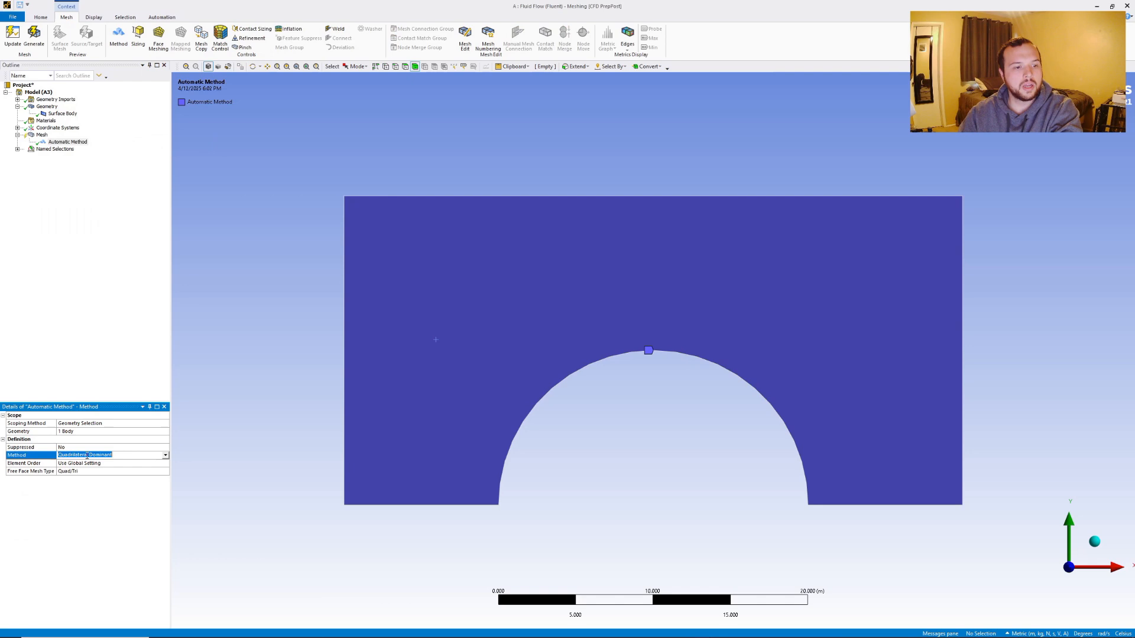
{"action": "left_click", "coordinate": [165, 455]}
{"action": "left_click", "coordinate": [94, 466]}
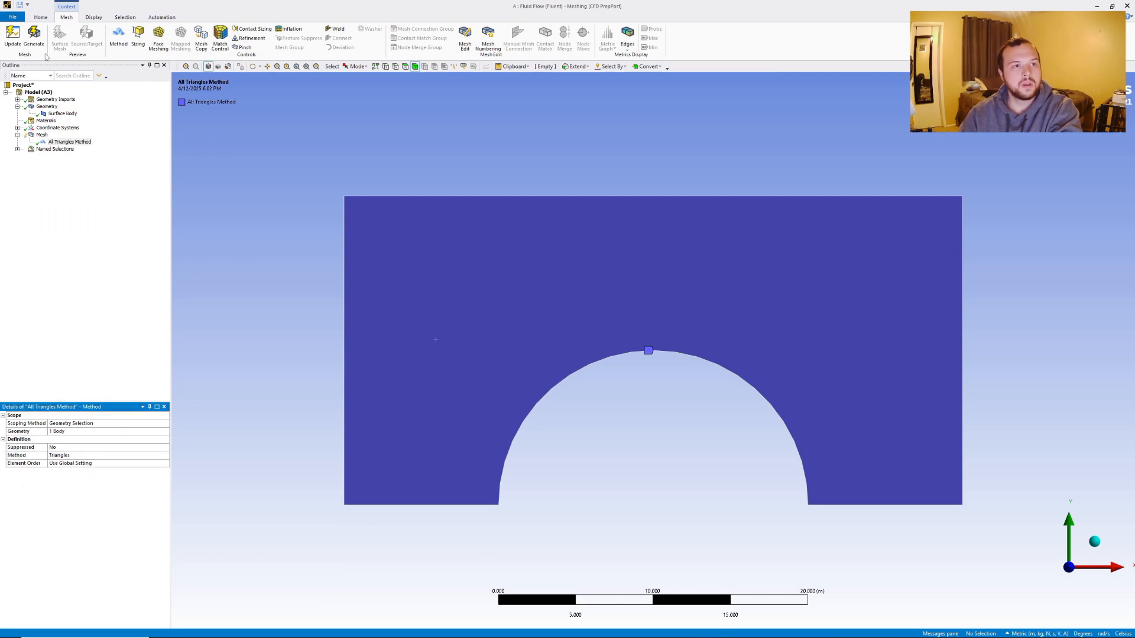
{"action": "left_click", "coordinate": [34, 35]}
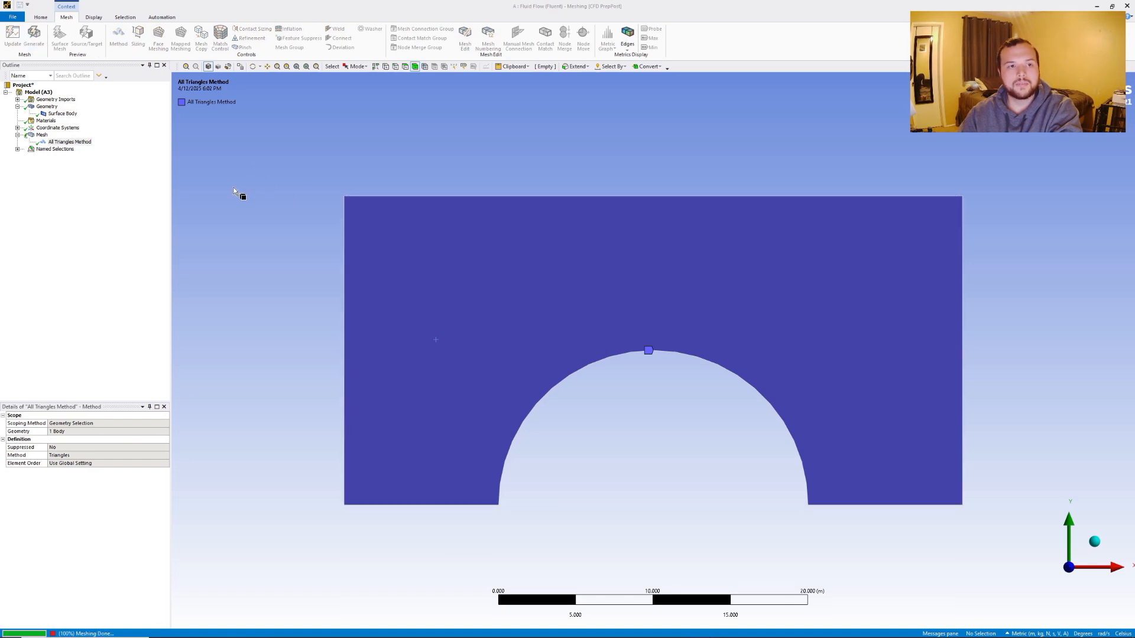
Set the global mesh element size to 0.5 m and regenerate the mesh.
{"action": "left_click", "coordinate": [41, 135]}
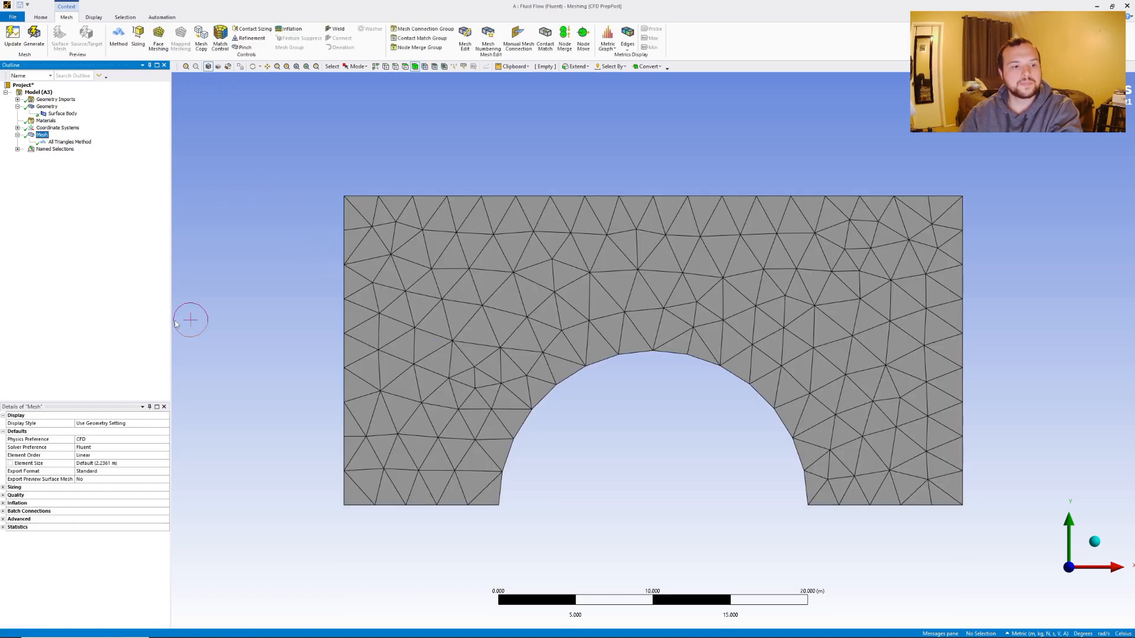
{"action": "left_click", "coordinate": [112, 464]}
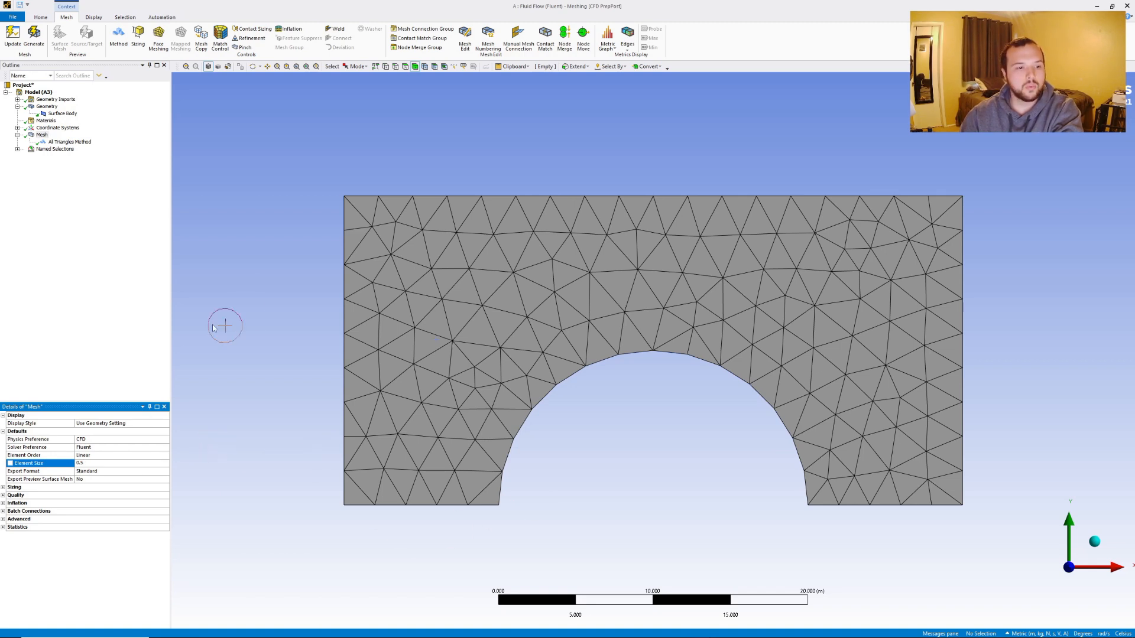
{"action": "key", "text": "Return"}
{"action": "left_click", "coordinate": [34, 36]}
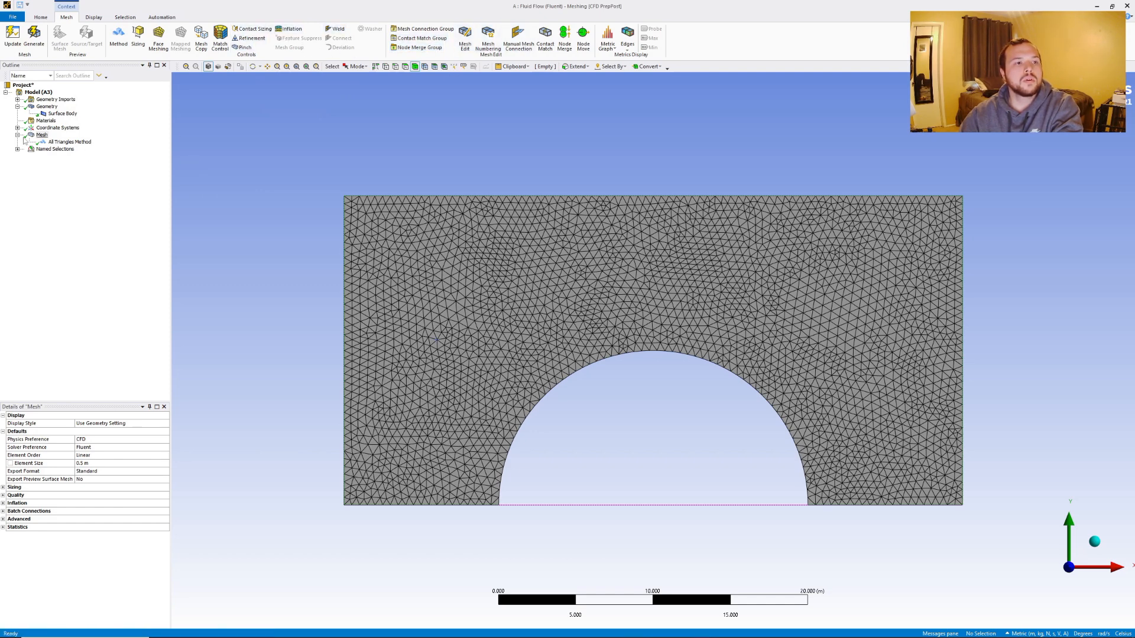
Add an edge sizing of 0.25 m on all six boundary edges of the domain and regenerate the mesh.
{"action": "right_click", "coordinate": [42, 137]}
{"action": "mouse_move", "coordinate": [88, 140]}
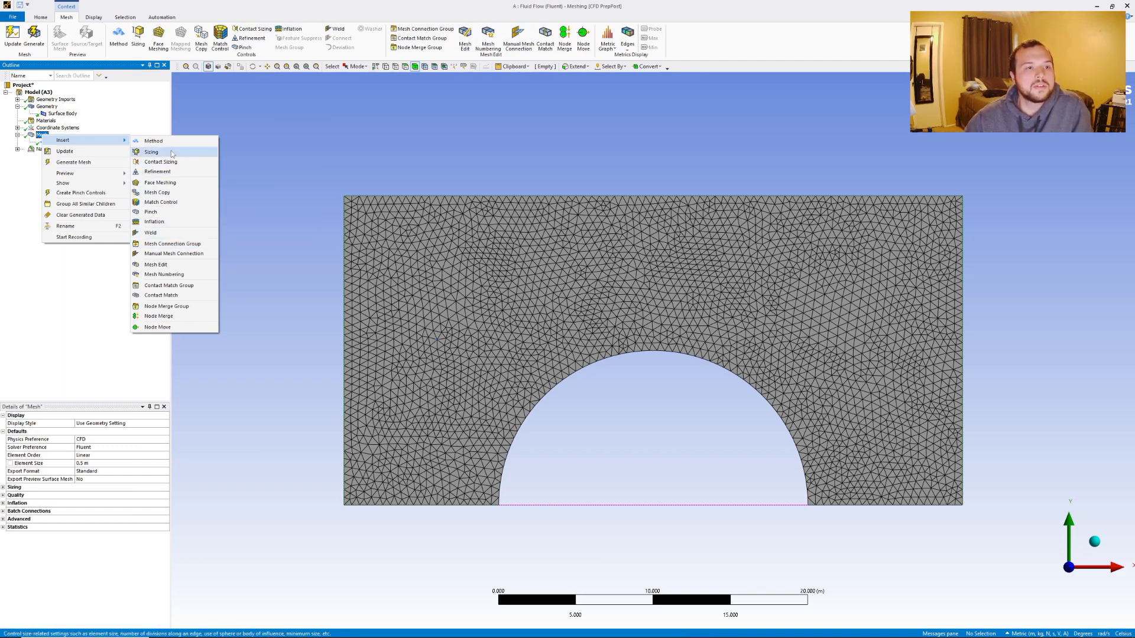
{"action": "left_click", "coordinate": [151, 152]}
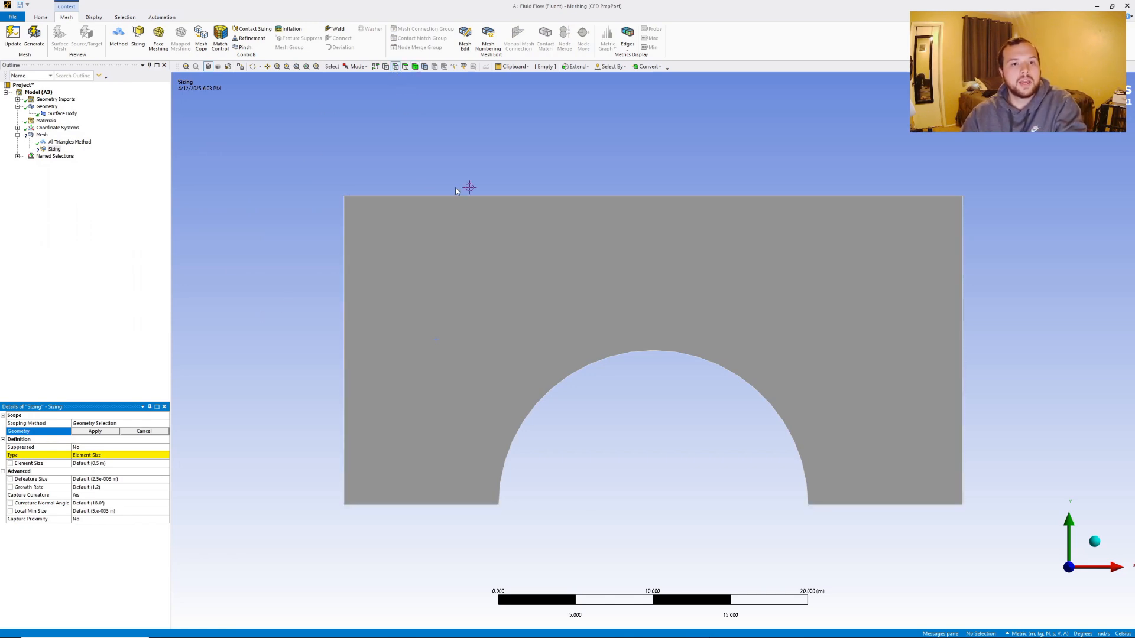
{"action": "left_click", "coordinate": [451, 505]}
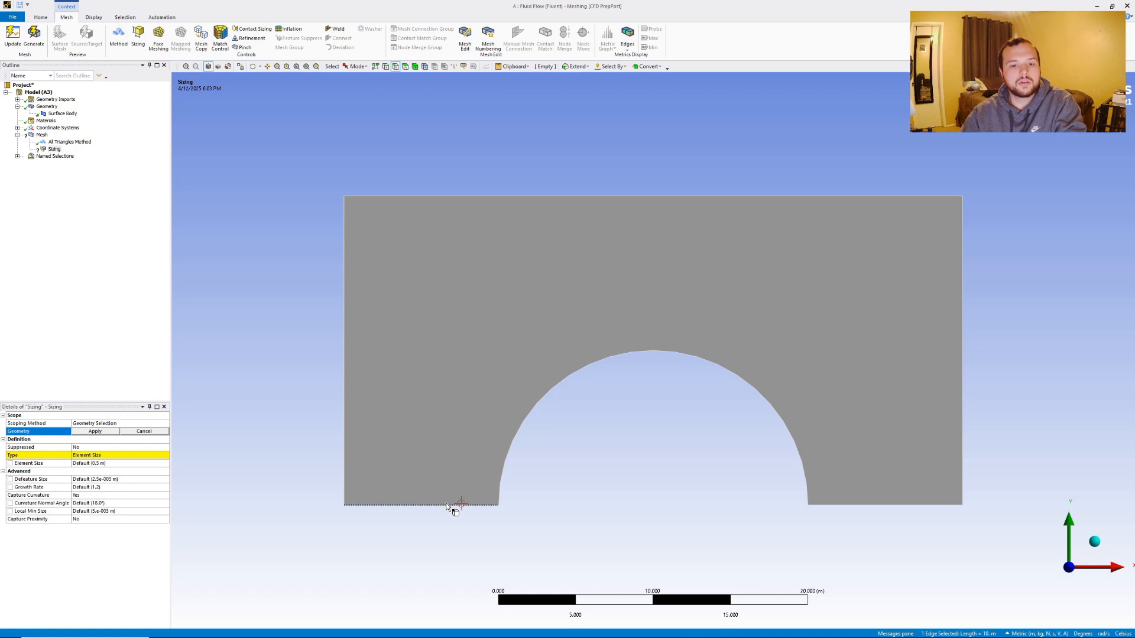
{"action": "left_click", "coordinate": [348, 425], "text": "ctrl"}
{"action": "left_click", "coordinate": [438, 197], "text": "ctrl"}
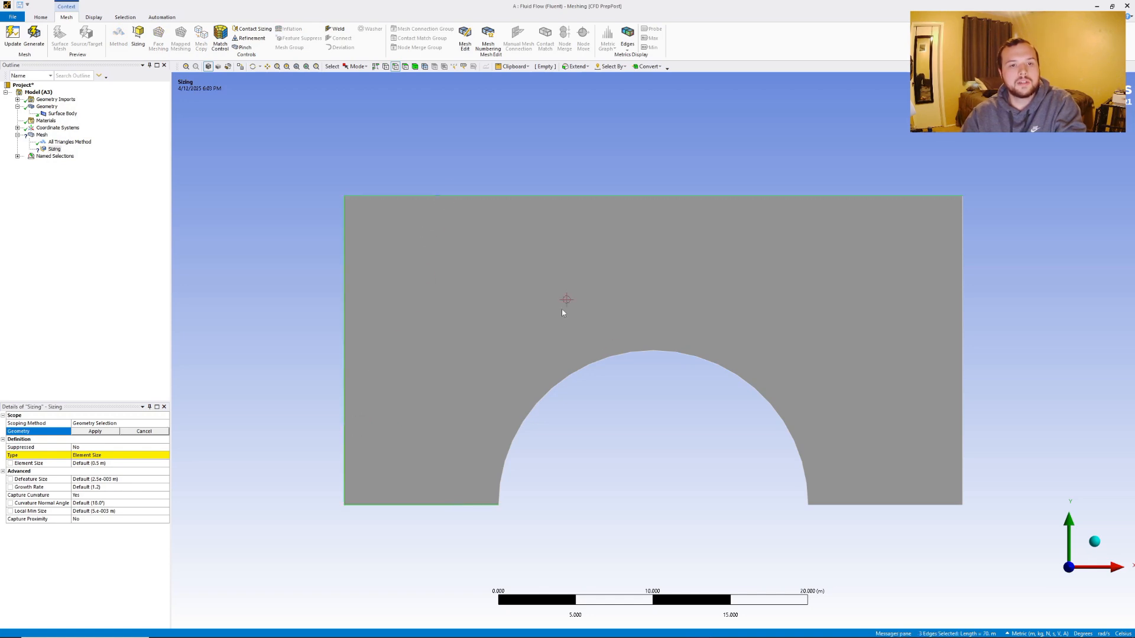
{"action": "left_click", "coordinate": [594, 366], "text": "ctrl"}
{"action": "left_click", "coordinate": [900, 504], "text": "ctrl"}
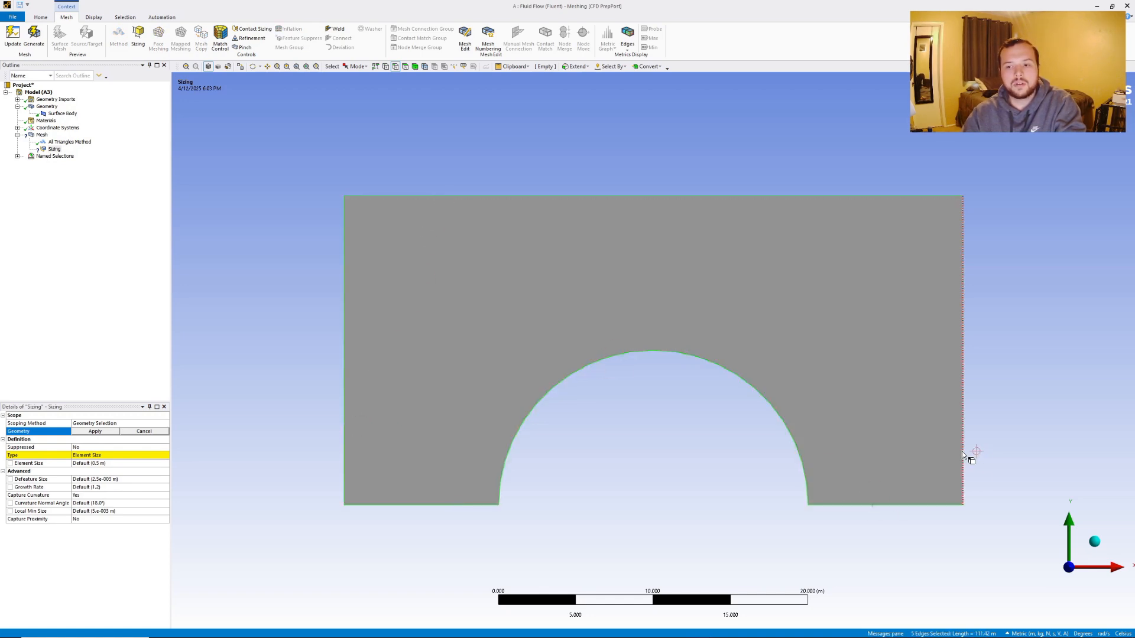
{"action": "left_click", "coordinate": [108, 432]}
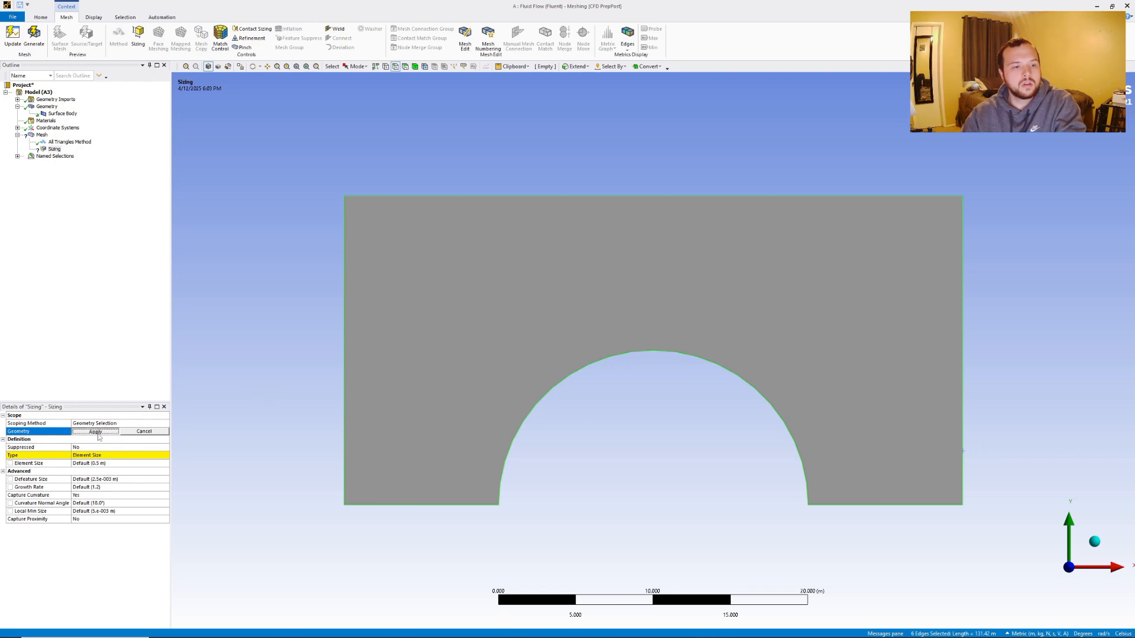
{"action": "left_click", "coordinate": [115, 463]}
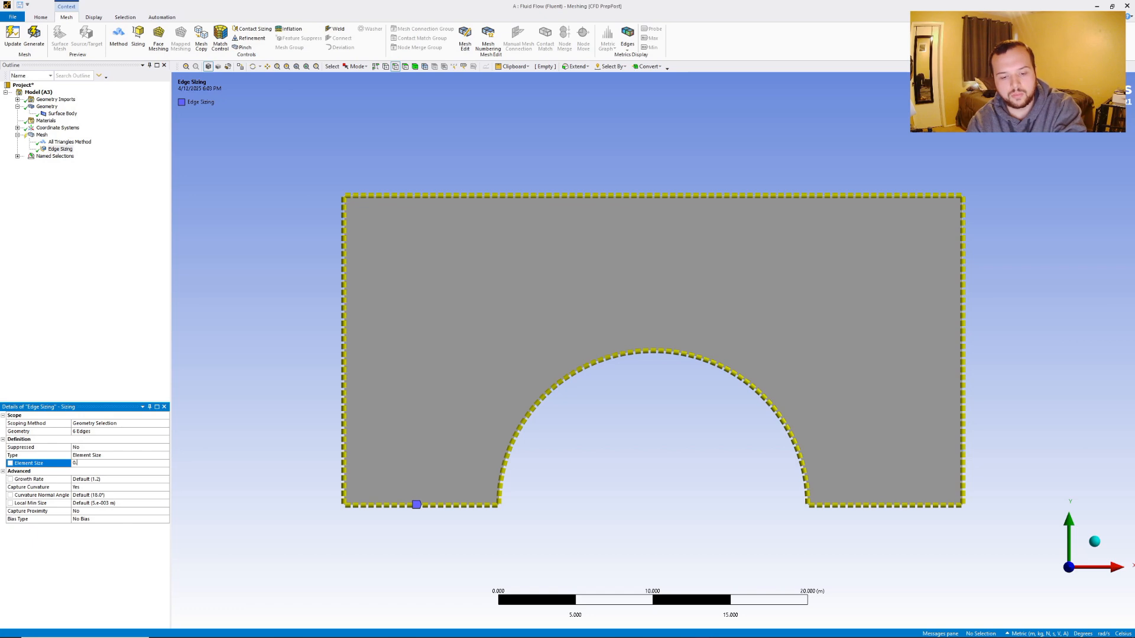
{"action": "type", "text": "0.25"}
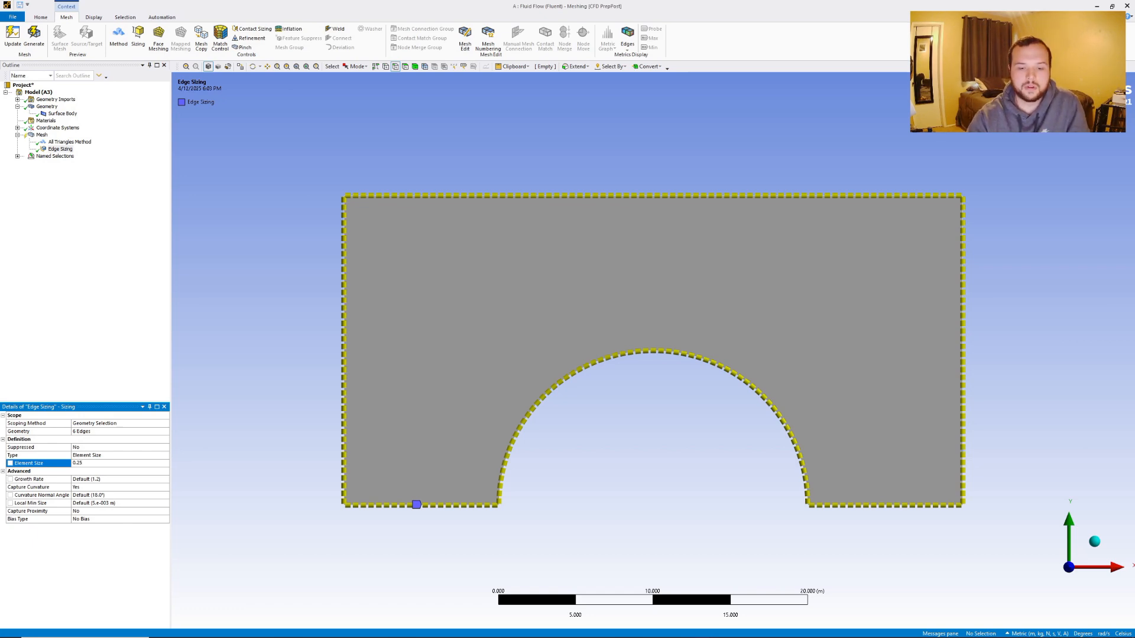
{"action": "key", "text": "Return"}
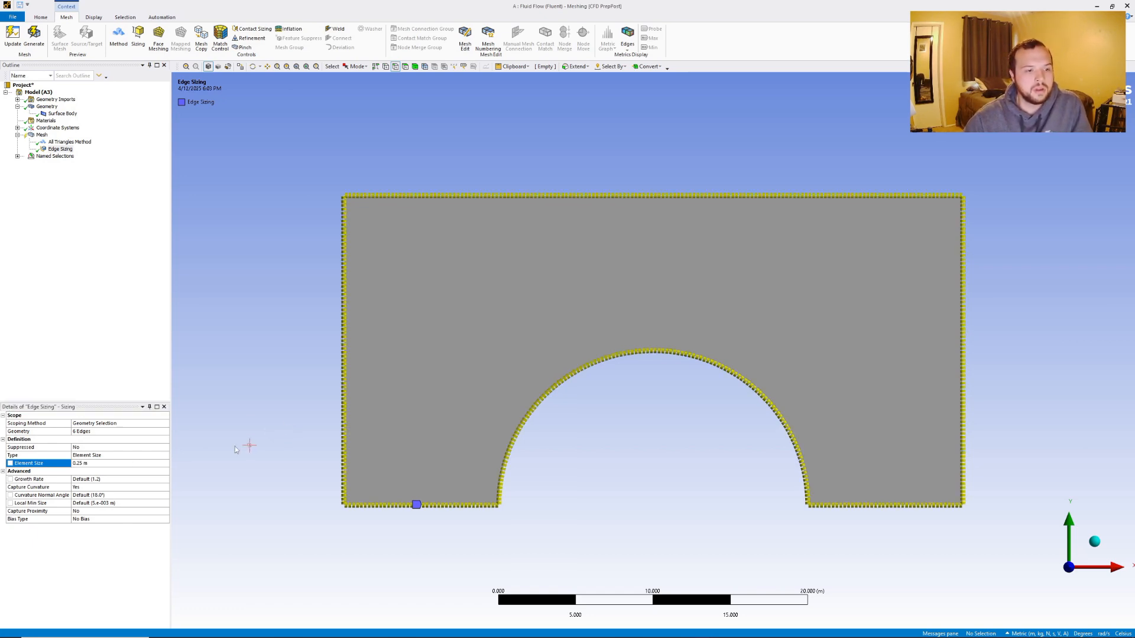
{"action": "left_click", "coordinate": [33, 38]}
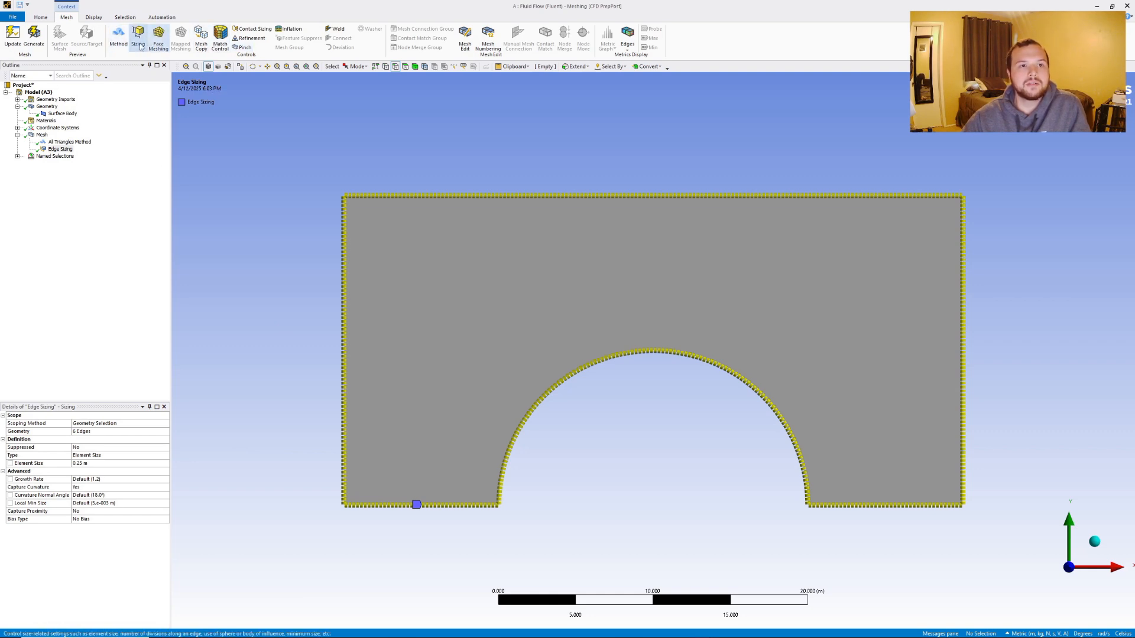
Insert a mesh refinement on the domain face and regenerate the mesh.
{"action": "right_click", "coordinate": [43, 136]}
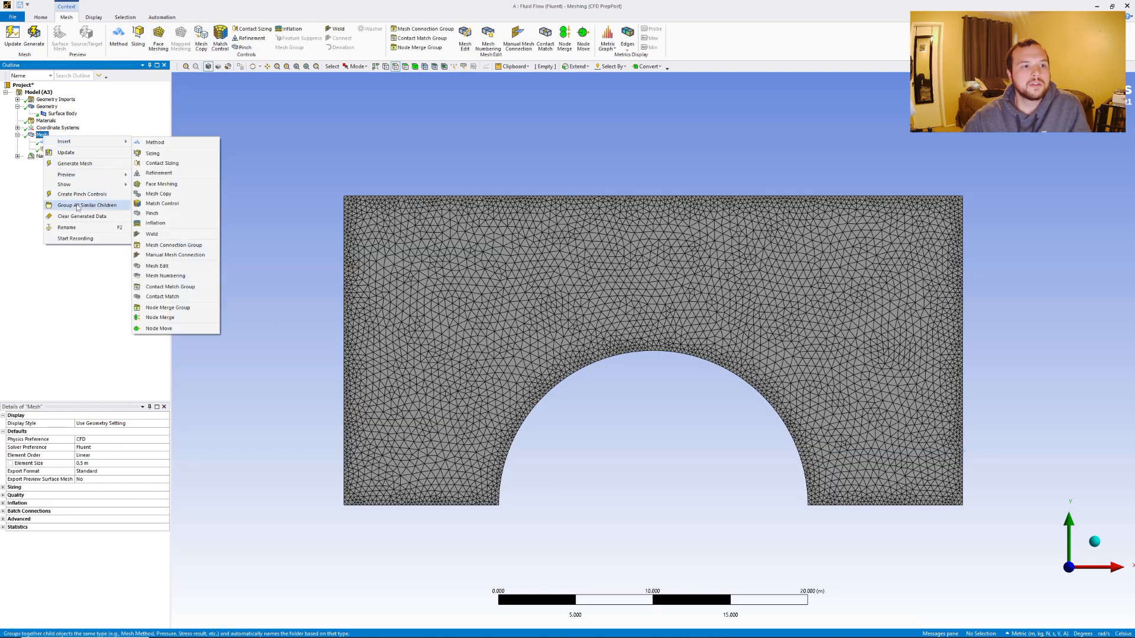
{"action": "left_click", "coordinate": [150, 175]}
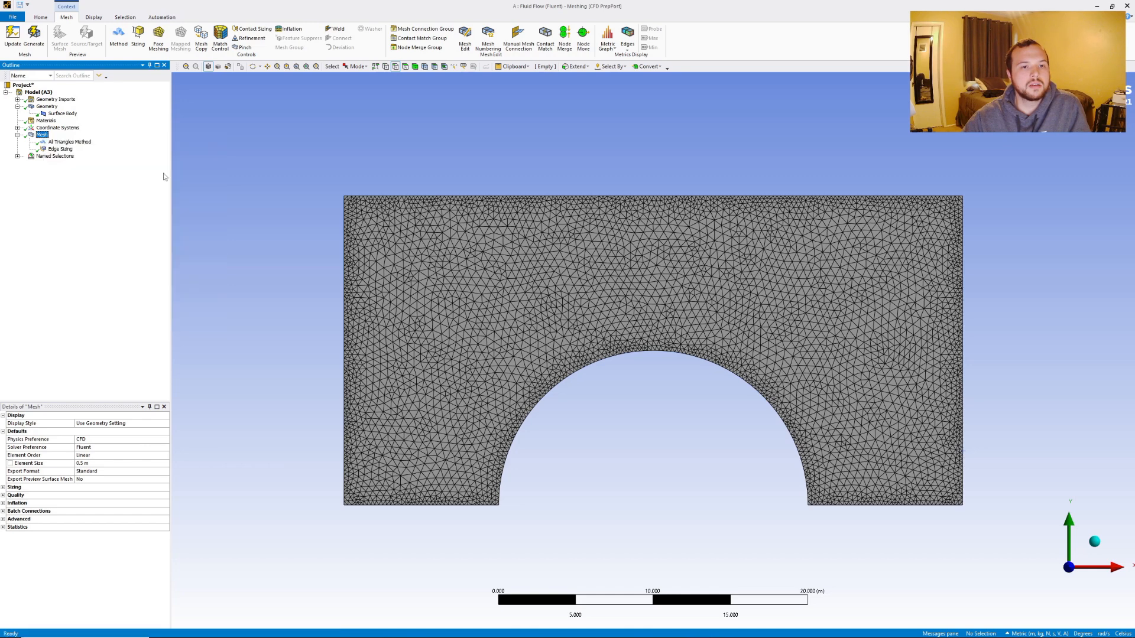
{"action": "left_click", "coordinate": [452, 295]}
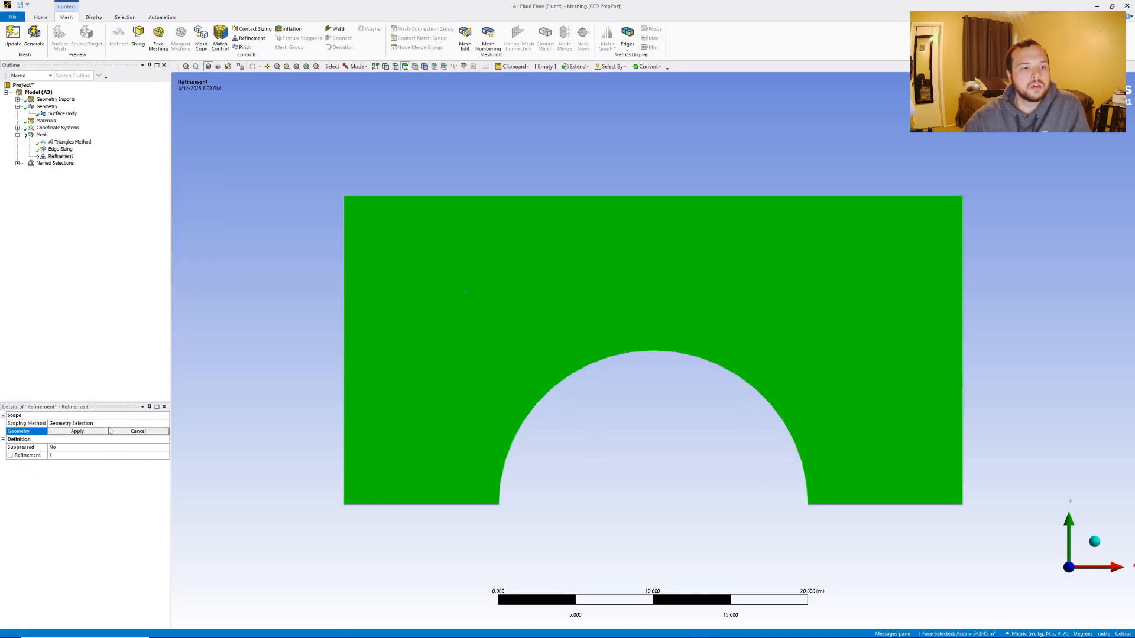
{"action": "left_click", "coordinate": [98, 432]}
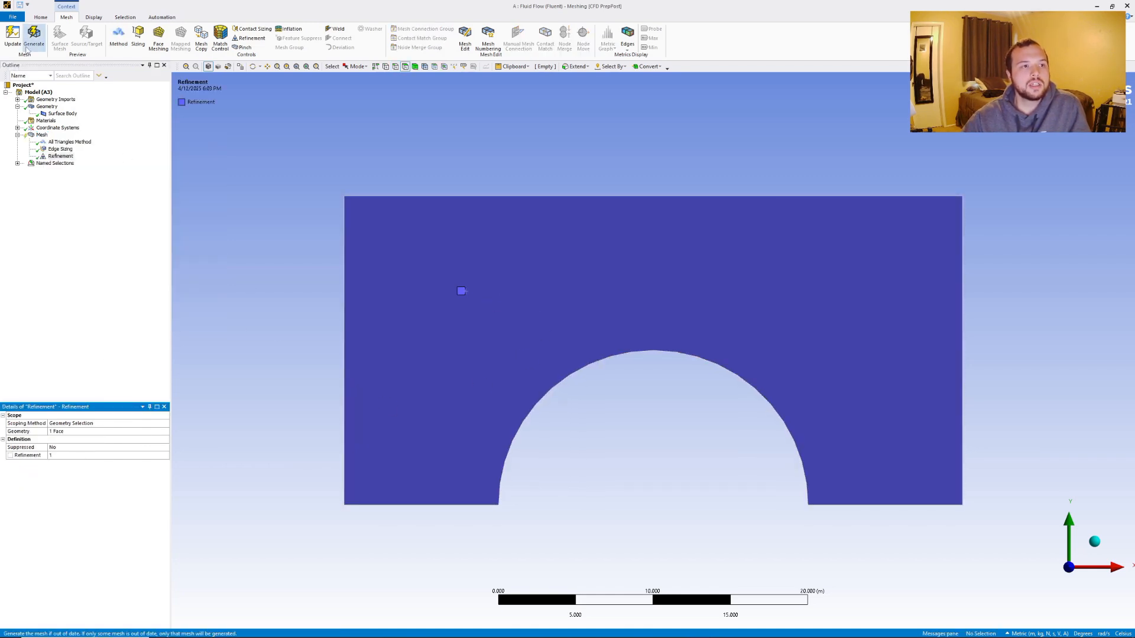
{"action": "left_click", "coordinate": [33, 37]}
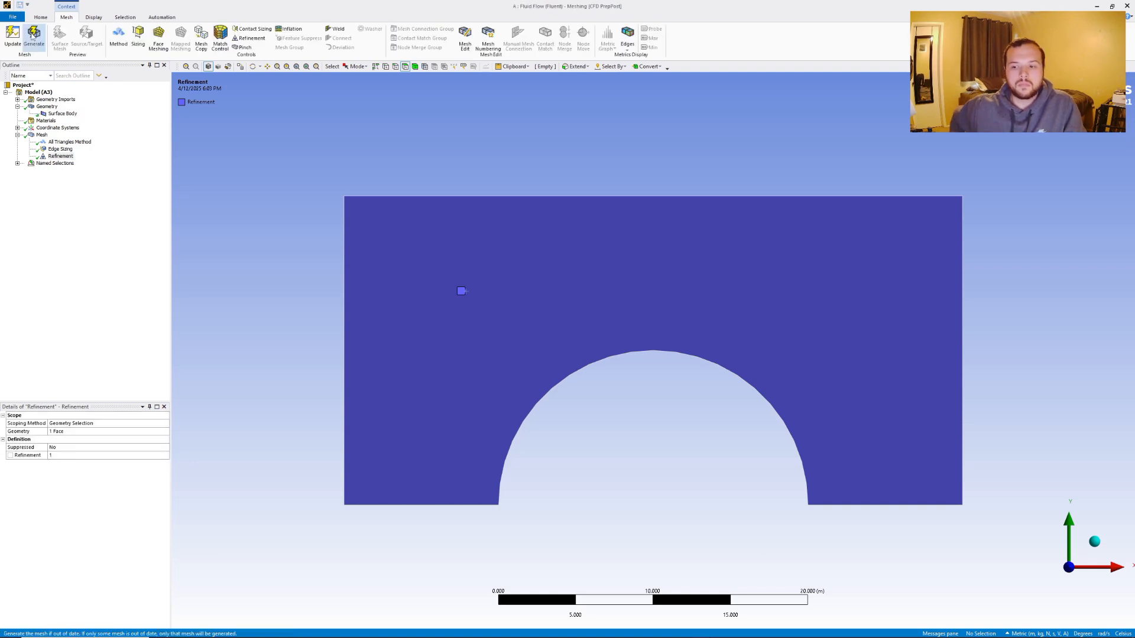
Switch back to the Workbench project and update the Mesh cell of the Fluid Flow system.
{"action": "left_click", "coordinate": [42, 135]}
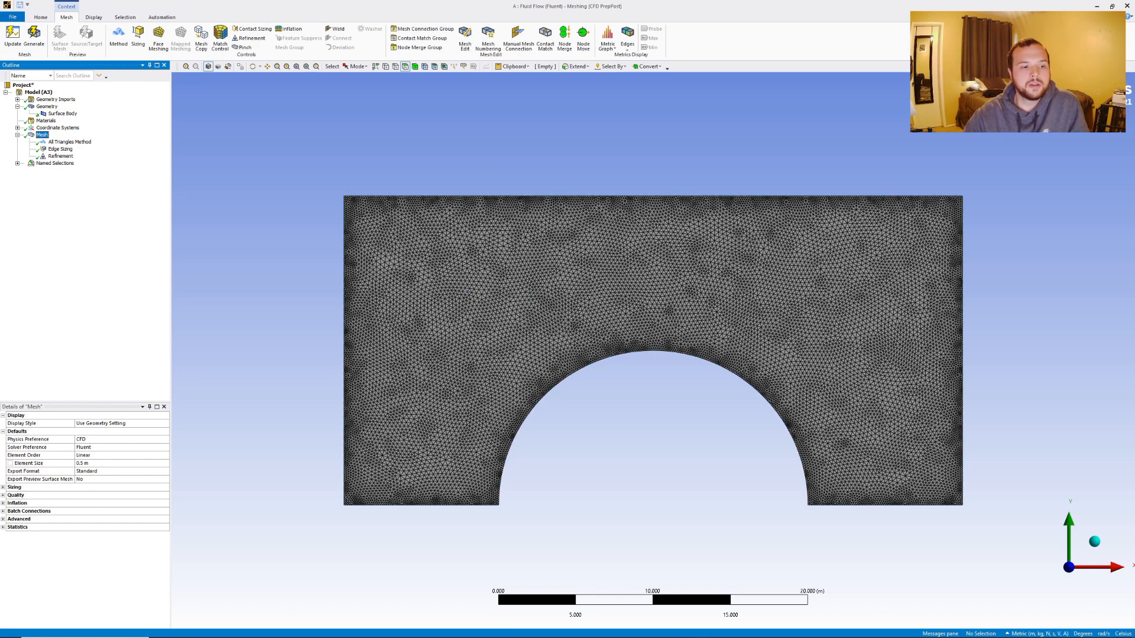
{"action": "left_click", "coordinate": [653, 631]}
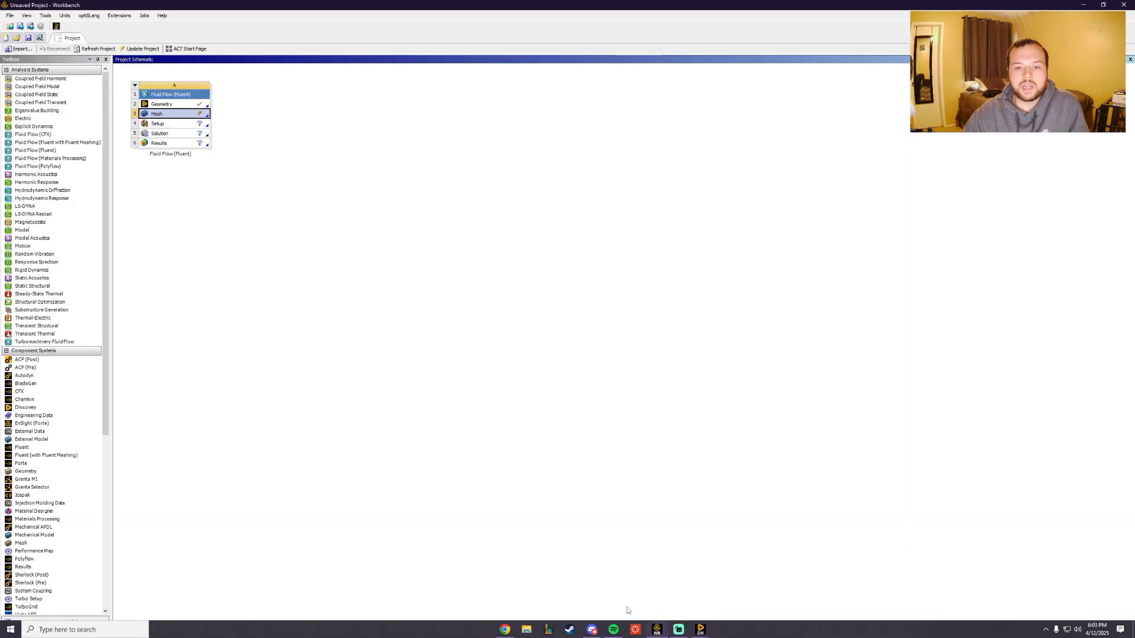
{"action": "right_click", "coordinate": [178, 113]}
{"action": "left_click", "coordinate": [201, 162]}
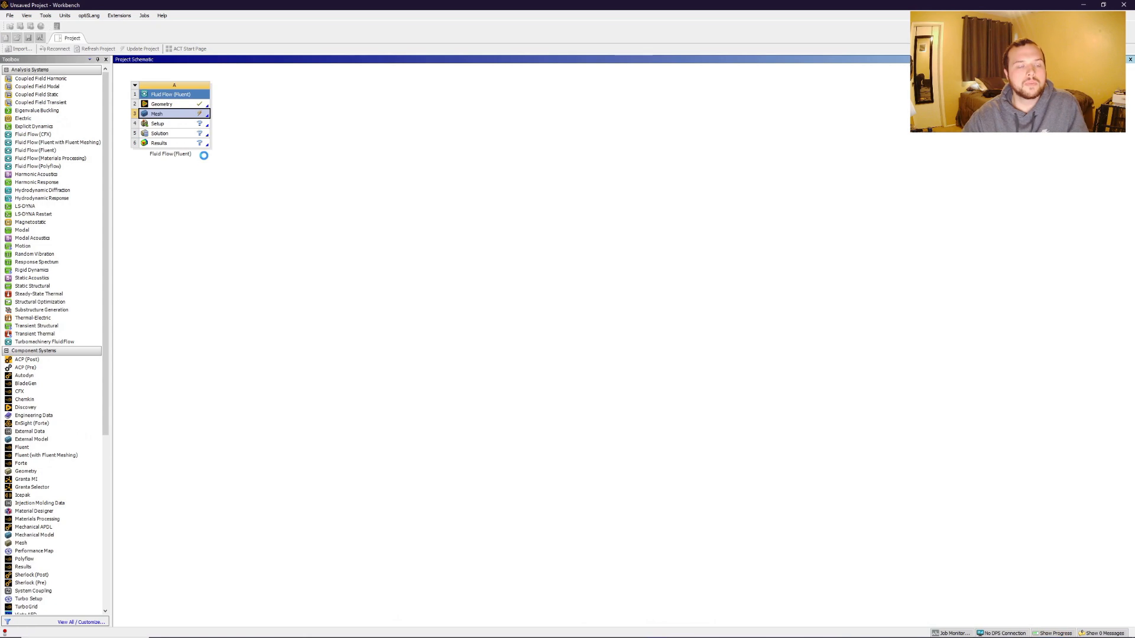
Launch the Fluent setup with Double Precision enabled and 2 solver processes.
{"action": "right_click", "coordinate": [178, 125]}
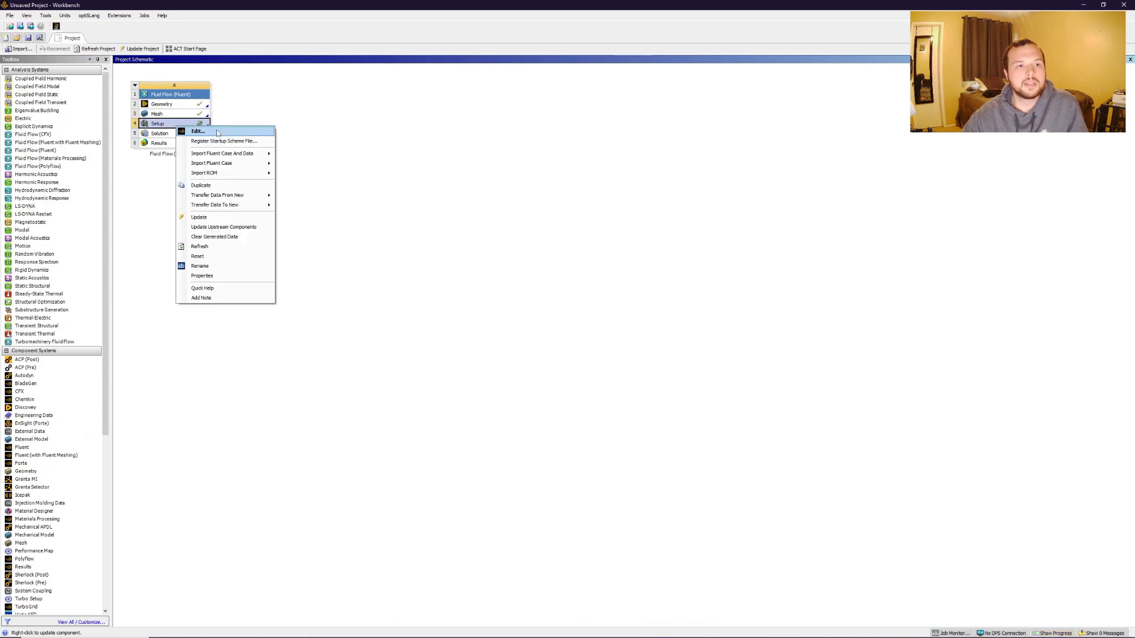
{"action": "left_click", "coordinate": [216, 130]}
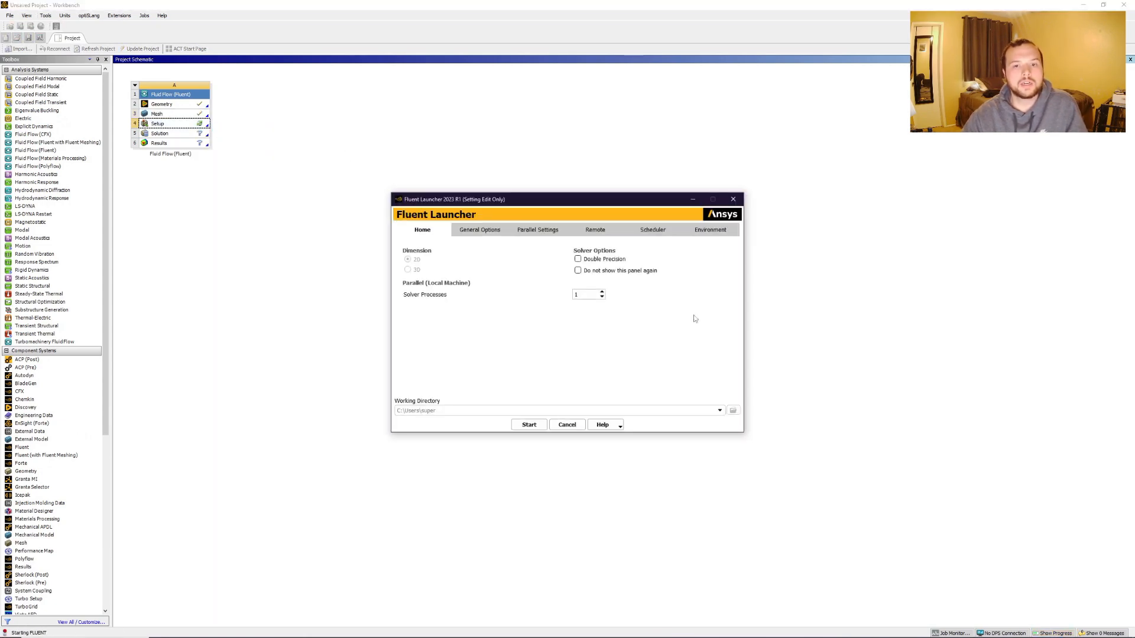
{"action": "left_click", "coordinate": [603, 291]}
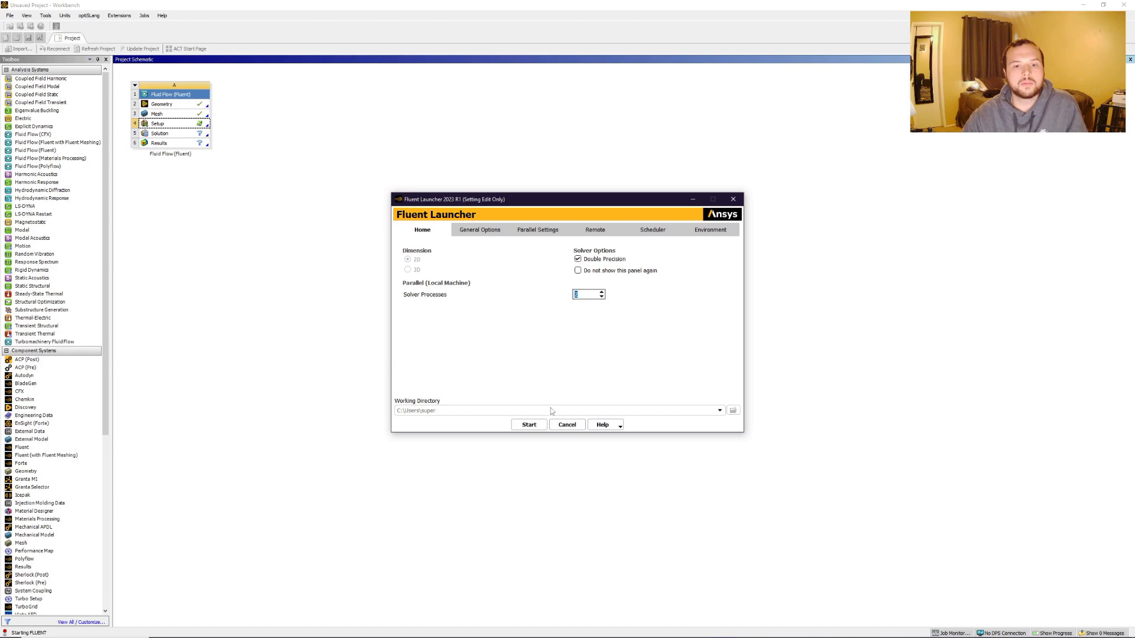
{"action": "left_click", "coordinate": [529, 425]}
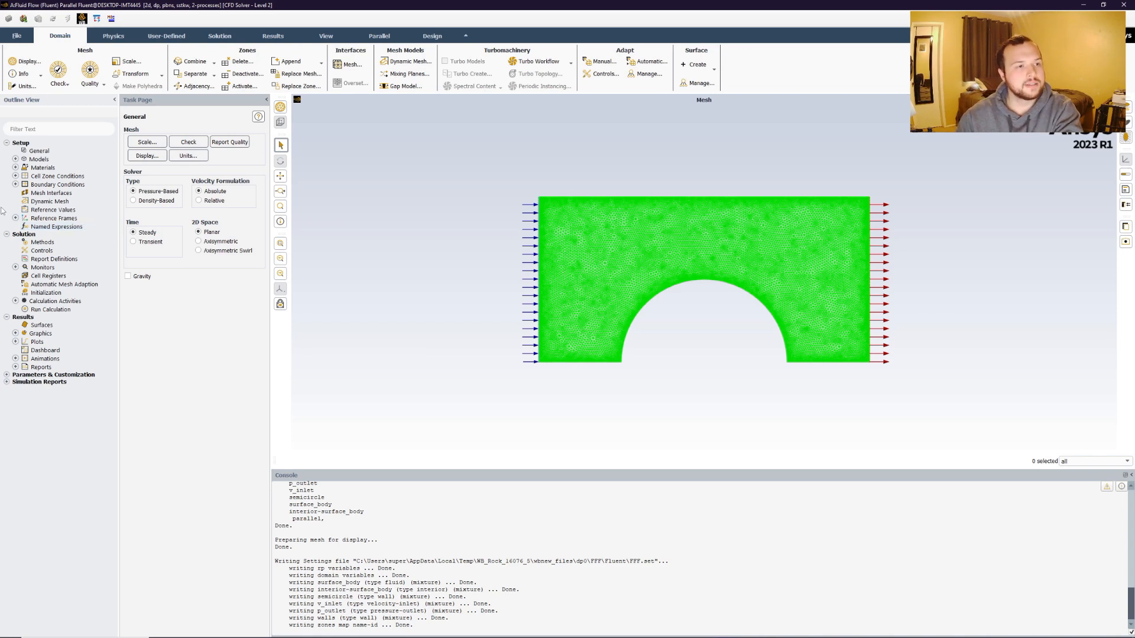
Set the viscous model to Inviscid.
{"action": "left_click", "coordinate": [16, 159]}
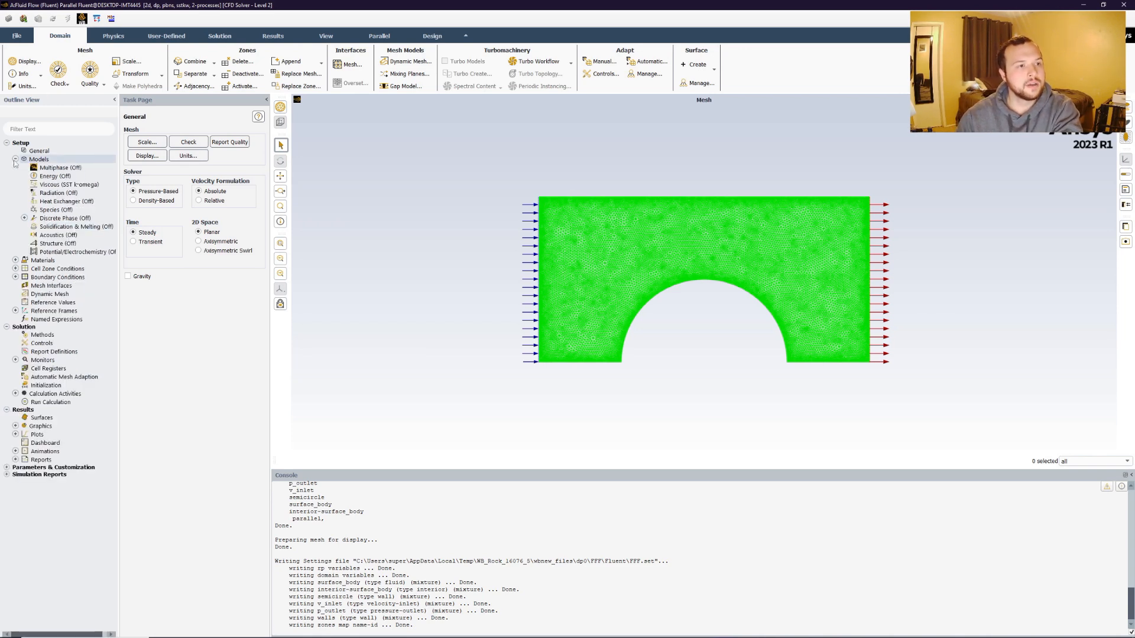
{"action": "right_click", "coordinate": [67, 185]}
{"action": "left_click", "coordinate": [74, 193]}
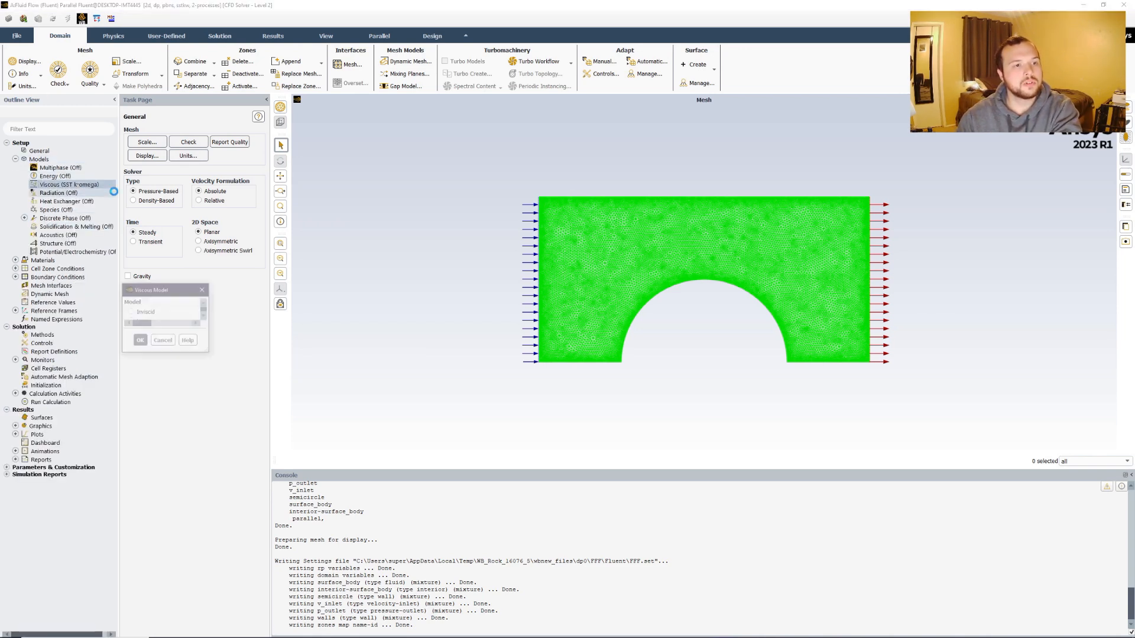
{"action": "left_click", "coordinate": [142, 312]}
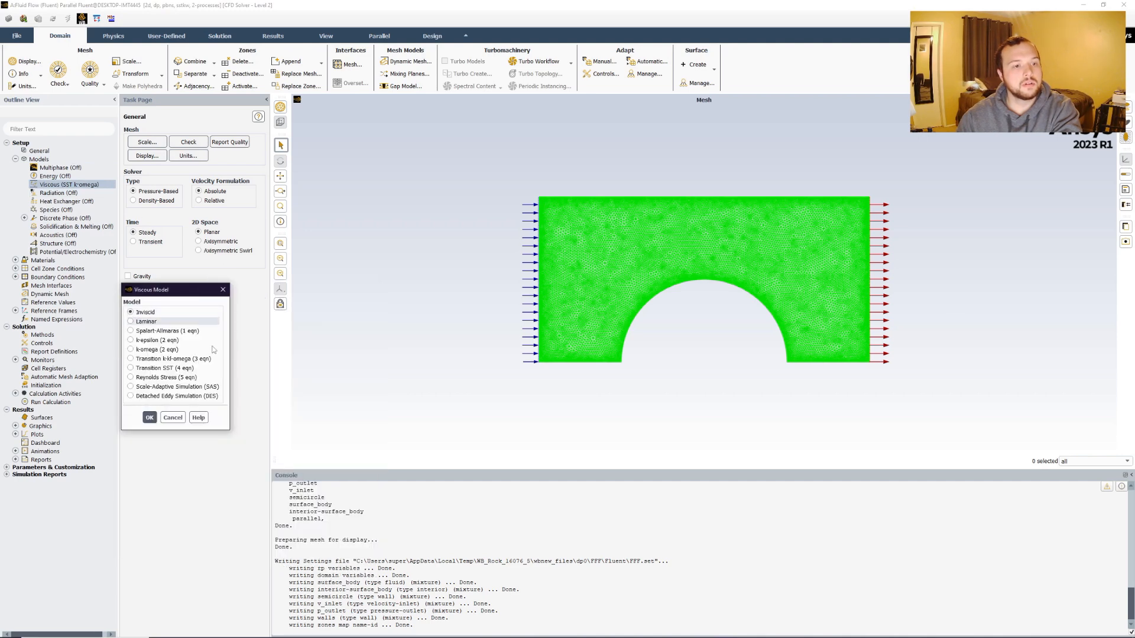
{"action": "left_click", "coordinate": [150, 417]}
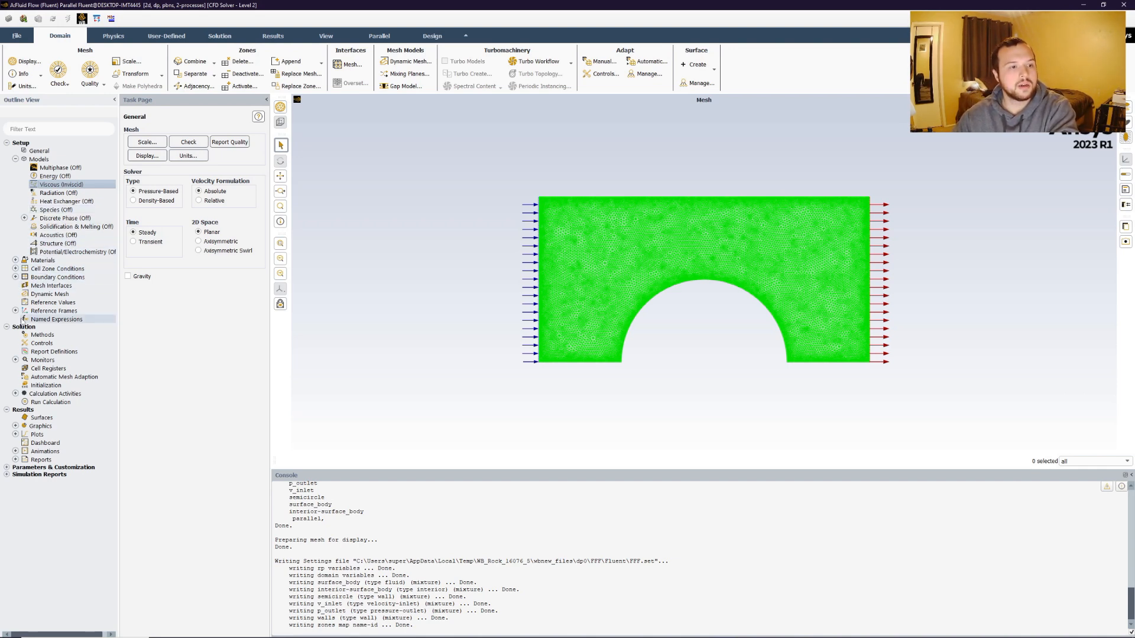
Set the v_inlet velocity inlet's velocity magnitude to 25 m/s and apply it.
{"action": "left_click", "coordinate": [16, 277]}
{"action": "left_click", "coordinate": [25, 286]}
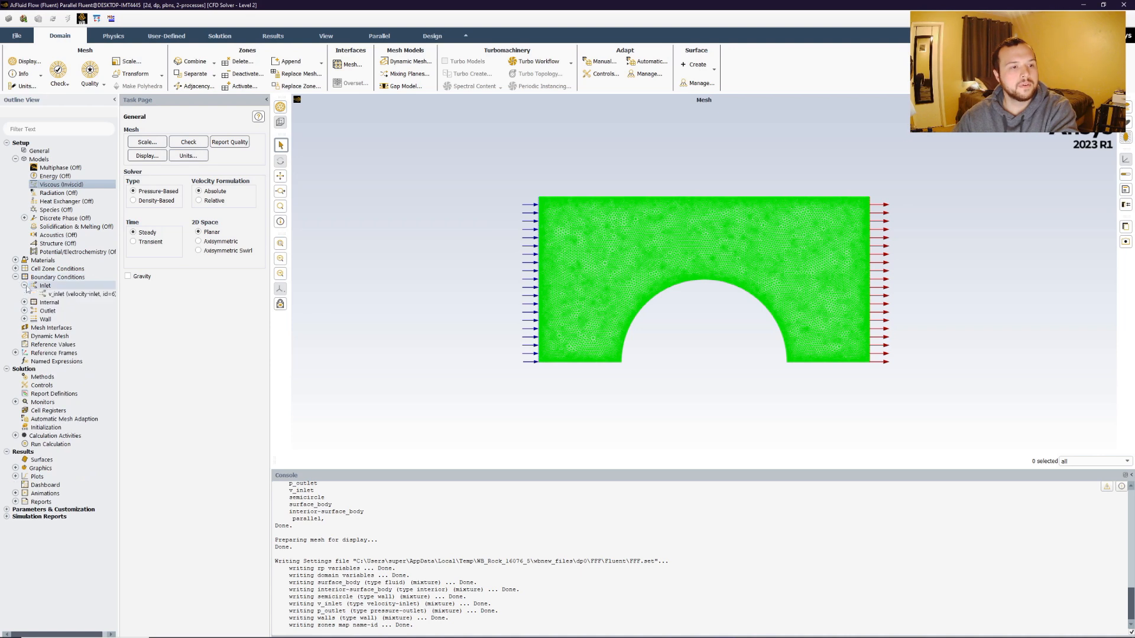
{"action": "right_click", "coordinate": [62, 295]}
{"action": "left_click", "coordinate": [73, 298]}
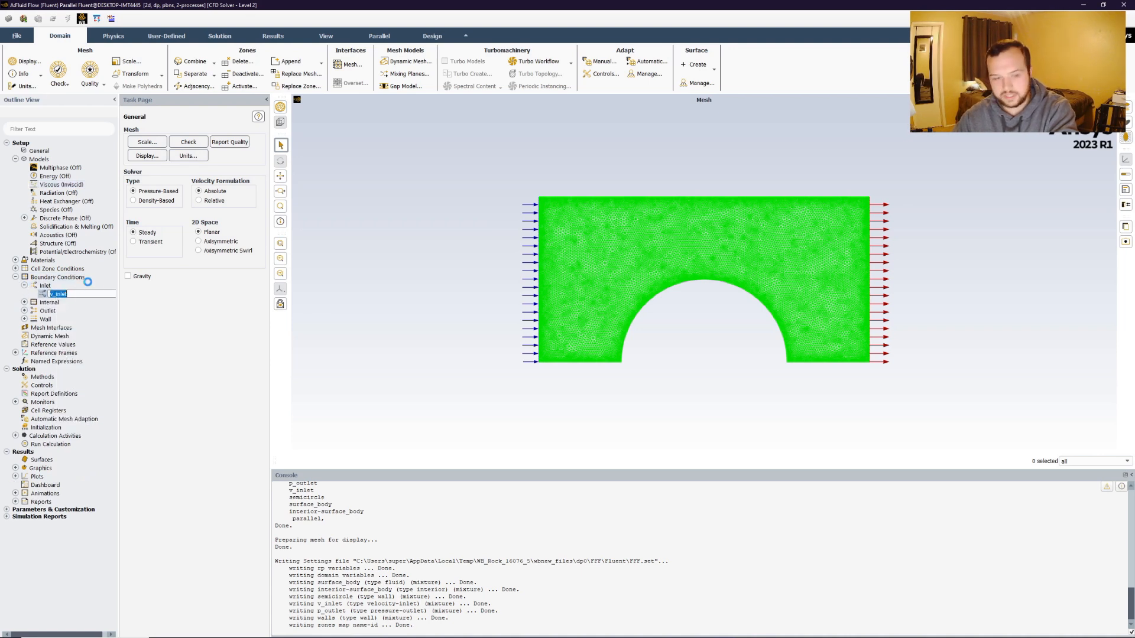
{"action": "left_click", "coordinate": [288, 365]}
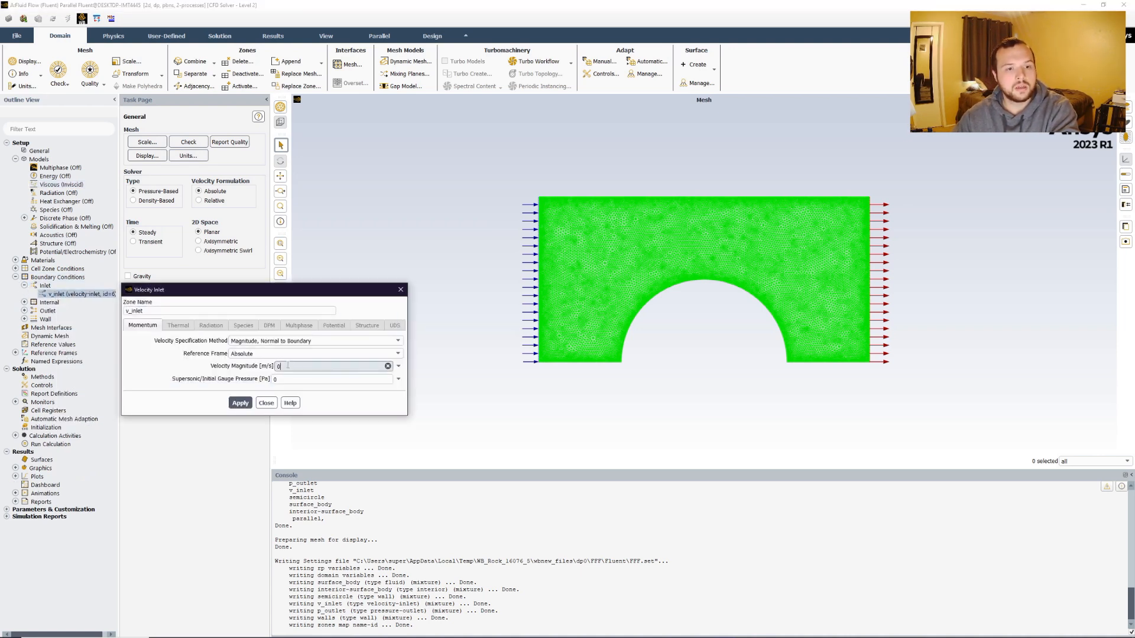
{"action": "key", "text": "BackSpace"}
{"action": "type", "text": "25"}
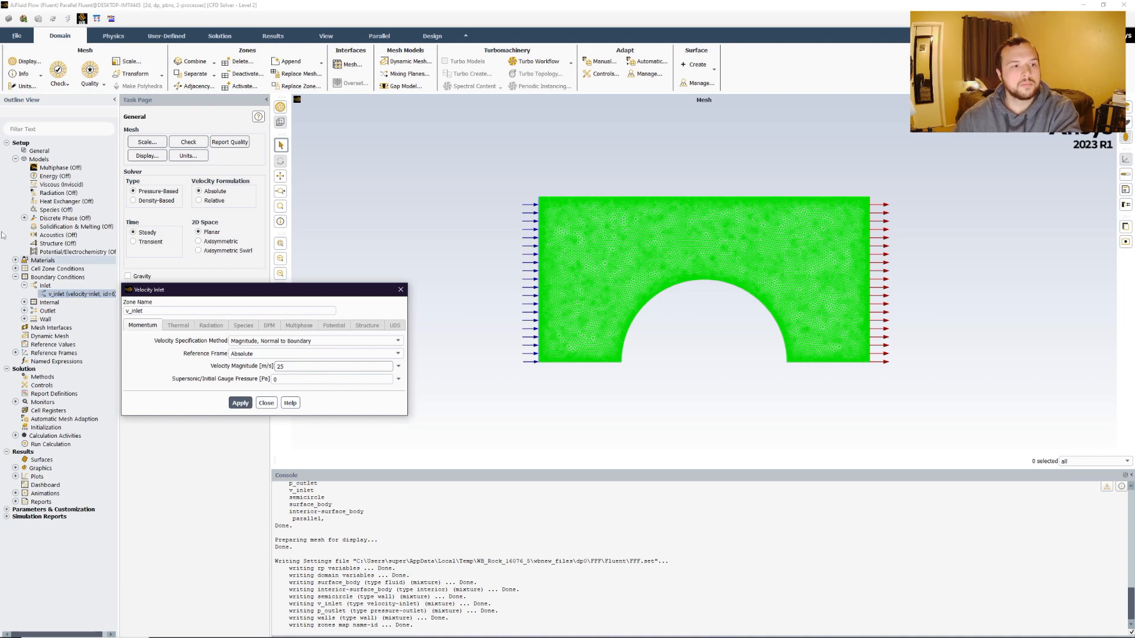
{"action": "left_click", "coordinate": [240, 403]}
{"action": "left_click", "coordinate": [266, 404]}
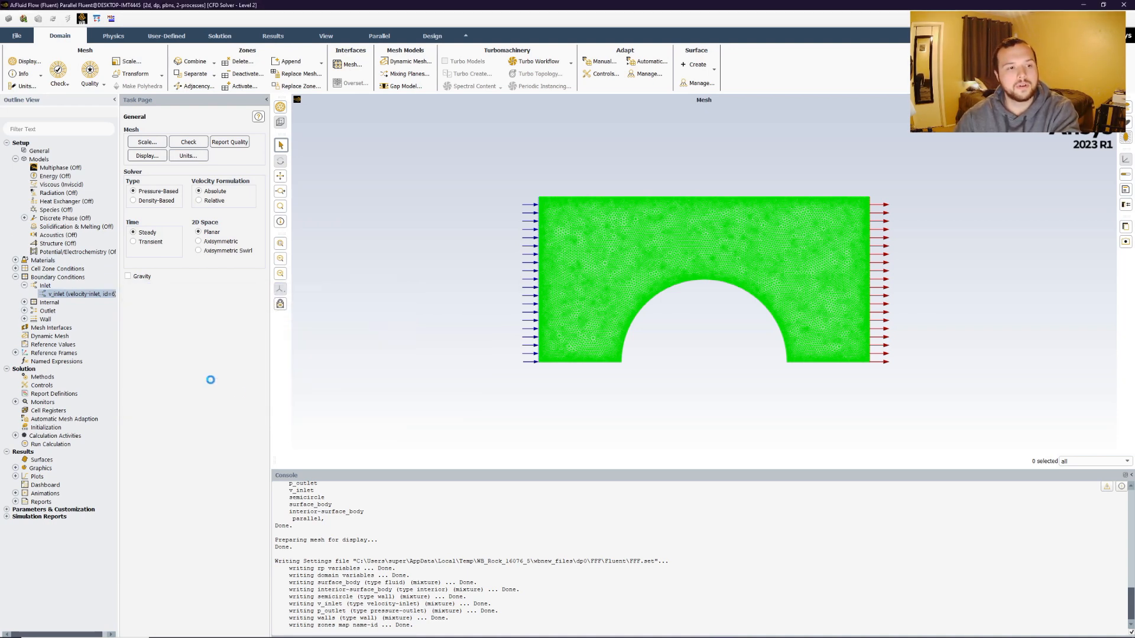
Enable Prevent Reverse Flow on the p_outlet pressure outlet and apply it.
{"action": "double_click", "coordinate": [43, 312]}
{"action": "left_click", "coordinate": [74, 319]}
{"action": "right_click", "coordinate": [74, 319]}
{"action": "left_click", "coordinate": [89, 334]}
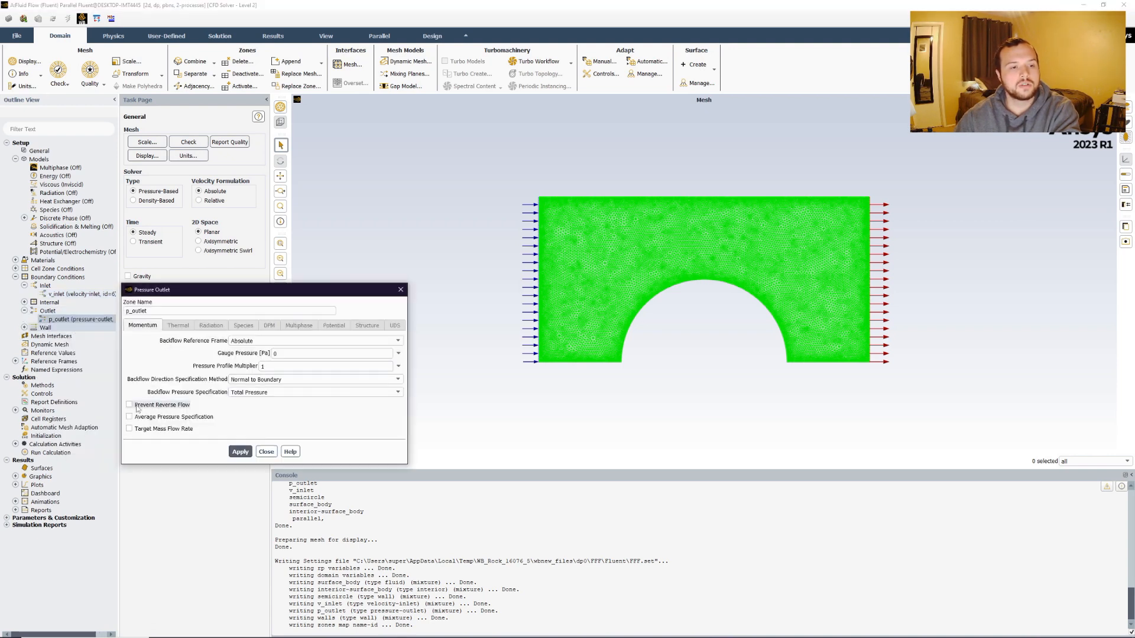
{"action": "left_click", "coordinate": [130, 406]}
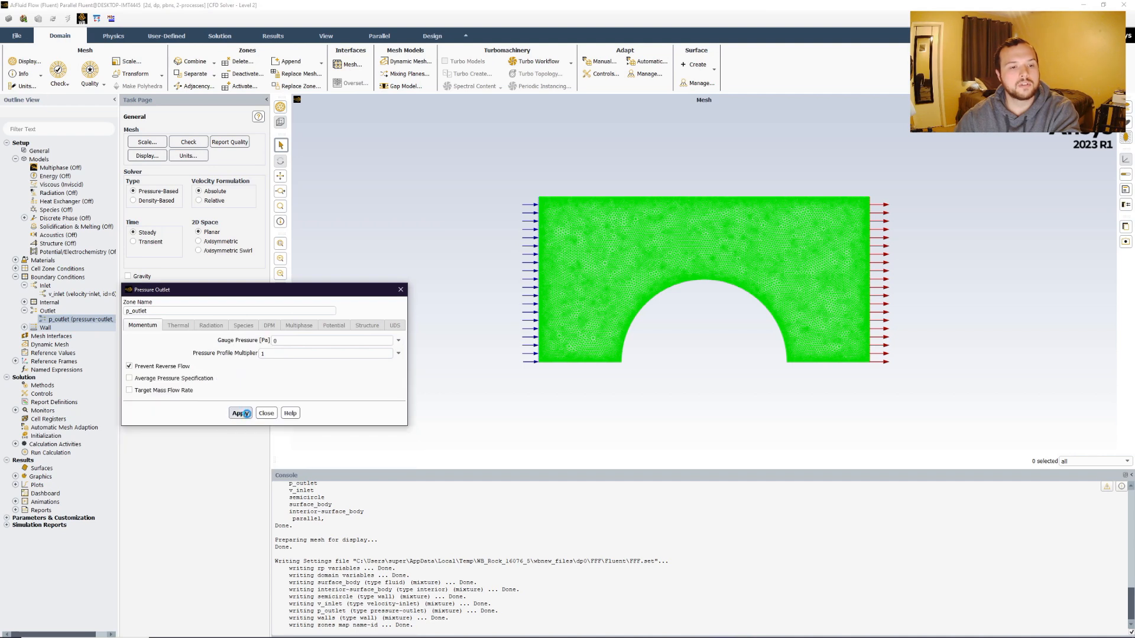
{"action": "left_click", "coordinate": [247, 413]}
{"action": "left_click", "coordinate": [266, 413]}
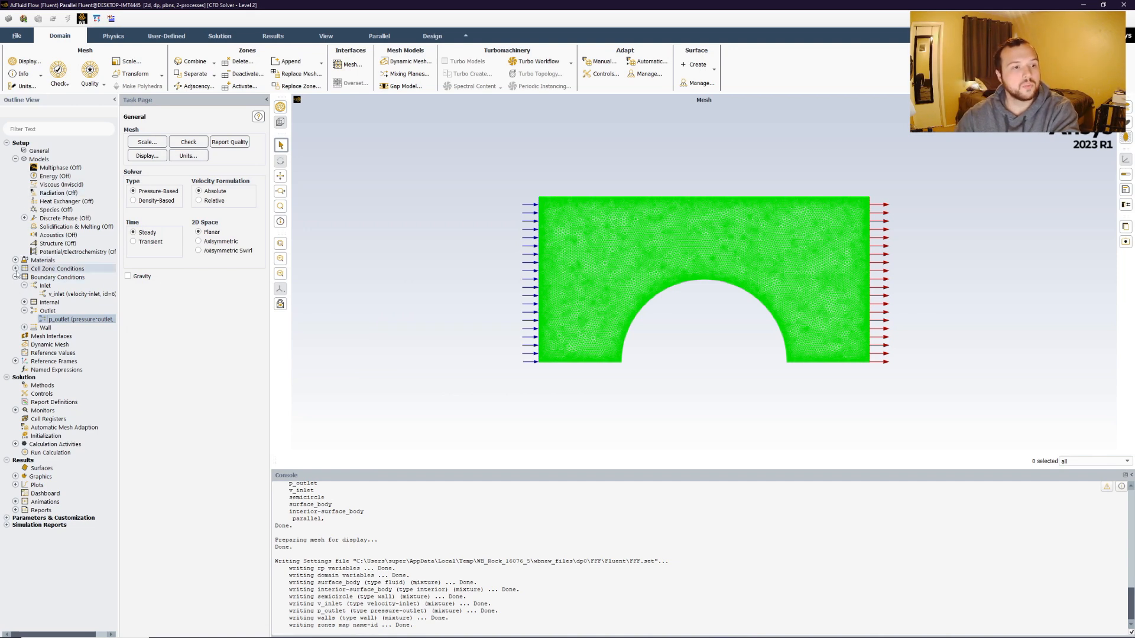
Set the air material's constant density to 1.2 kg/m³ and apply the change.
{"action": "left_click", "coordinate": [16, 260]}
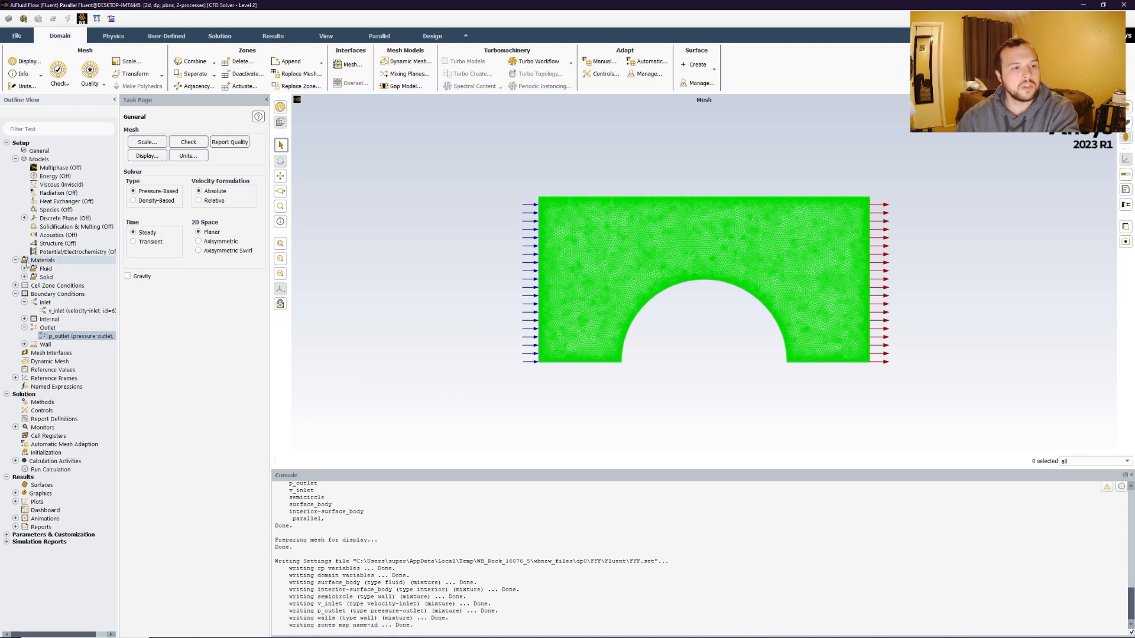
{"action": "left_click", "coordinate": [24, 268]}
{"action": "right_click", "coordinate": [54, 277]}
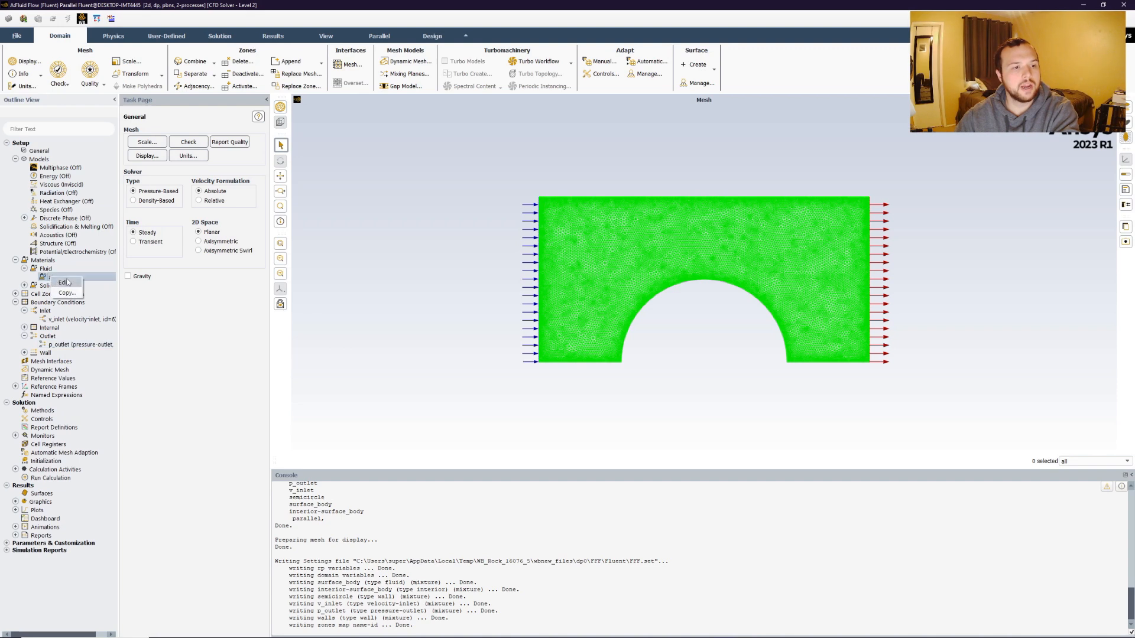
{"action": "left_click", "coordinate": [65, 283]}
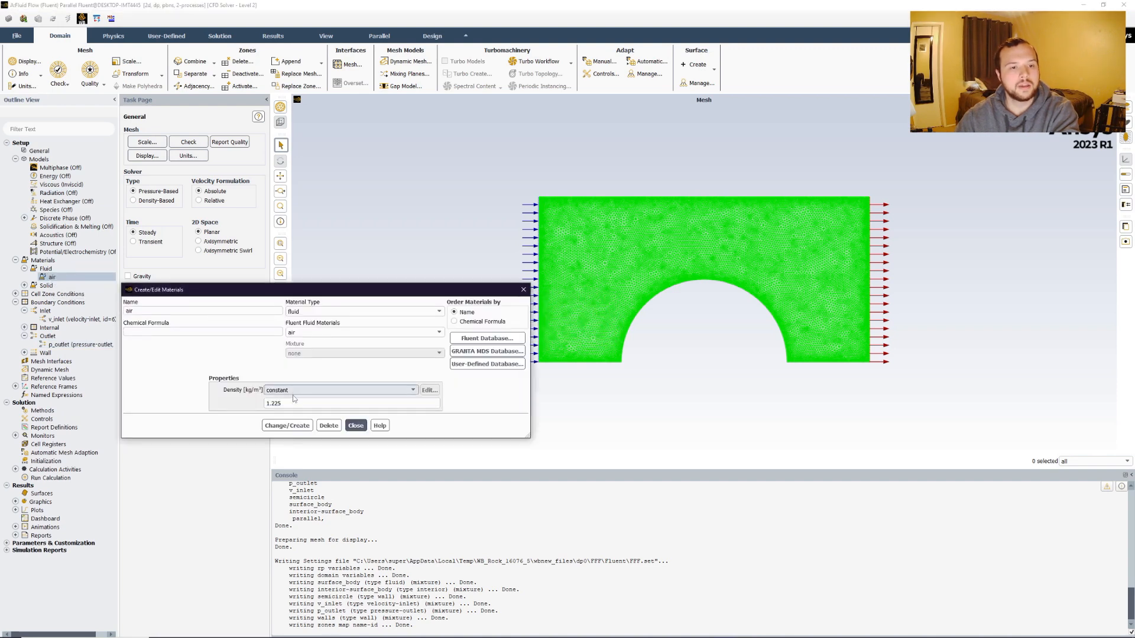
{"action": "left_click_drag", "start_coordinate": [294, 400], "coordinate": [217, 392]}
{"action": "type", "text": "1"}
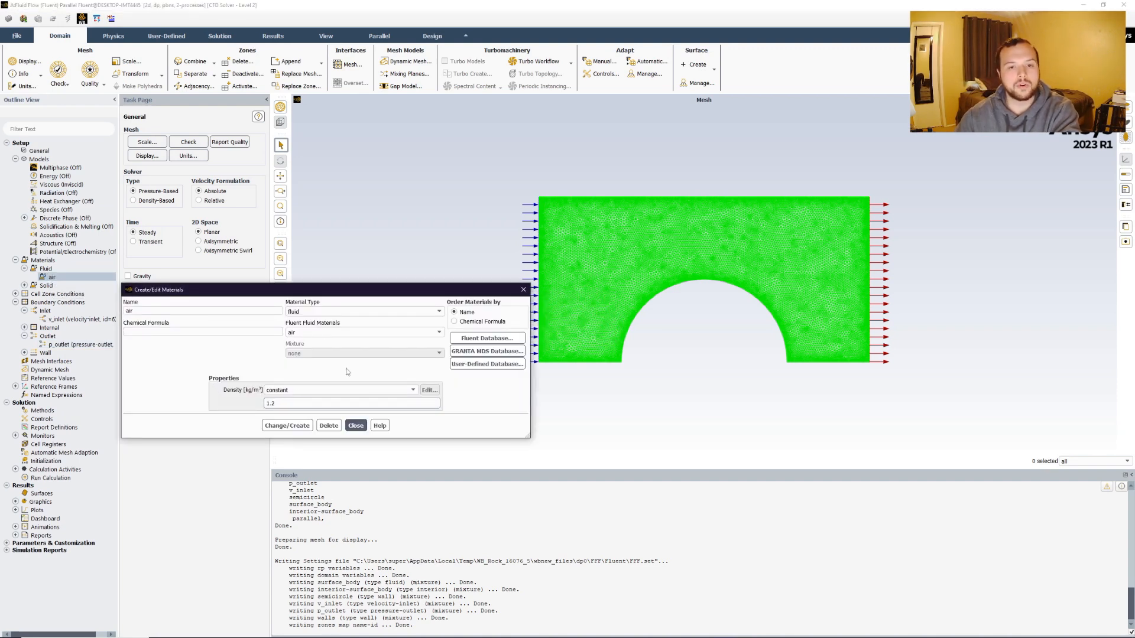
{"action": "left_click", "coordinate": [288, 426]}
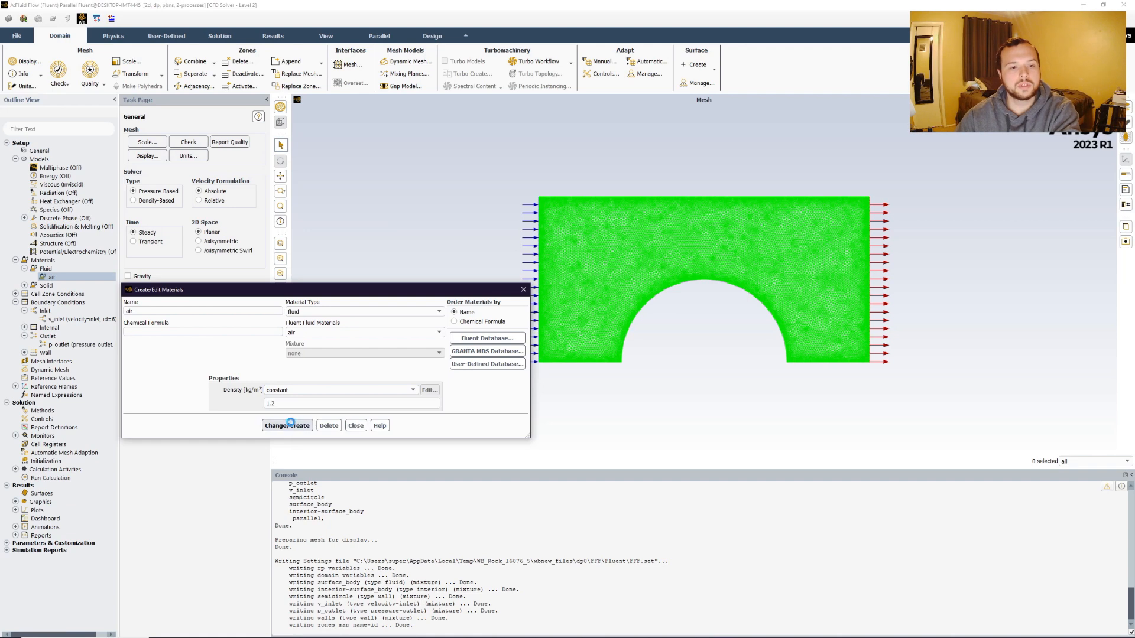
{"action": "left_click", "coordinate": [355, 426]}
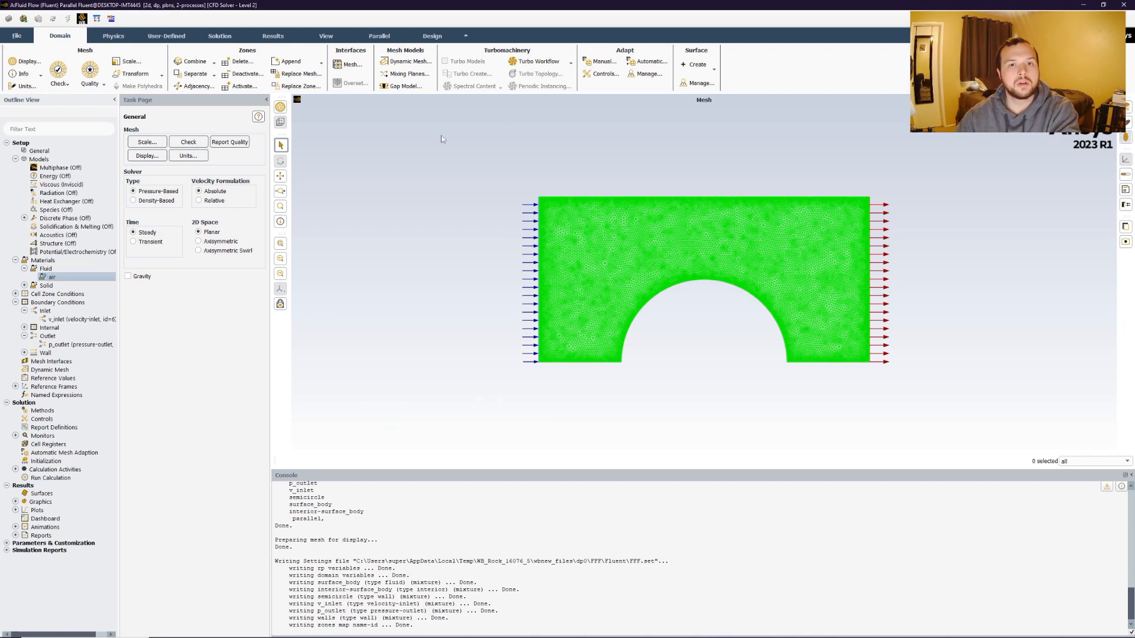
Review the hybrid initialization settings and accept them.
{"action": "left_click", "coordinate": [55, 462]}
{"action": "right_click", "coordinate": [55, 461]}
{"action": "mouse_move", "coordinate": [88, 480]}
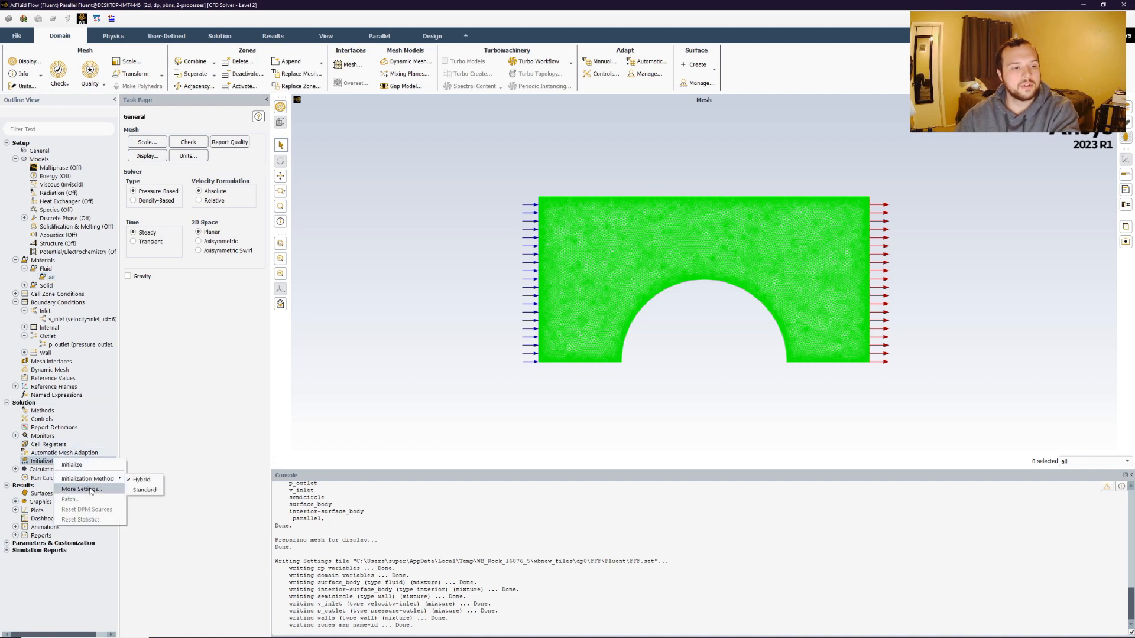
{"action": "left_click", "coordinate": [142, 480]}
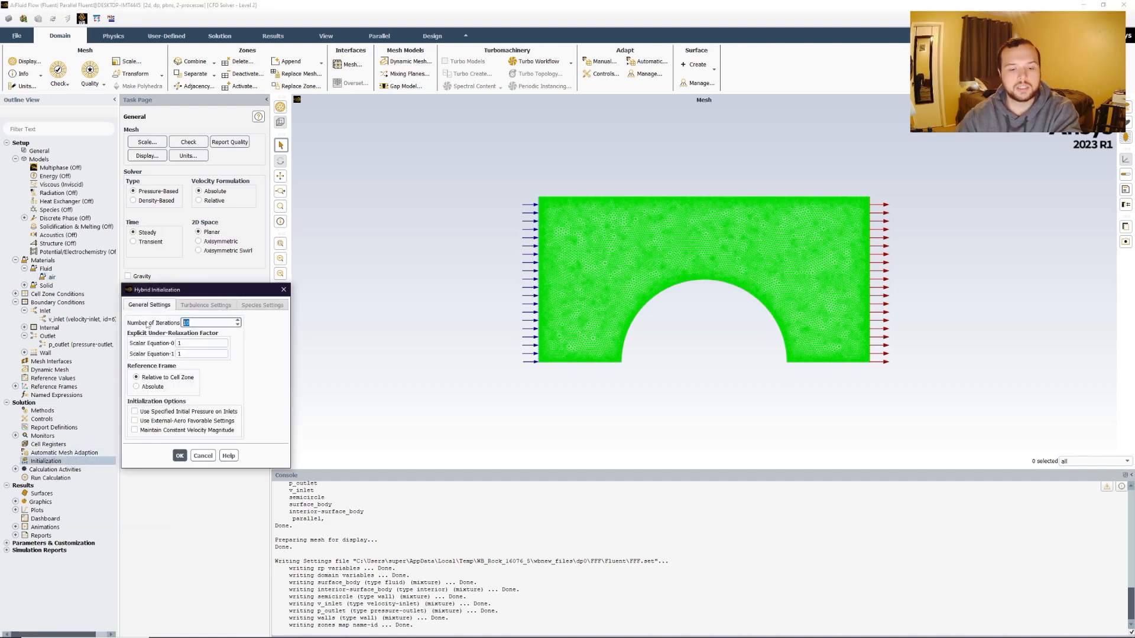
{"action": "left_click", "coordinate": [179, 456]}
Set the number of iterations for the run to 150.
{"action": "right_click", "coordinate": [49, 478]}
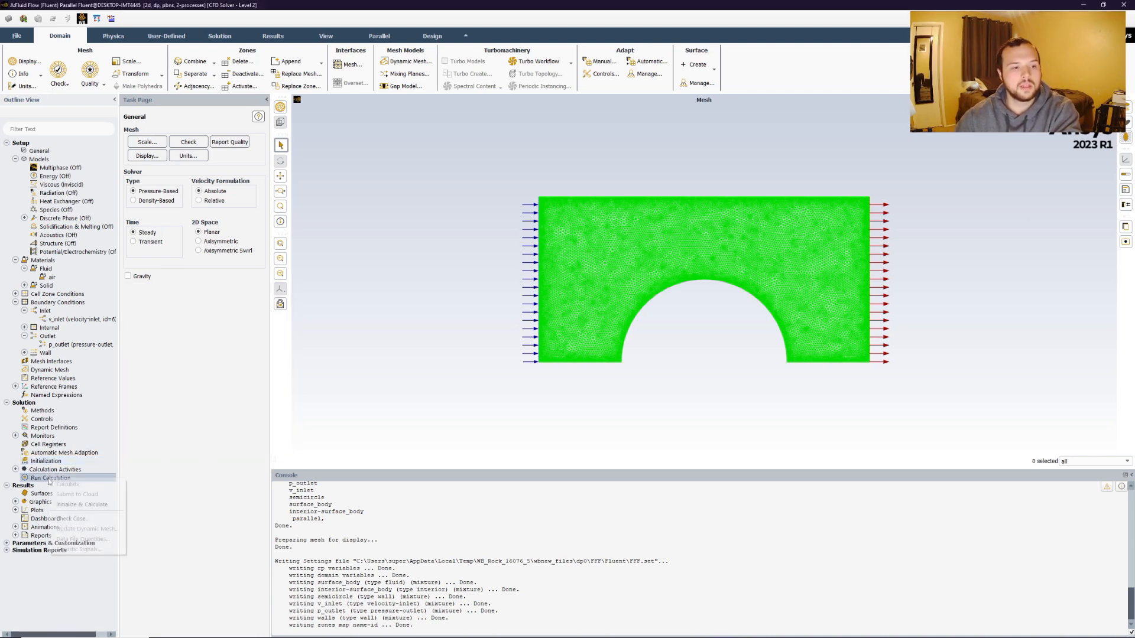
{"action": "scroll", "coordinate": [305, 66], "scroll_direction": "down", "scroll_amount": 3}
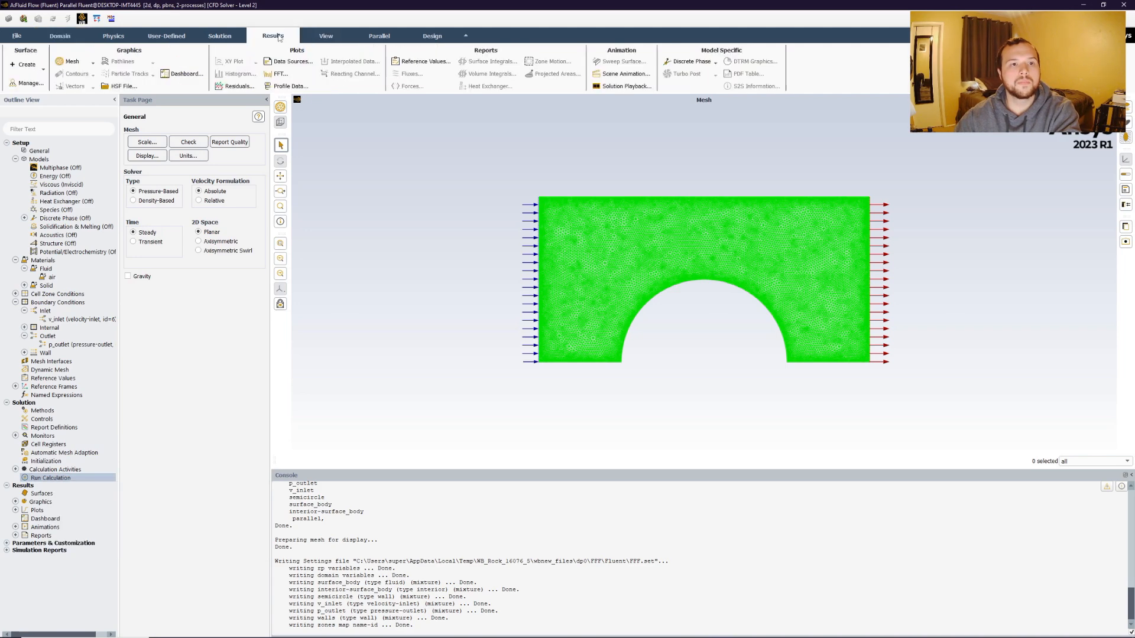
{"action": "left_click_drag", "start_coordinate": [624, 87], "coordinate": [533, 88]}
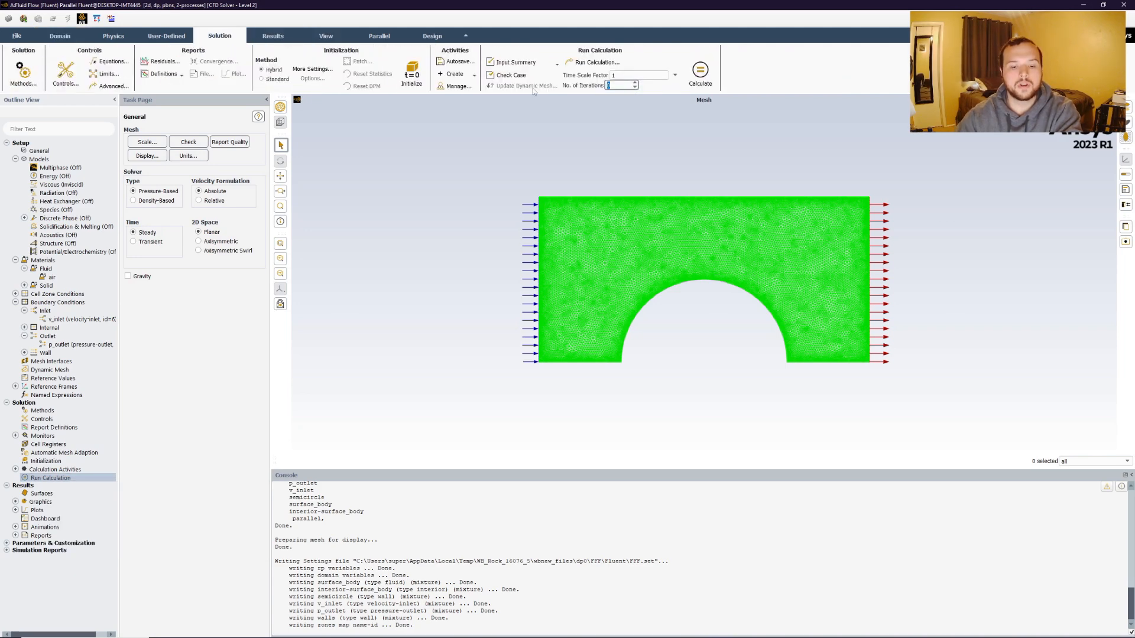
{"action": "type", "text": "150"}
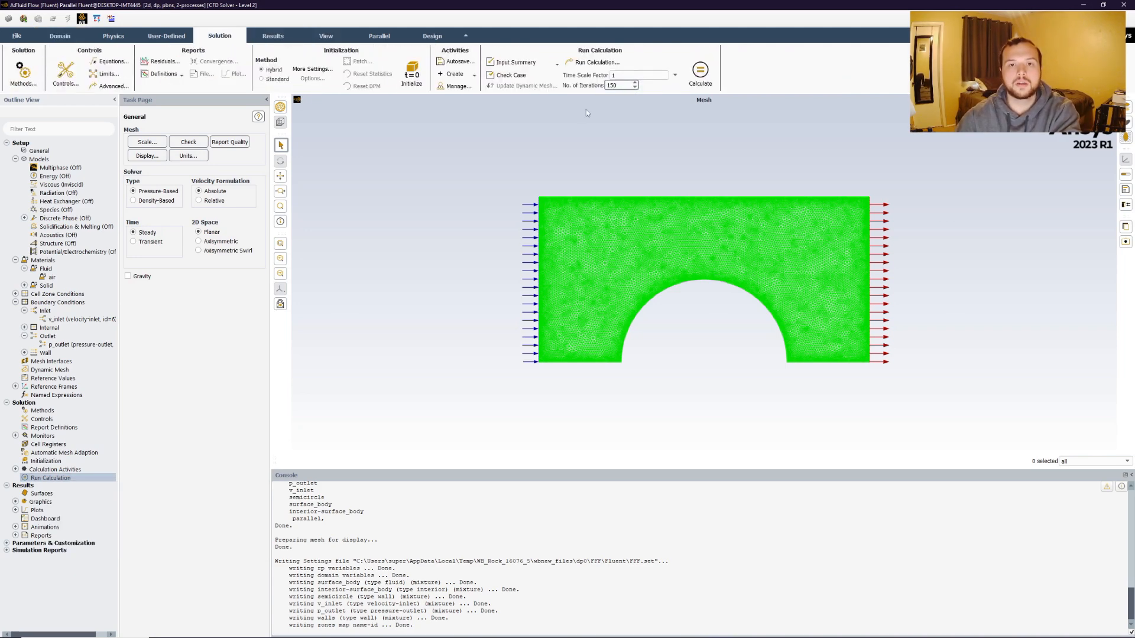
{"action": "left_click", "coordinate": [551, 163]}
Initialize and calculate the solution, then dismiss the completion notice.
{"action": "right_click", "coordinate": [50, 478]}
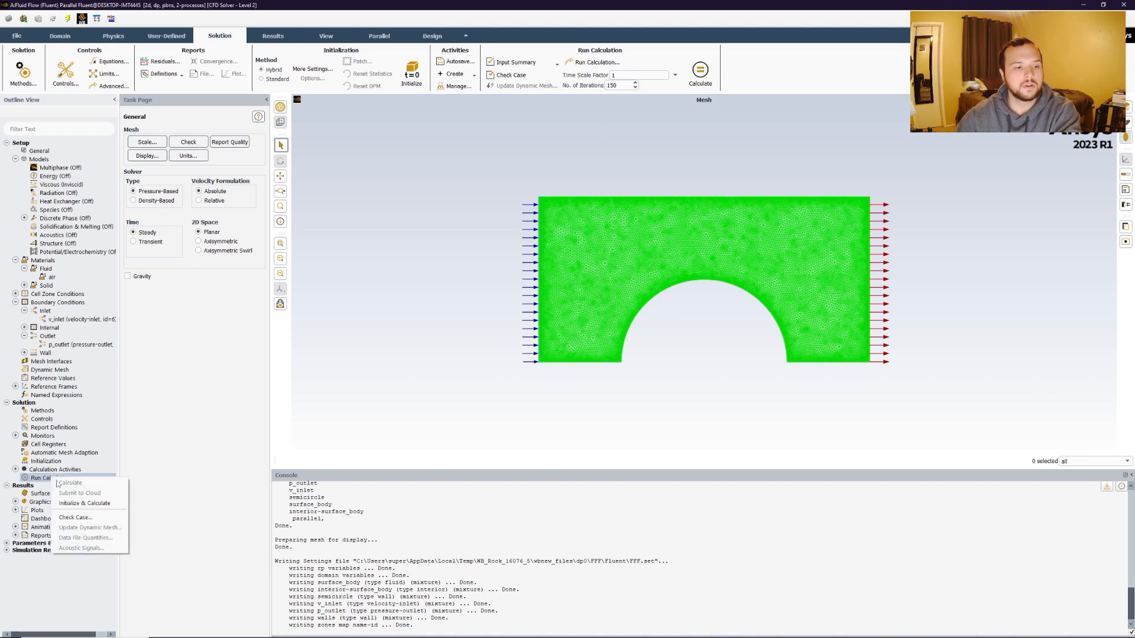
{"action": "left_click", "coordinate": [89, 504]}
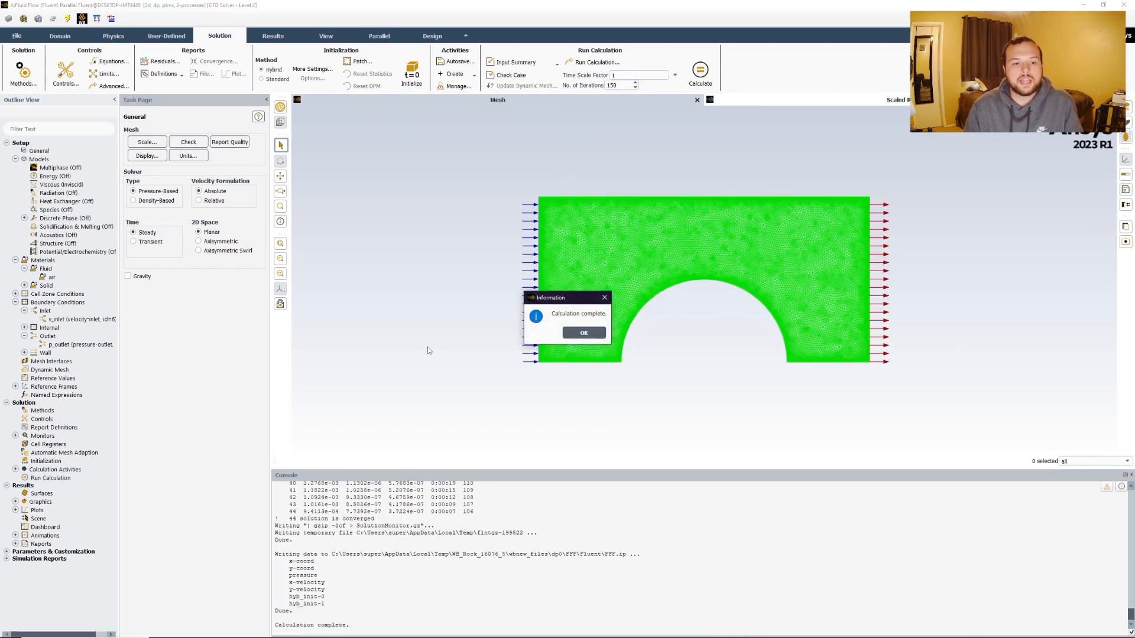
{"action": "left_click", "coordinate": [576, 329]}
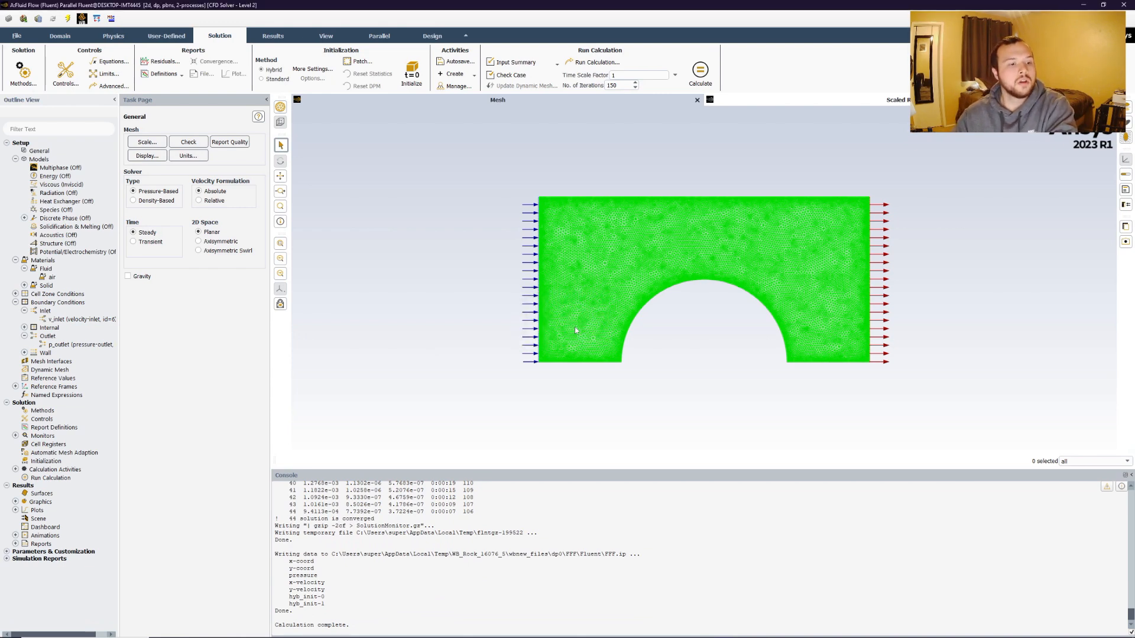
Create and display a filled contour plot of velocity magnitude over the domain.
{"action": "left_click", "coordinate": [15, 502]}
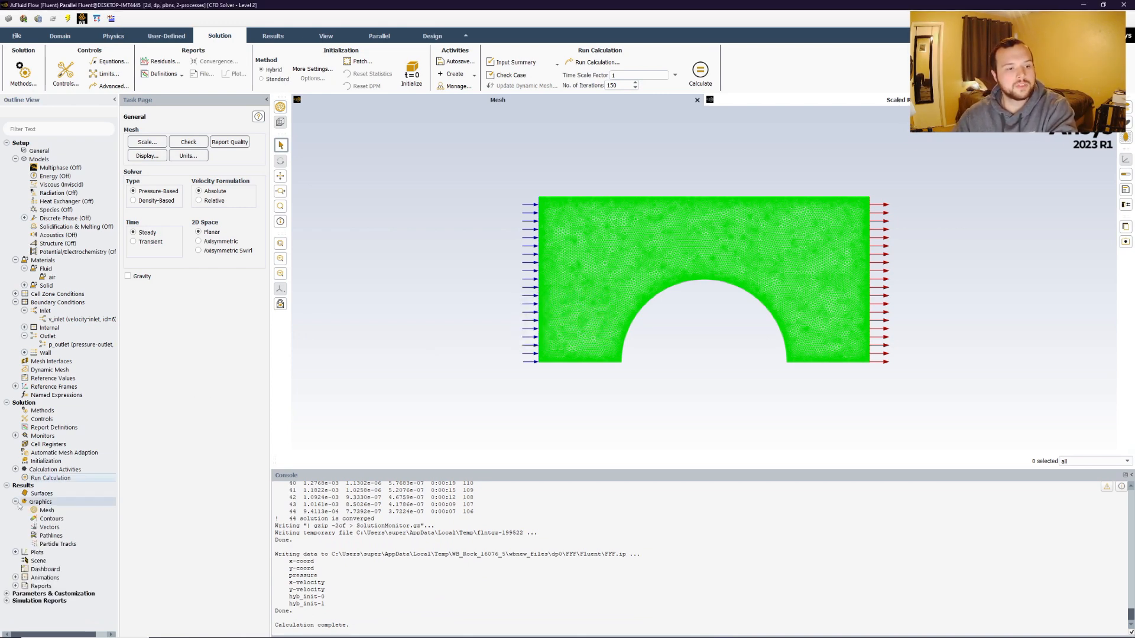
{"action": "right_click", "coordinate": [51, 520]}
{"action": "left_click", "coordinate": [68, 523]}
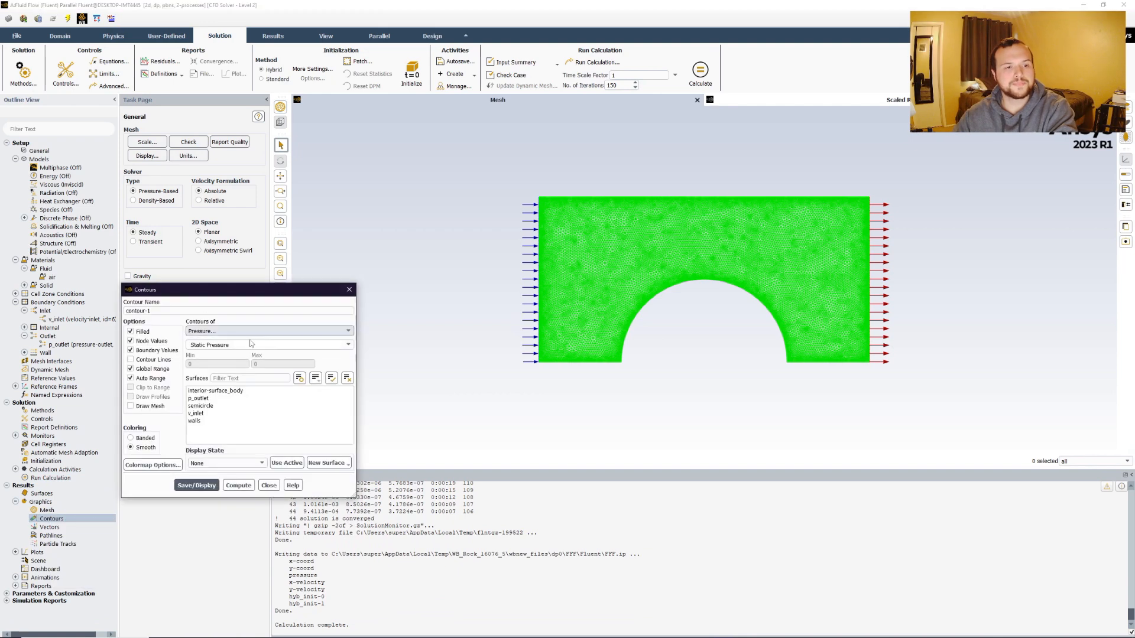
{"action": "left_click", "coordinate": [346, 331]}
{"action": "left_click", "coordinate": [347, 331]}
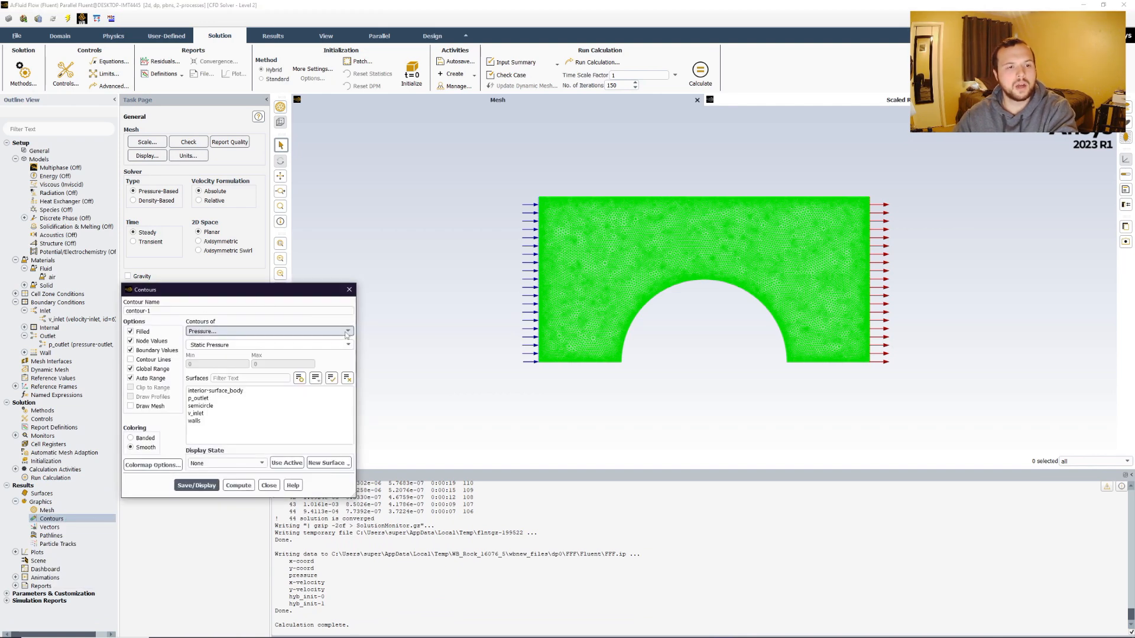
{"action": "left_click", "coordinate": [213, 331]}
{"action": "left_click", "coordinate": [204, 354]}
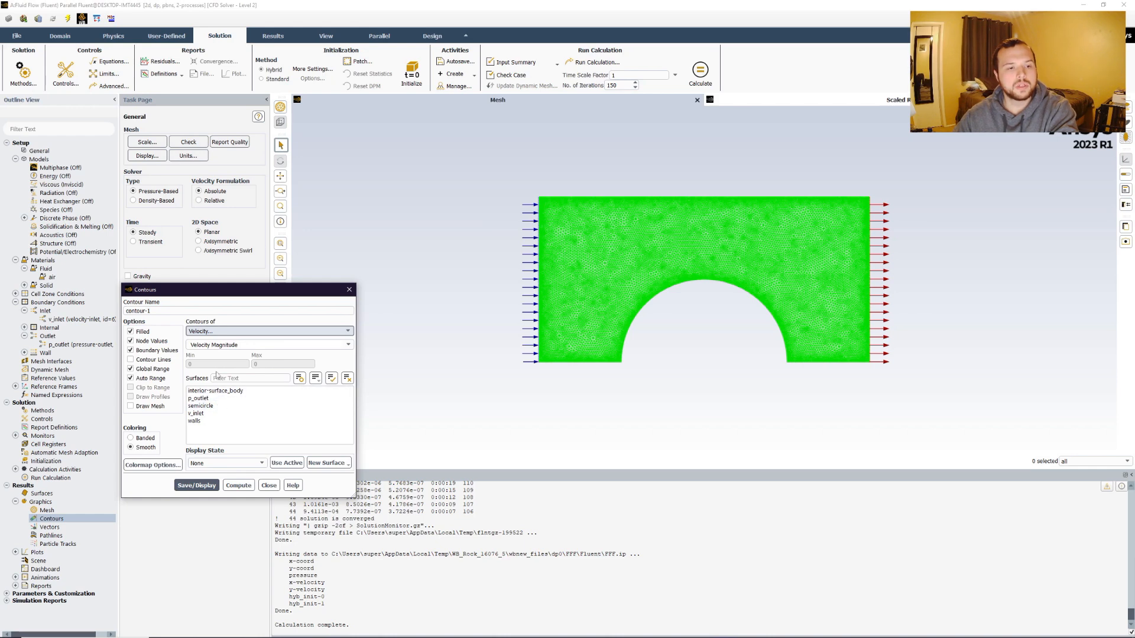
{"action": "left_click", "coordinate": [197, 485]}
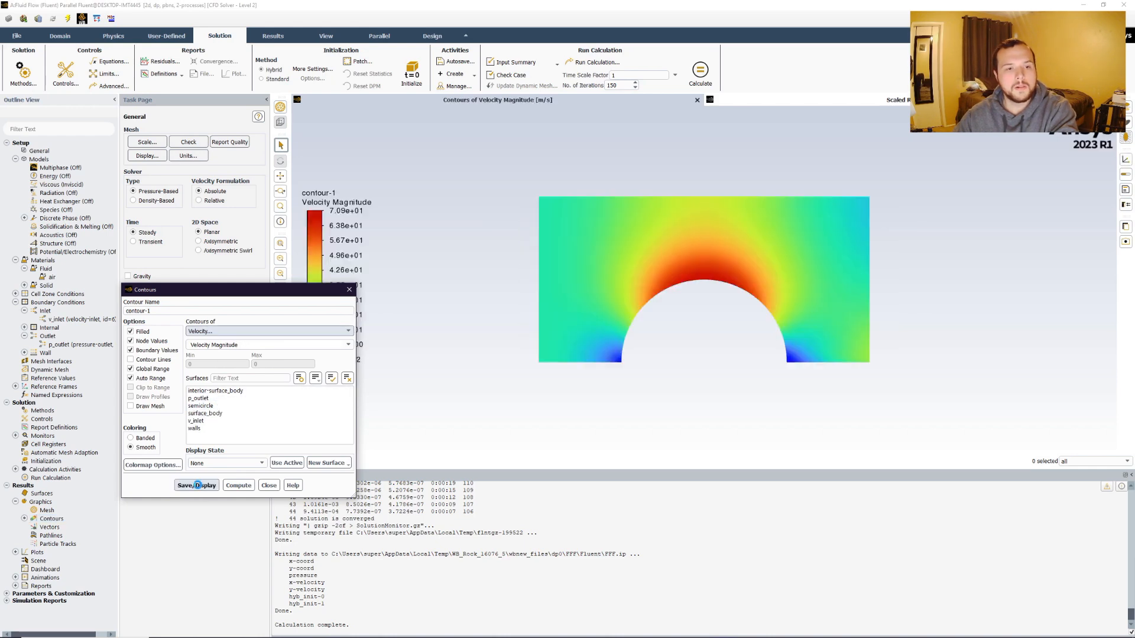
{"action": "scroll", "coordinate": [672, 289], "scroll_direction": "up", "scroll_amount": 3}
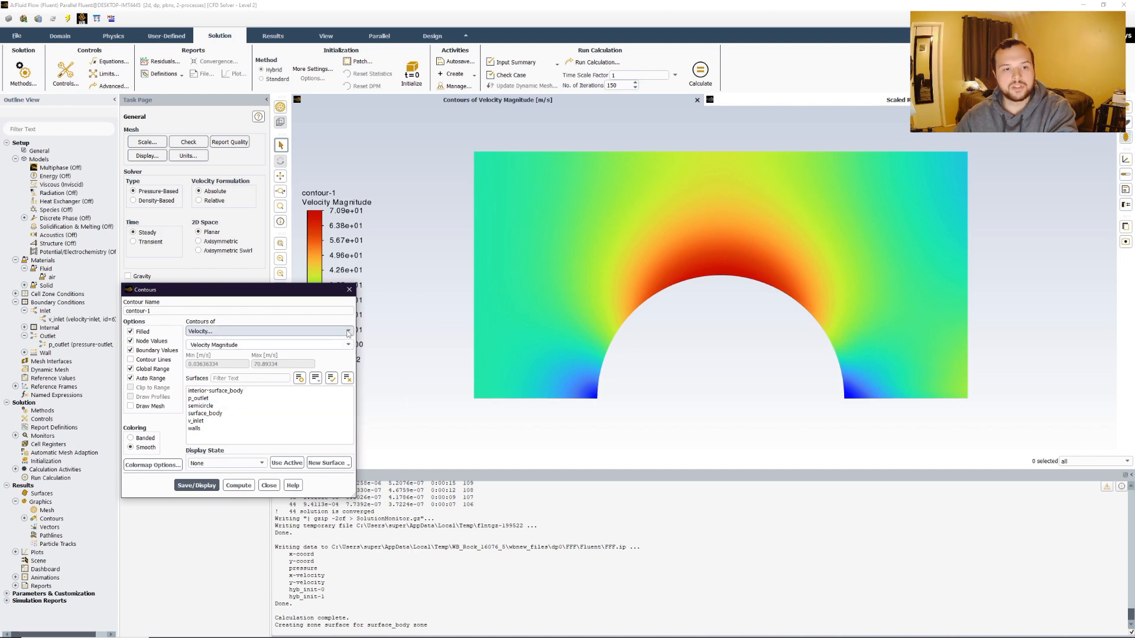
{"action": "left_click", "coordinate": [217, 331]}
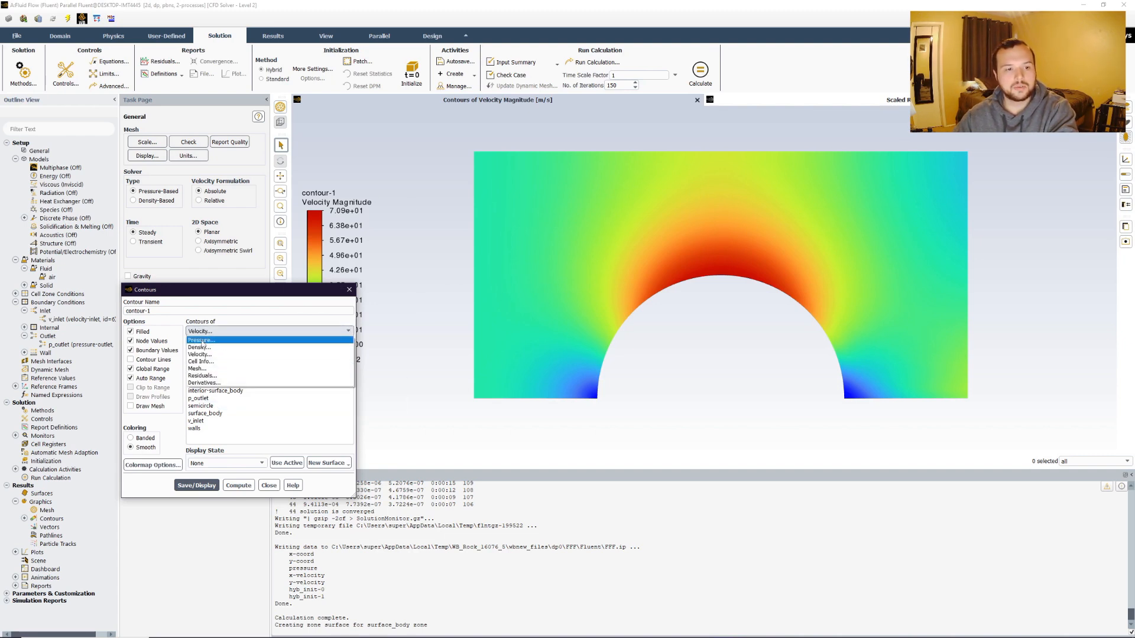
{"action": "left_click", "coordinate": [232, 317]}
{"action": "left_click", "coordinate": [269, 485]}
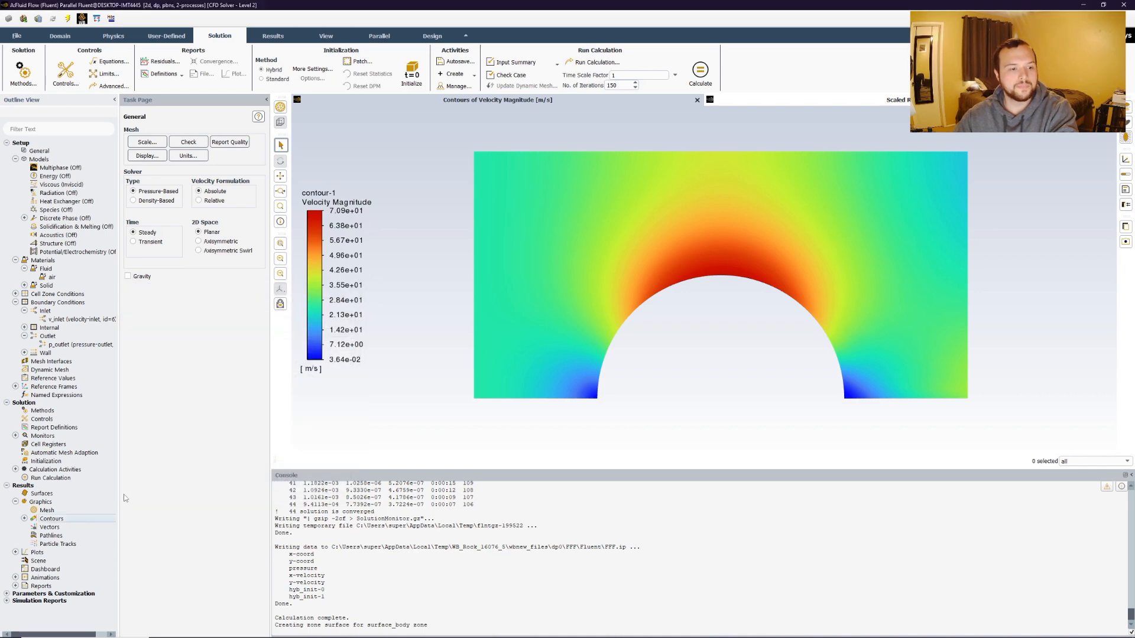
Create a second contour plot showing dynamic pressure and display it.
{"action": "right_click", "coordinate": [47, 520]}
{"action": "left_click", "coordinate": [65, 526]}
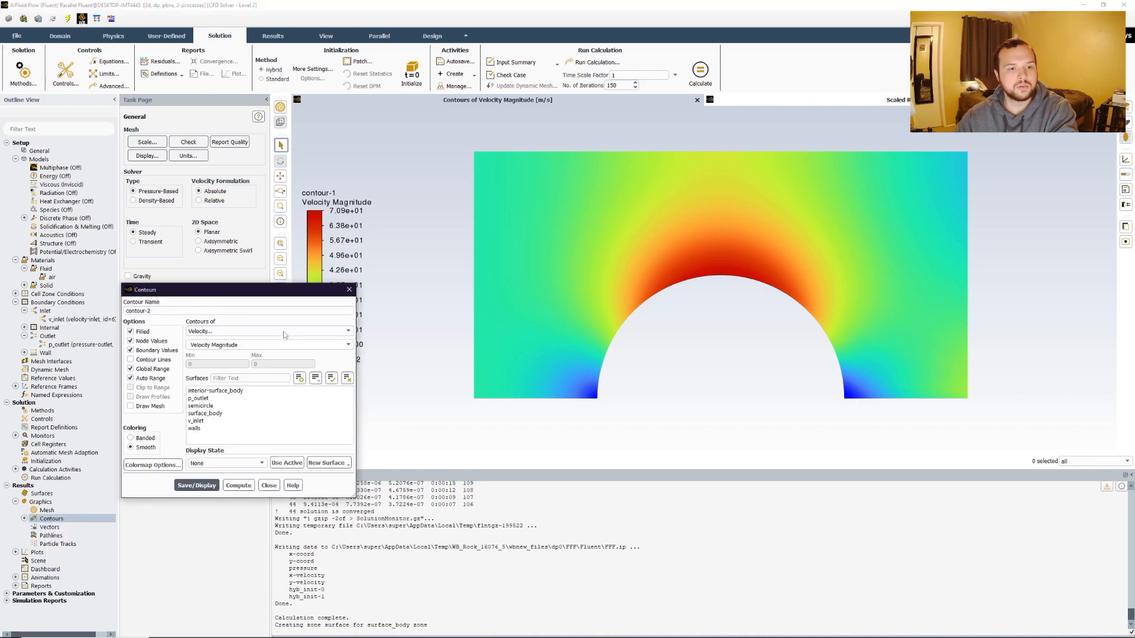
{"action": "left_click", "coordinate": [260, 331]}
{"action": "left_click", "coordinate": [263, 340]}
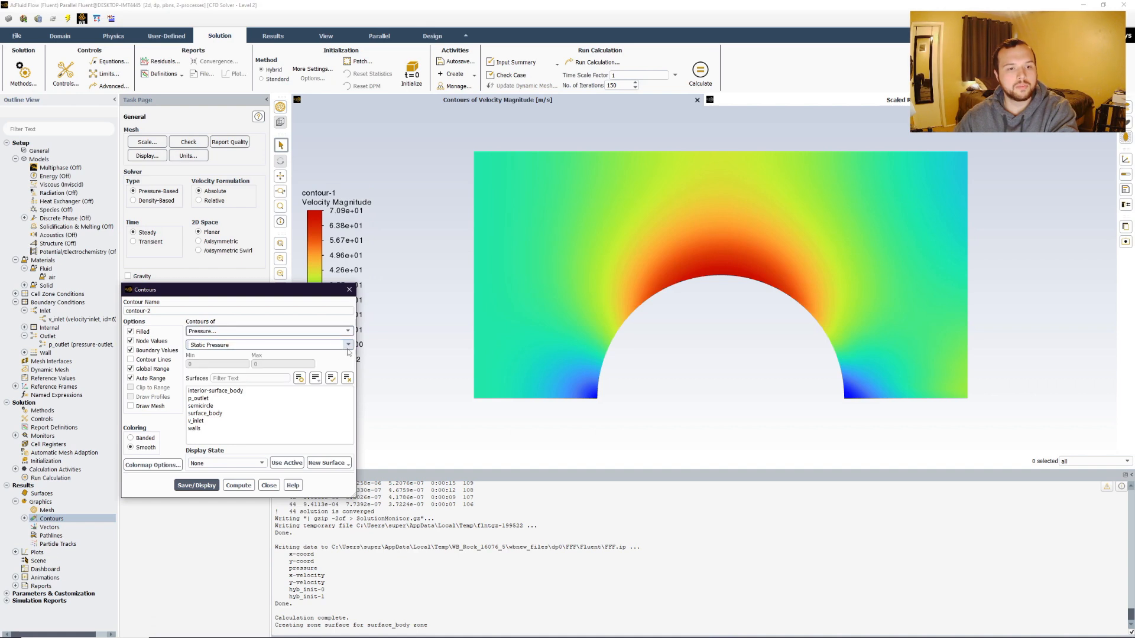
{"action": "left_click", "coordinate": [342, 345]}
{"action": "left_click", "coordinate": [253, 368]}
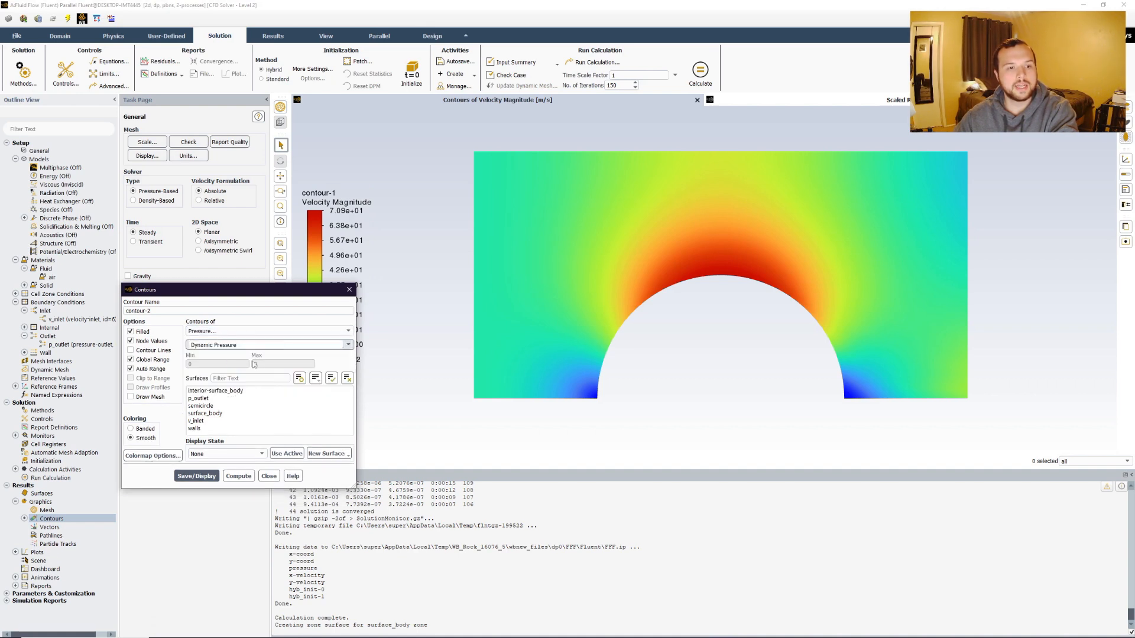
{"action": "left_click", "coordinate": [196, 476]}
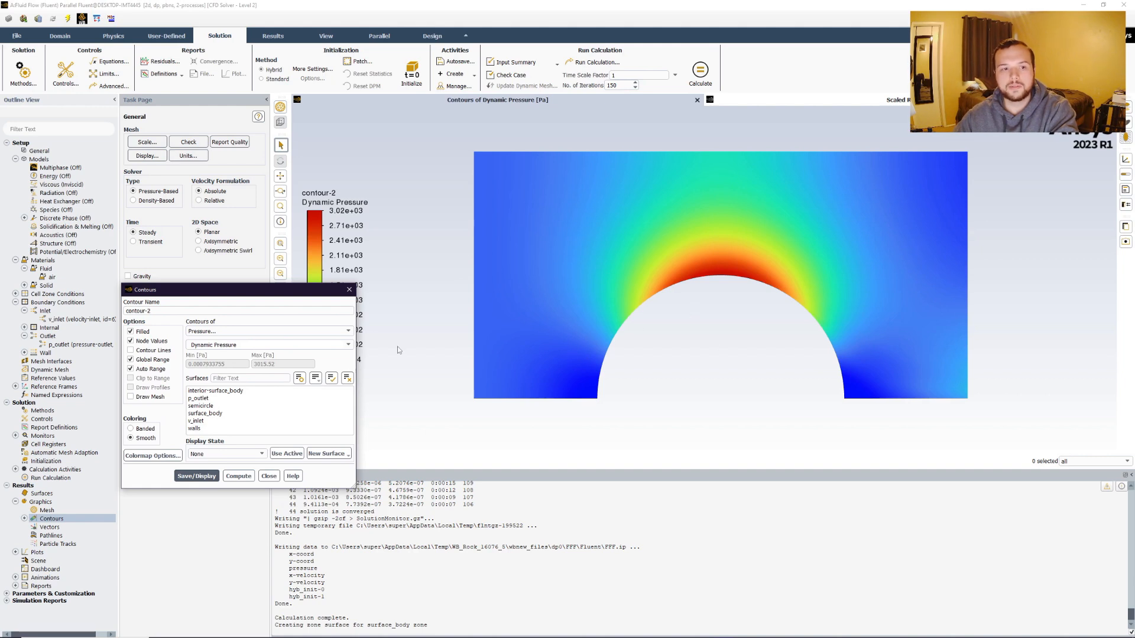
Switch the second contour to static pressure and display it.
{"action": "left_click", "coordinate": [348, 345]}
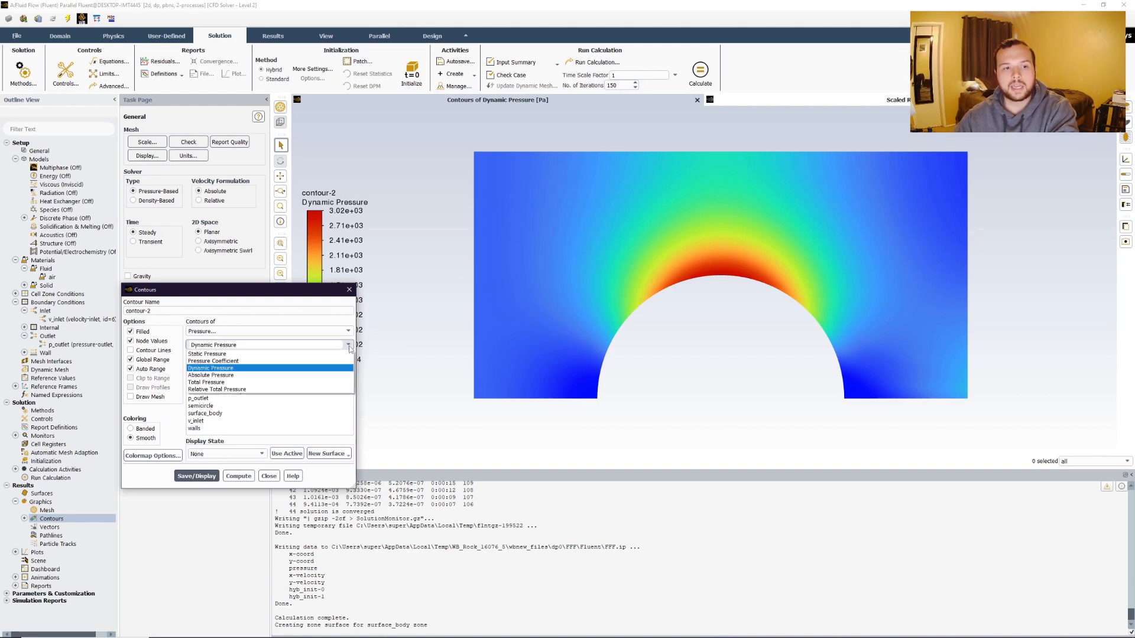
{"action": "left_click", "coordinate": [216, 354]}
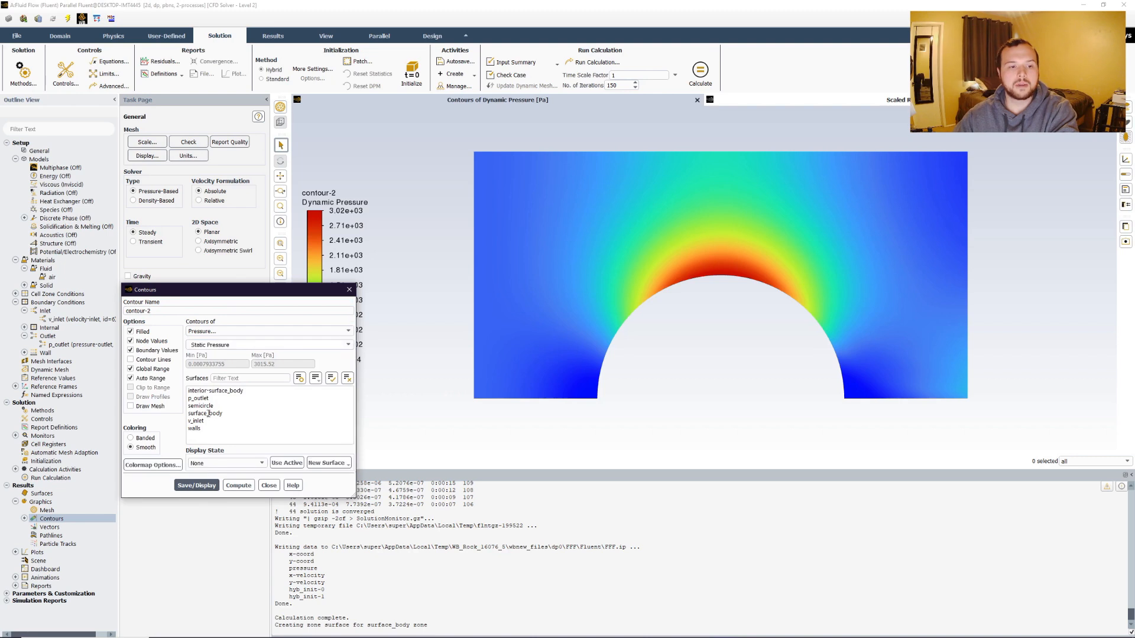
{"action": "left_click", "coordinate": [195, 486]}
Switch the second contour to total pressure, display it and close the contour dialog.
{"action": "left_click", "coordinate": [255, 345]}
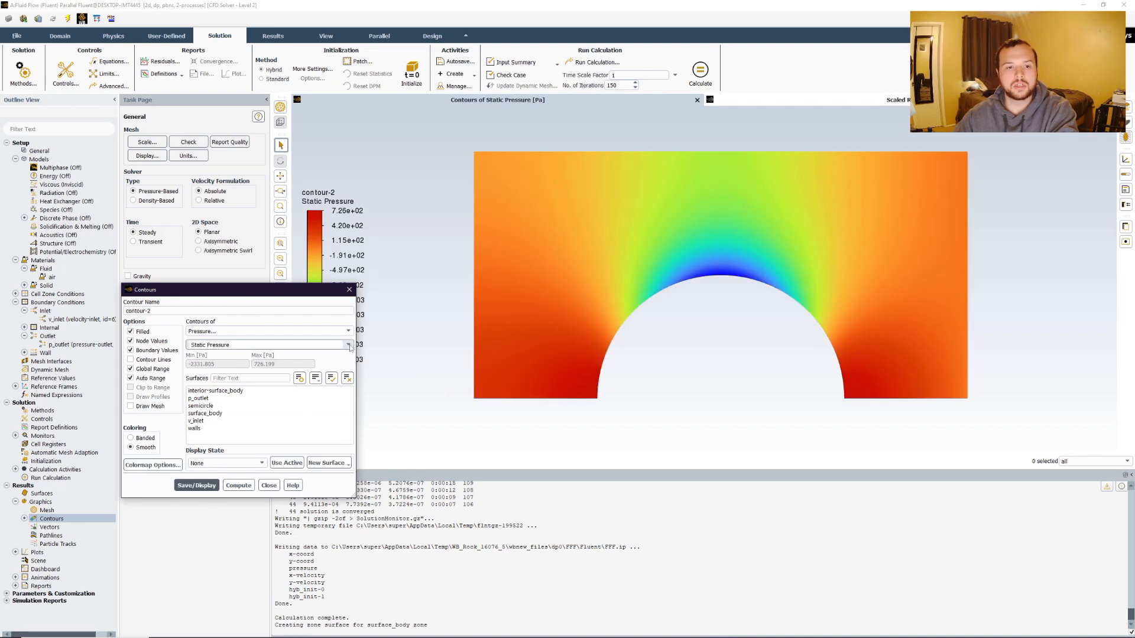
{"action": "left_click", "coordinate": [213, 382]}
{"action": "left_click", "coordinate": [196, 486]}
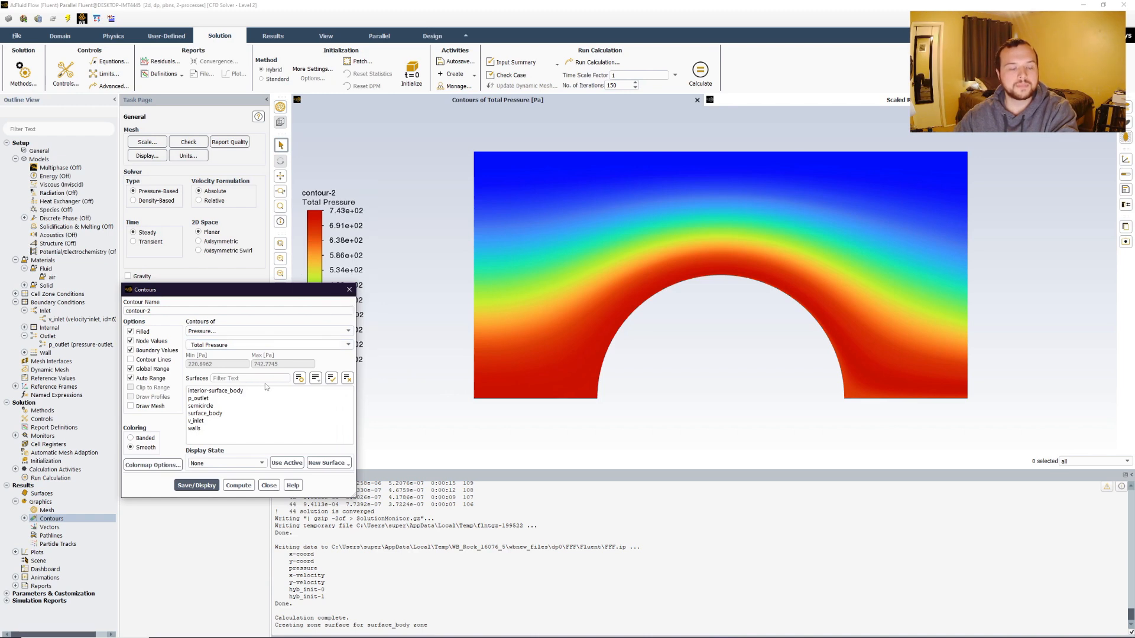
{"action": "left_click", "coordinate": [349, 291]}
Create a new XY plot of velocity magnitude along the semicircle surface and plot it.
{"action": "left_click", "coordinate": [16, 551]}
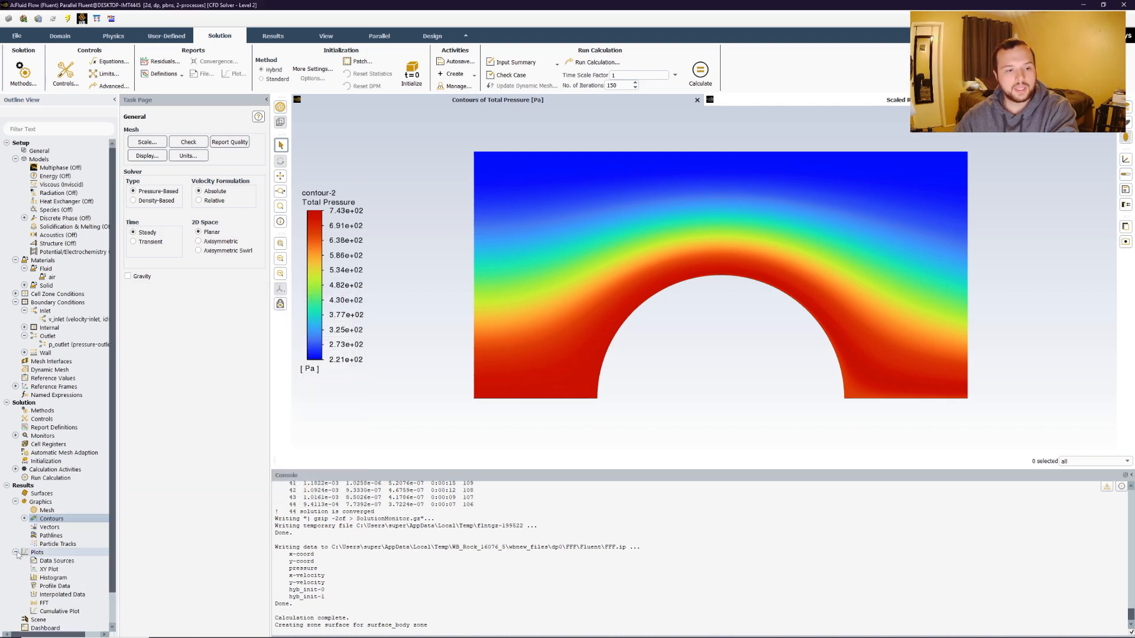
{"action": "right_click", "coordinate": [55, 569]}
{"action": "left_click", "coordinate": [84, 571]}
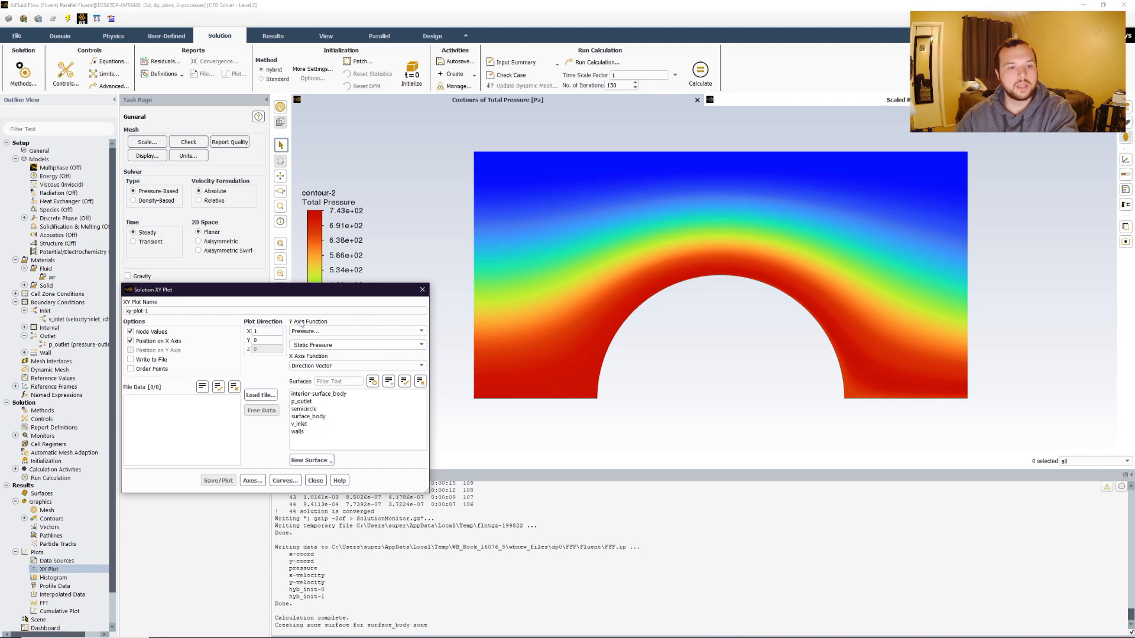
{"action": "left_click", "coordinate": [406, 332]}
{"action": "left_click", "coordinate": [309, 354]}
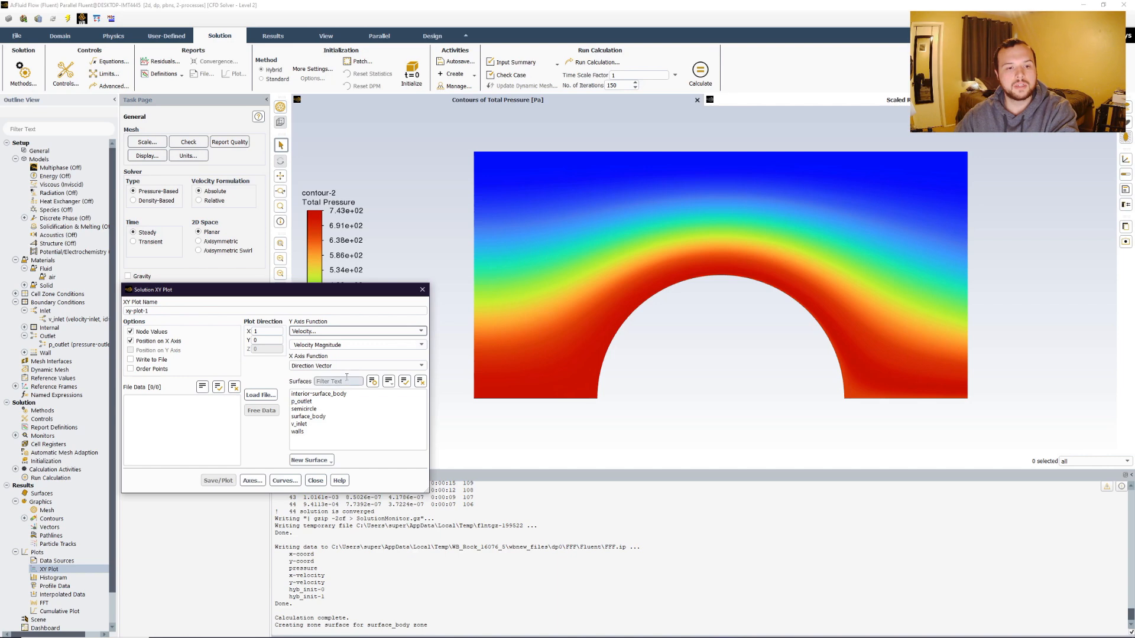
{"action": "left_click", "coordinate": [311, 409]}
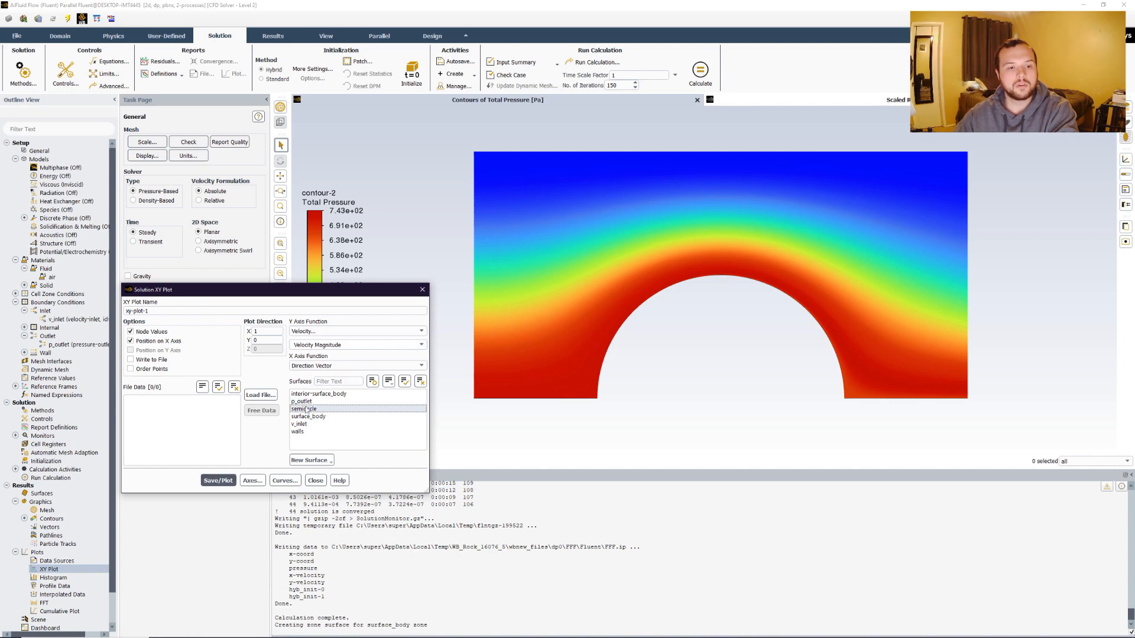
{"action": "left_click", "coordinate": [225, 481]}
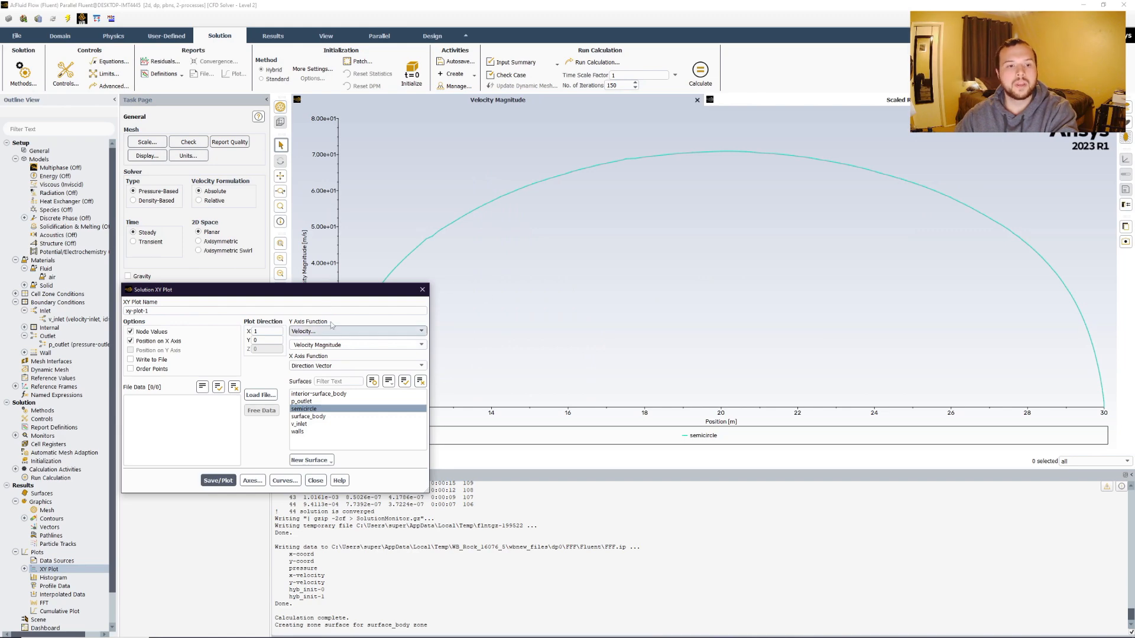
Examine the velocity magnitude curve along the semicircle and close the XY plot dialog.
{"action": "left_click_drag", "start_coordinate": [331, 289], "coordinate": [257, 446]}
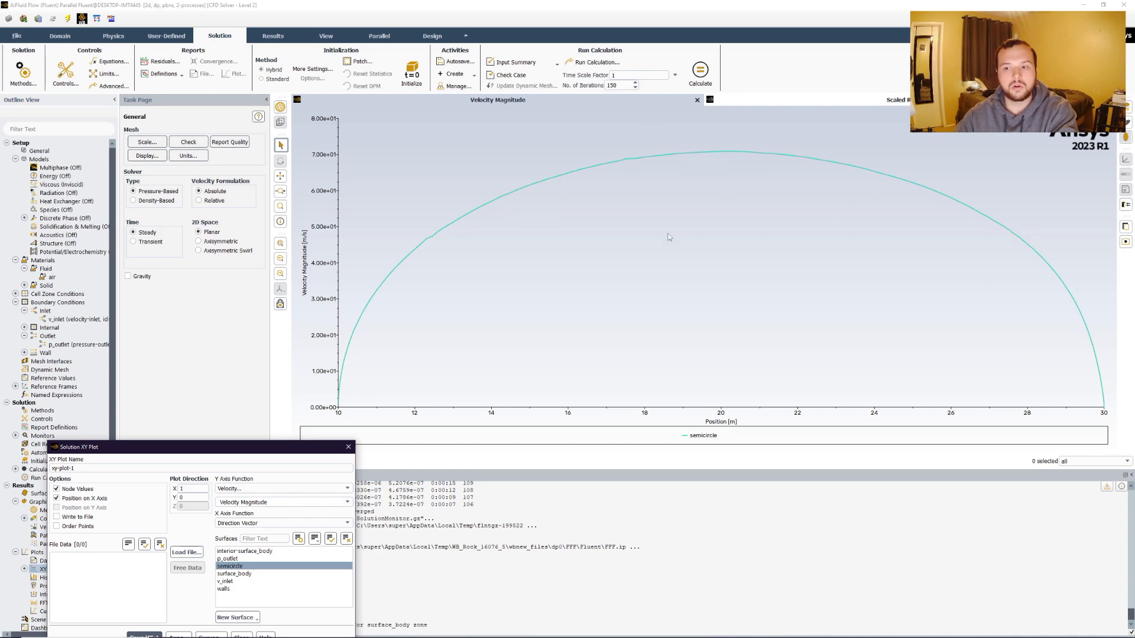
{"action": "left_click_drag", "start_coordinate": [221, 453], "coordinate": [265, 295]}
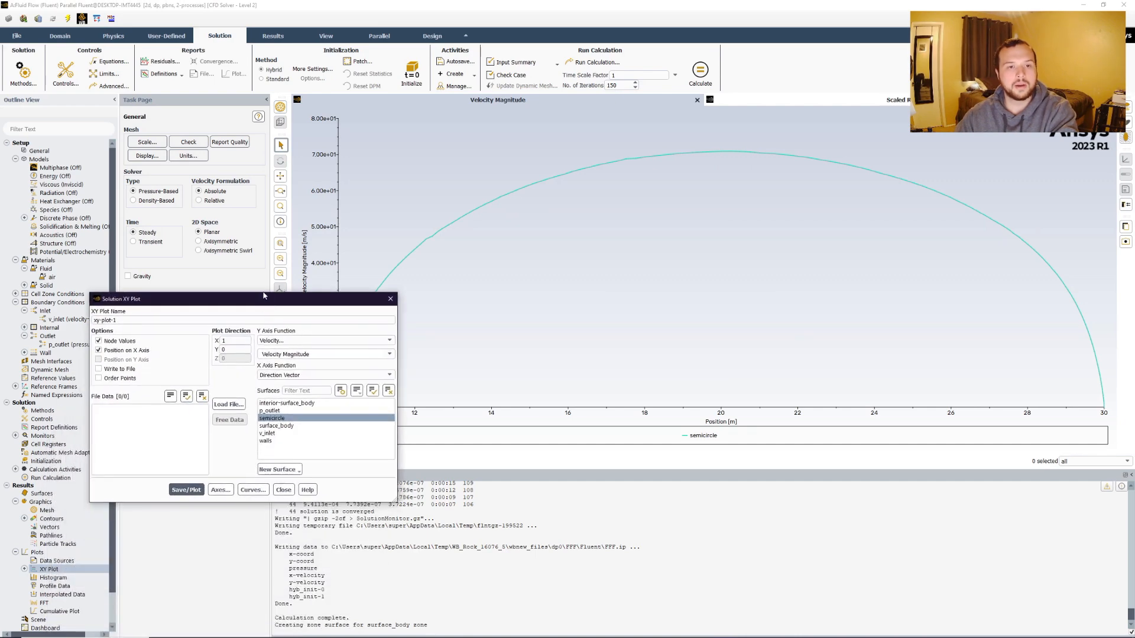
{"action": "left_click_drag", "start_coordinate": [352, 298], "coordinate": [323, 407]}
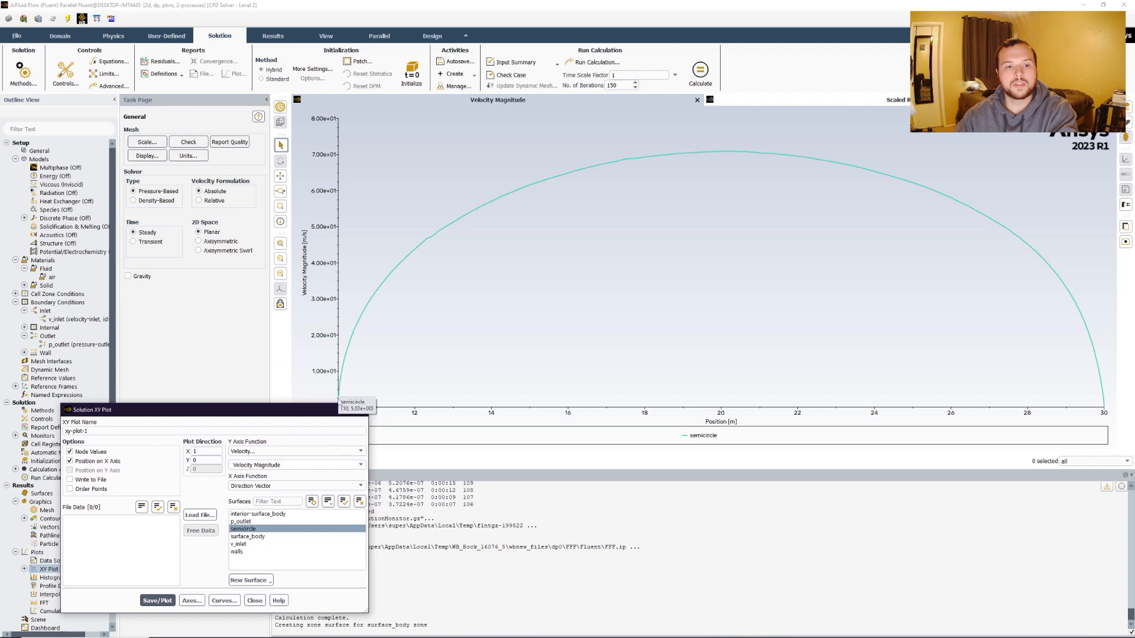
{"action": "mouse_move", "coordinate": [343, 400]}
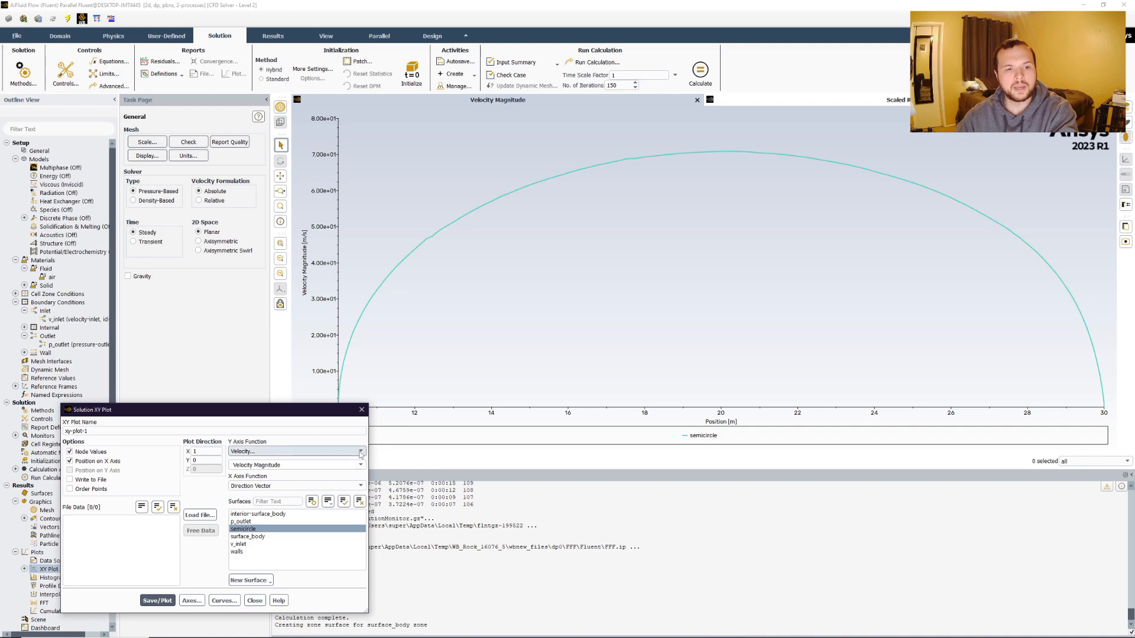
{"action": "left_click_drag", "start_coordinate": [195, 409], "coordinate": [171, 273]}
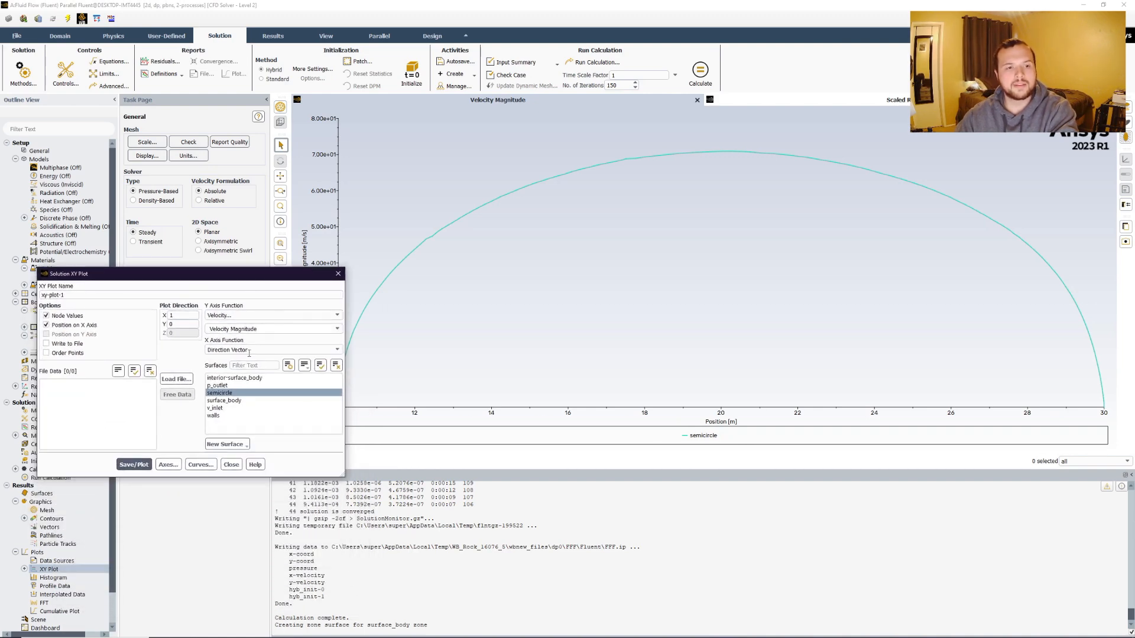
{"action": "left_click", "coordinate": [200, 464]}
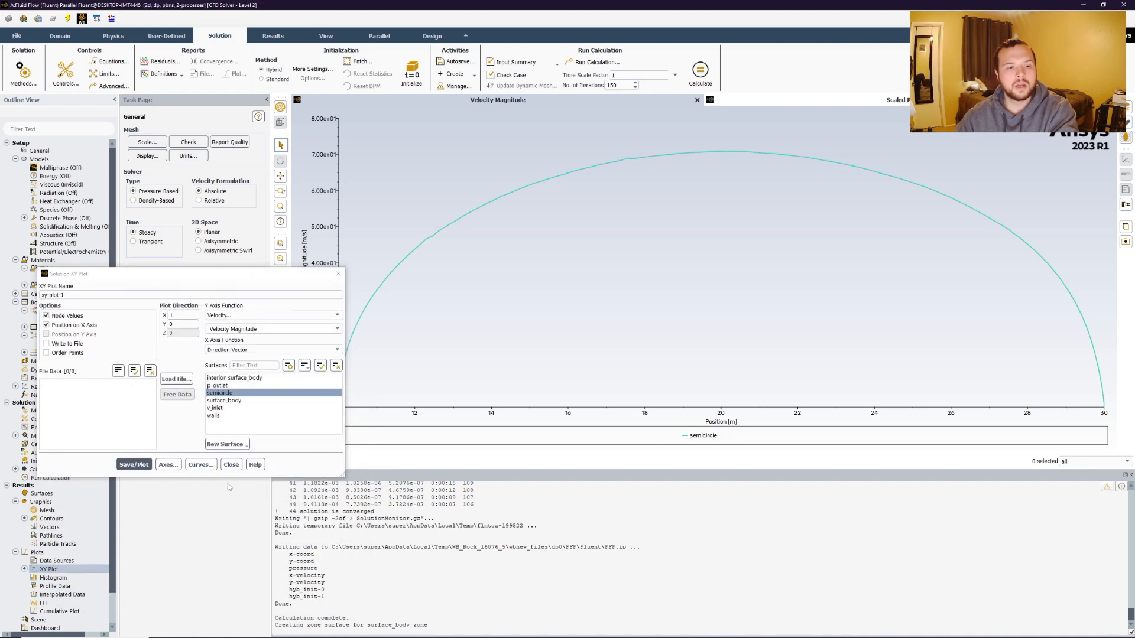
{"action": "left_click", "coordinate": [231, 465]}
Create a second XY plot of pressure coefficient along the semicircle surface and plot it.
{"action": "right_click", "coordinate": [45, 569]}
{"action": "left_click", "coordinate": [69, 504]}
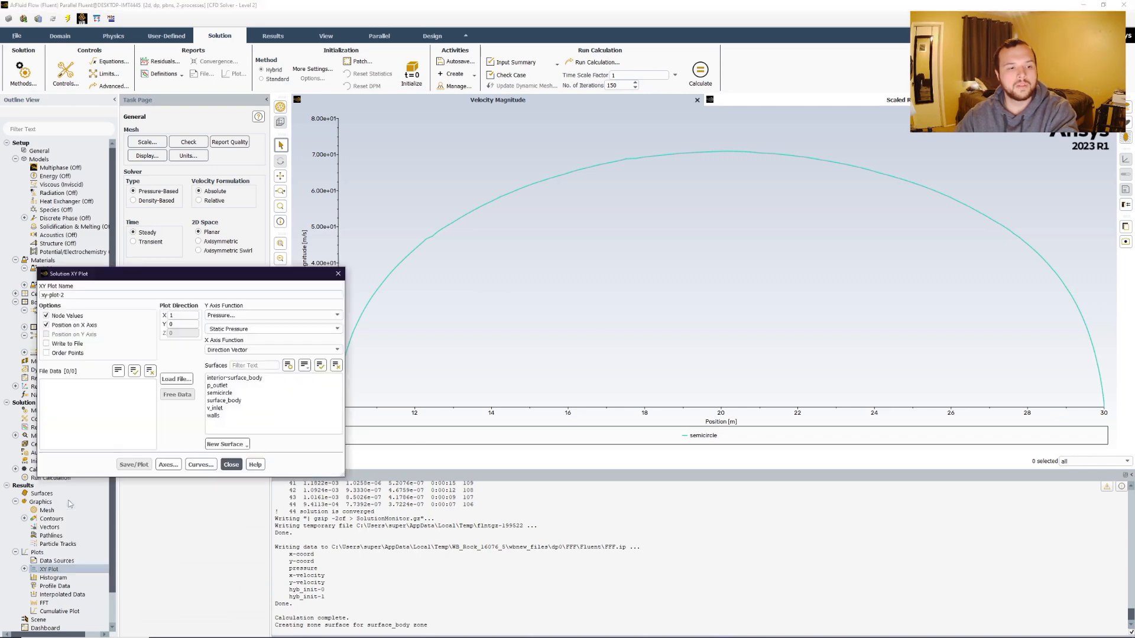
{"action": "left_click", "coordinate": [265, 329]}
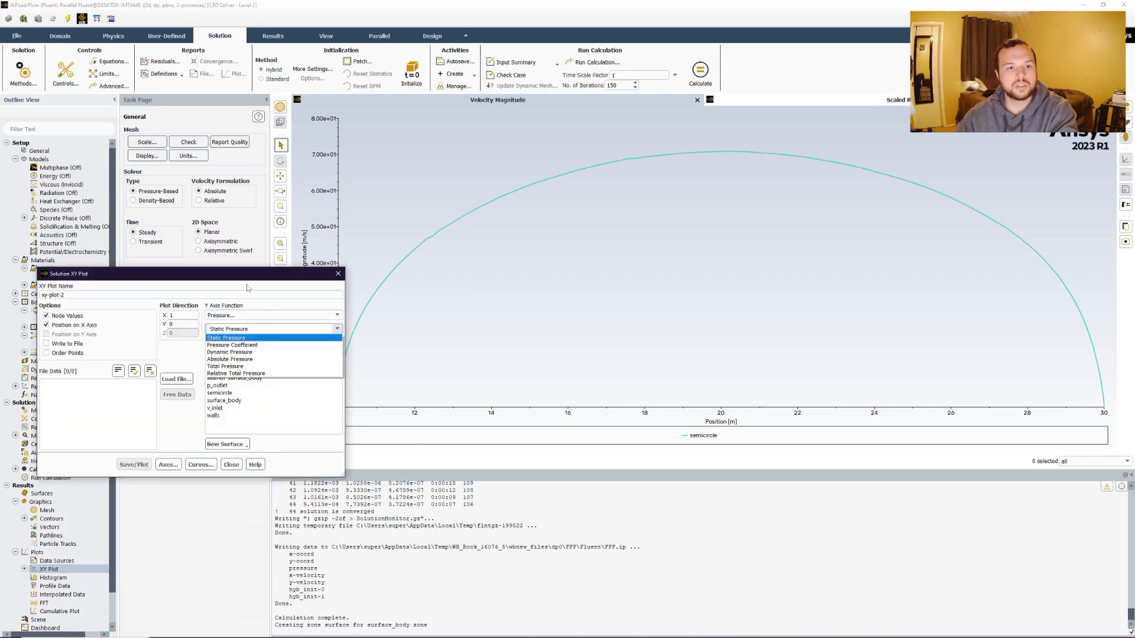
{"action": "left_click", "coordinate": [233, 345]}
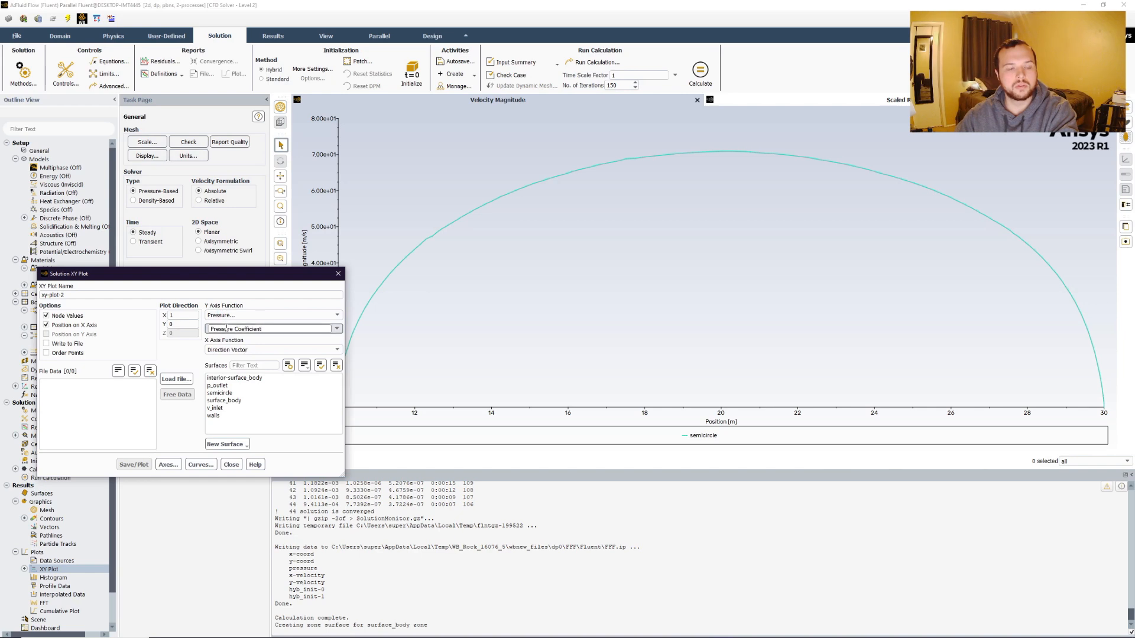
{"action": "left_click", "coordinate": [220, 393]}
{"action": "left_click", "coordinate": [133, 464]}
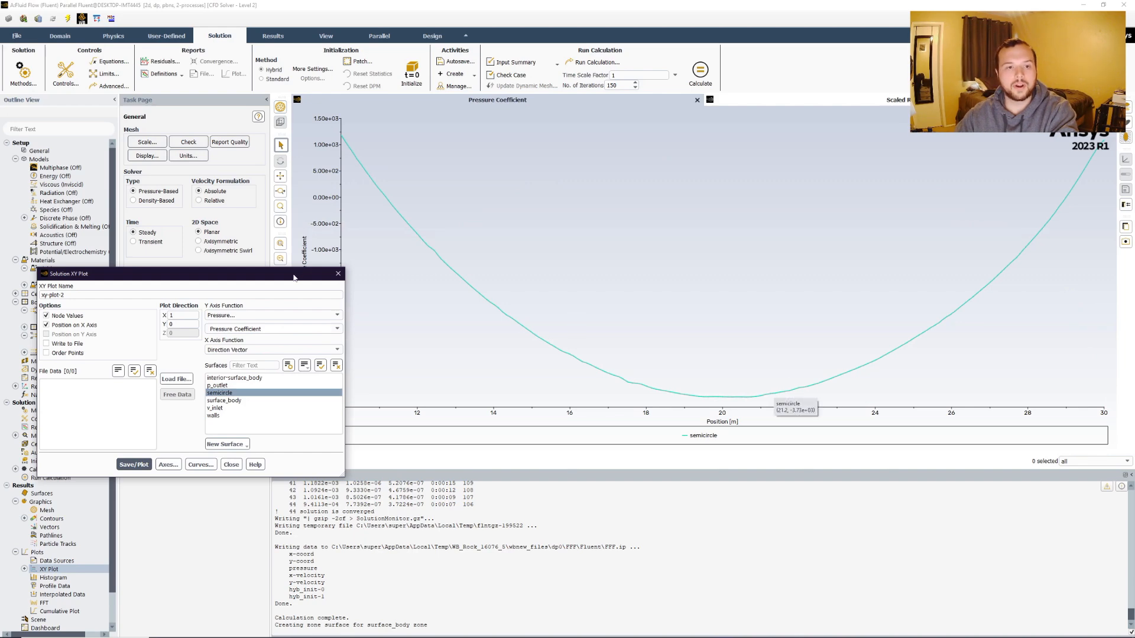
Examine the pressure coefficient curve along the semicircle and close the XY plot dialog.
{"action": "left_click_drag", "start_coordinate": [294, 277], "coordinate": [297, 446]}
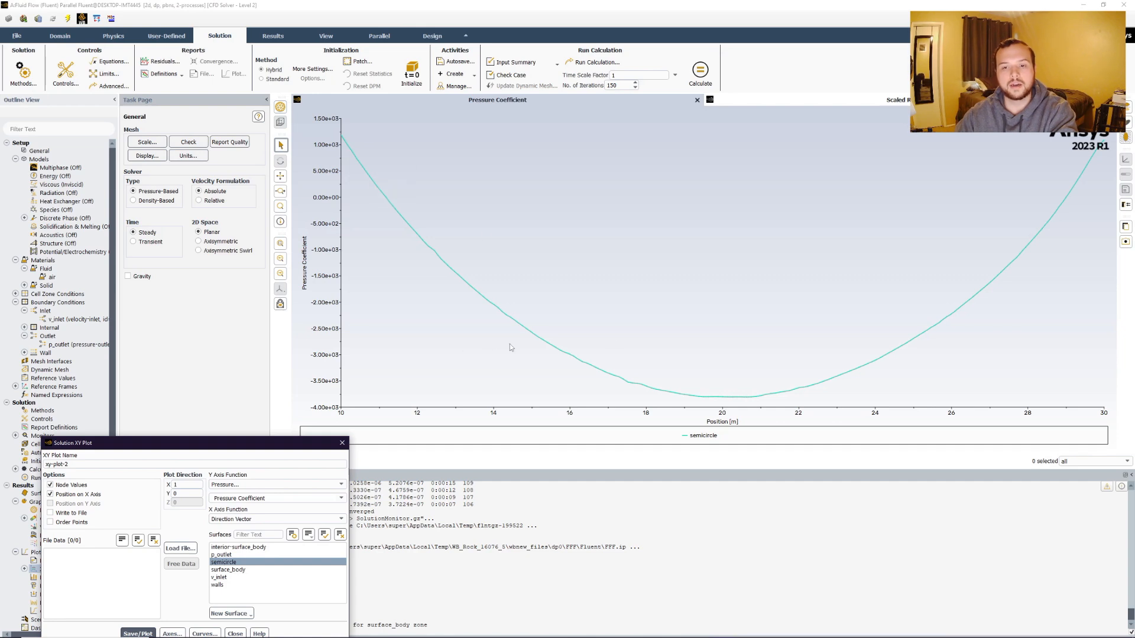
{"action": "mouse_move", "coordinate": [429, 237]}
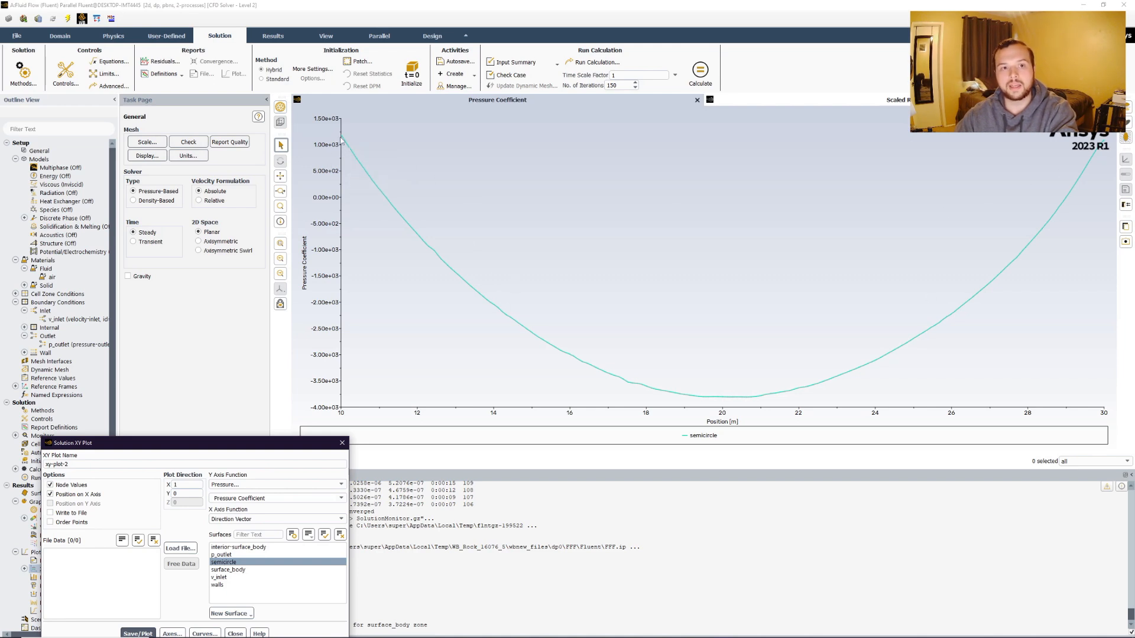
{"action": "mouse_move", "coordinate": [342, 138]}
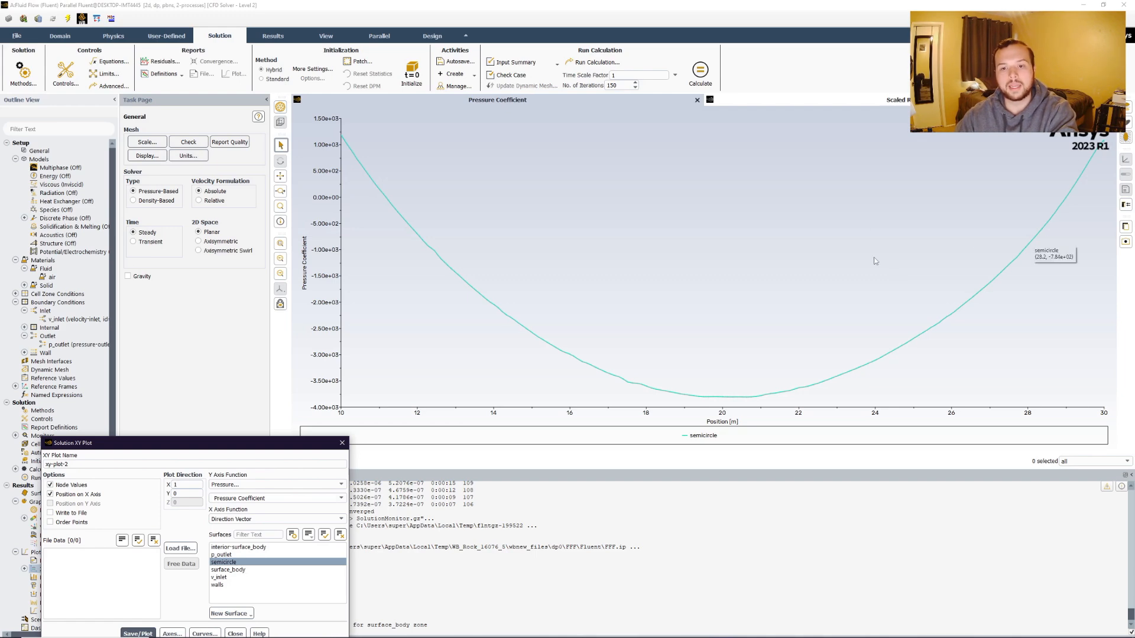
{"action": "left_click_drag", "start_coordinate": [176, 447], "coordinate": [203, 294]}
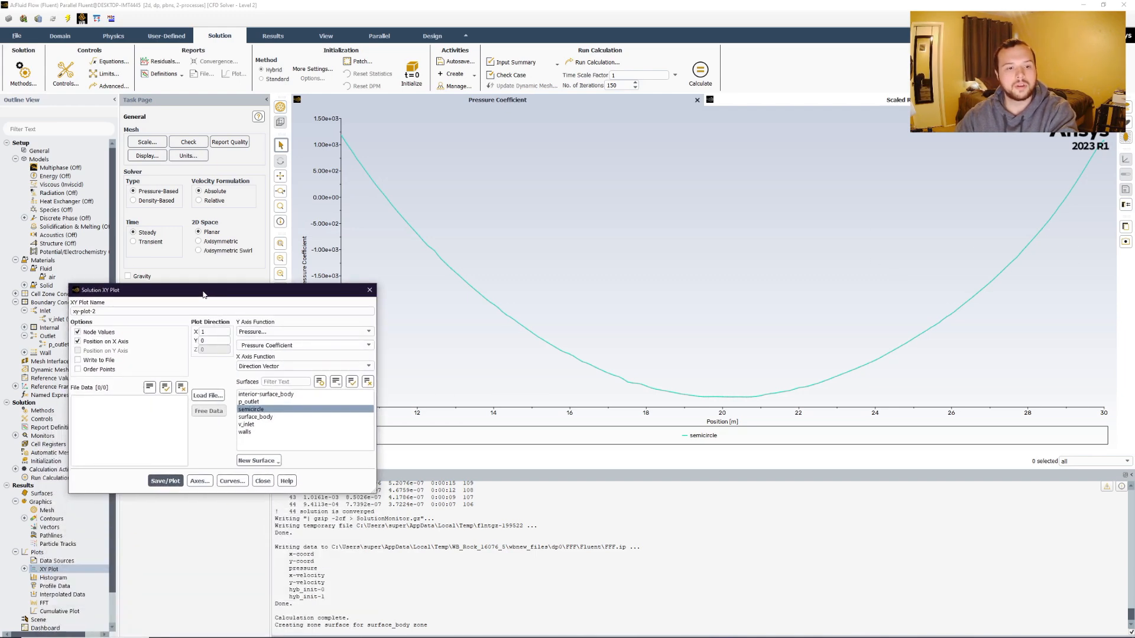
{"action": "left_click", "coordinate": [262, 481]}
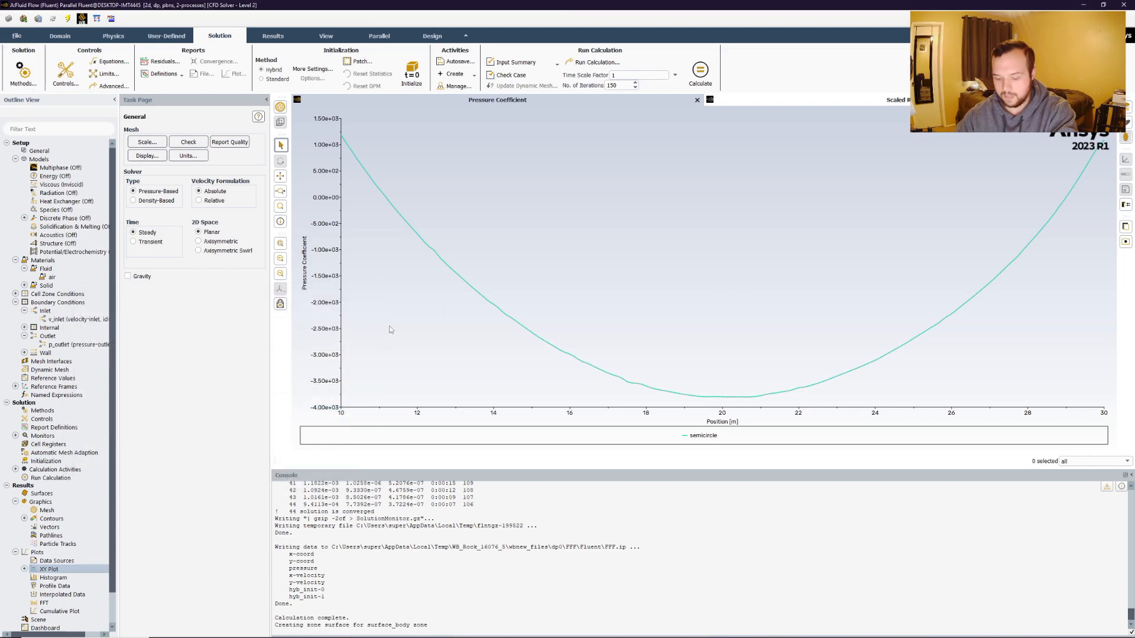
Open the Forces report, select the semicircle wall zone and print the forces along direction vector X 1.
{"action": "scroll", "coordinate": [65, 411], "scroll_direction": "down", "scroll_amount": 1}
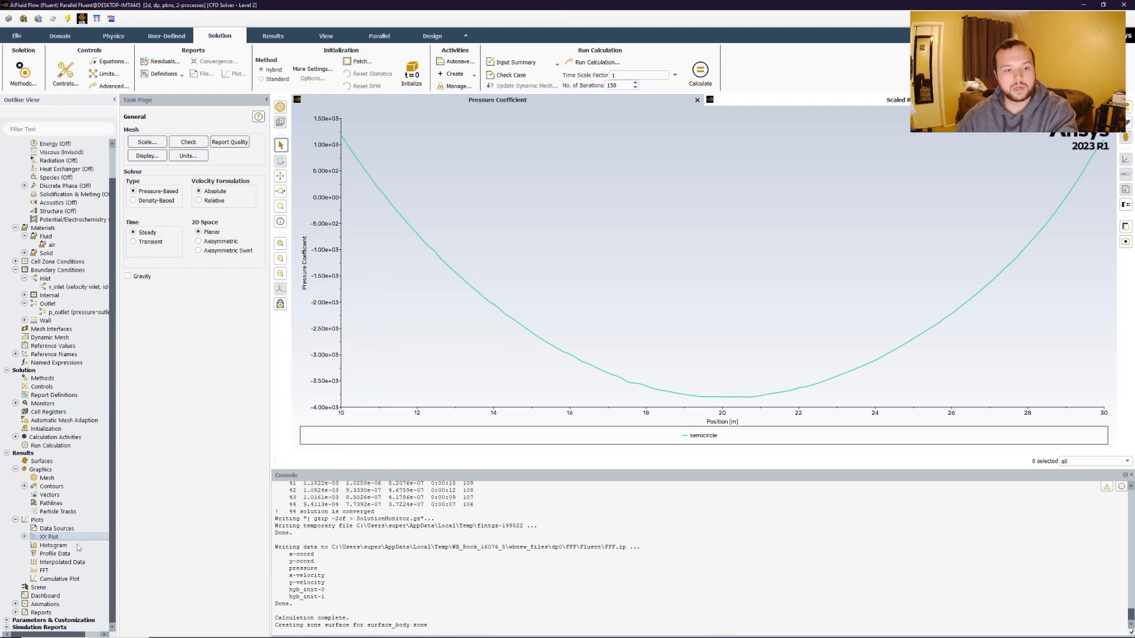
{"action": "left_click", "coordinate": [15, 612]}
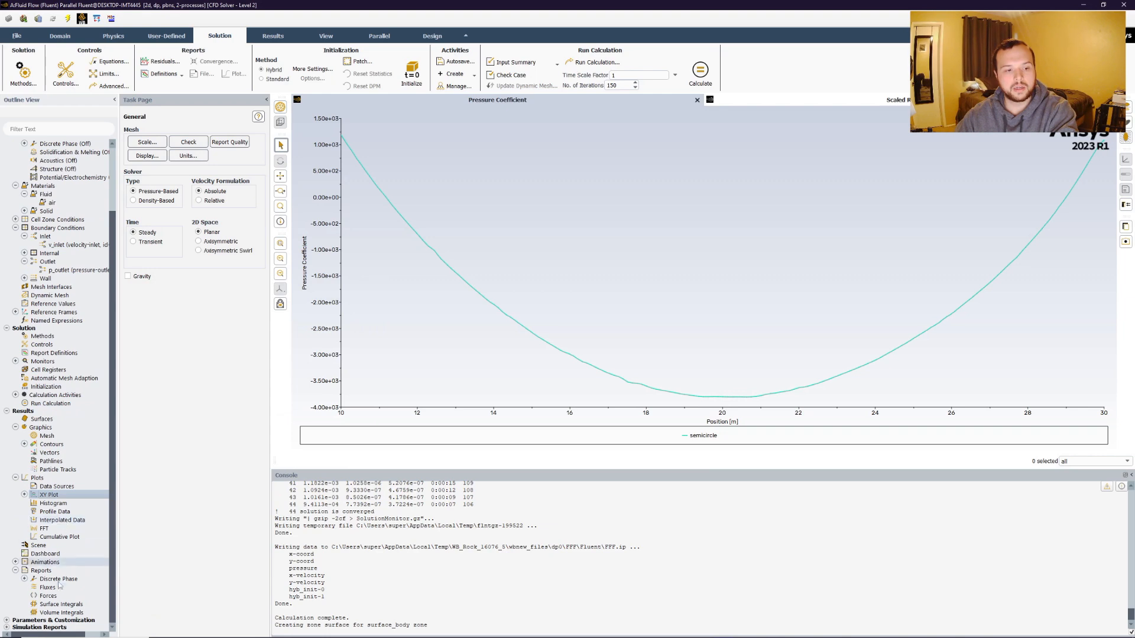
{"action": "left_click", "coordinate": [48, 597]}
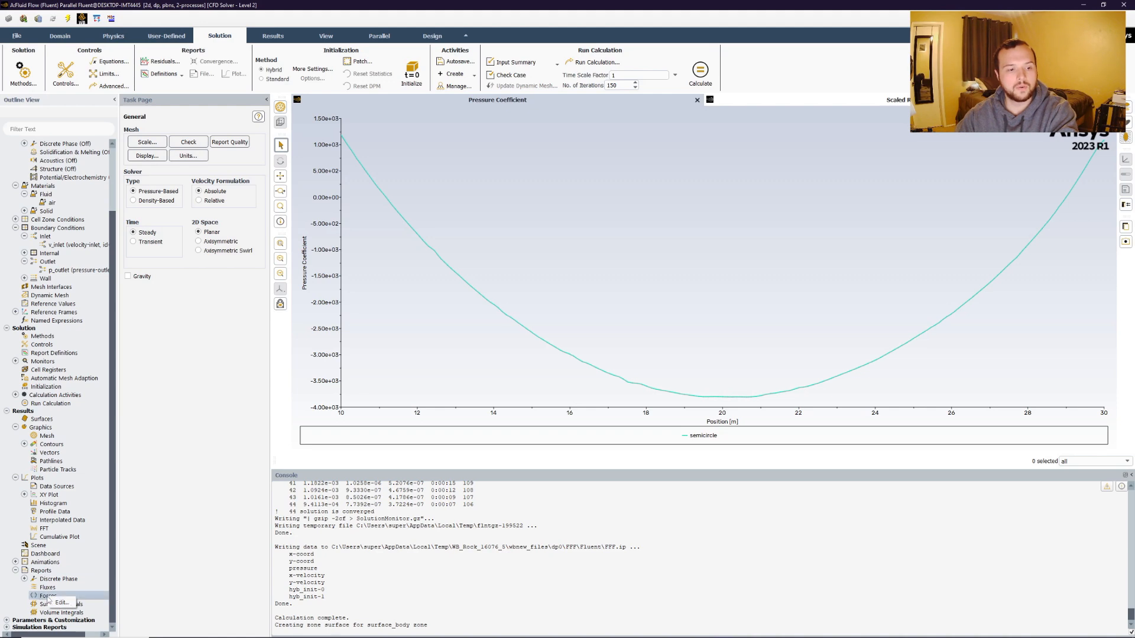
{"action": "double_click", "coordinate": [48, 595]}
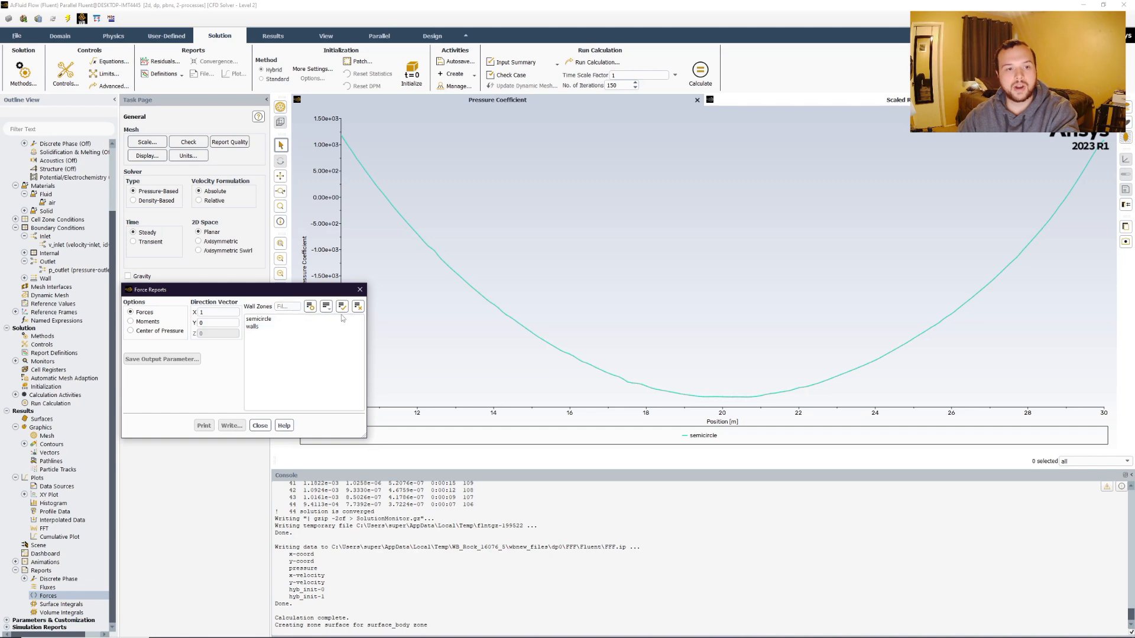
{"action": "left_click", "coordinate": [203, 324]}
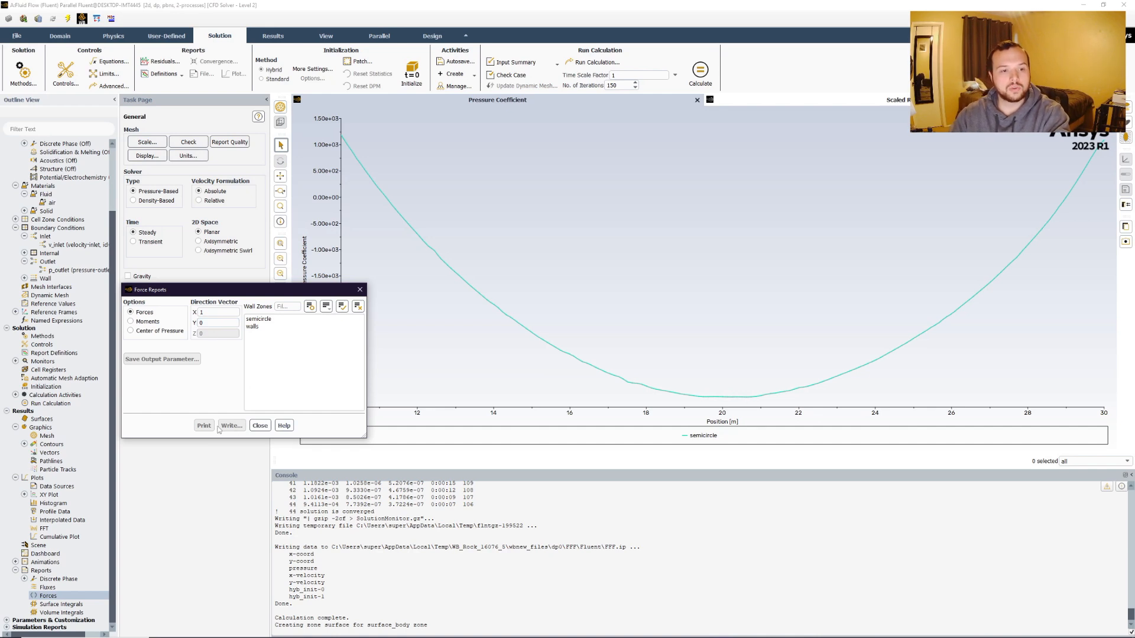
{"action": "left_click", "coordinate": [278, 320]}
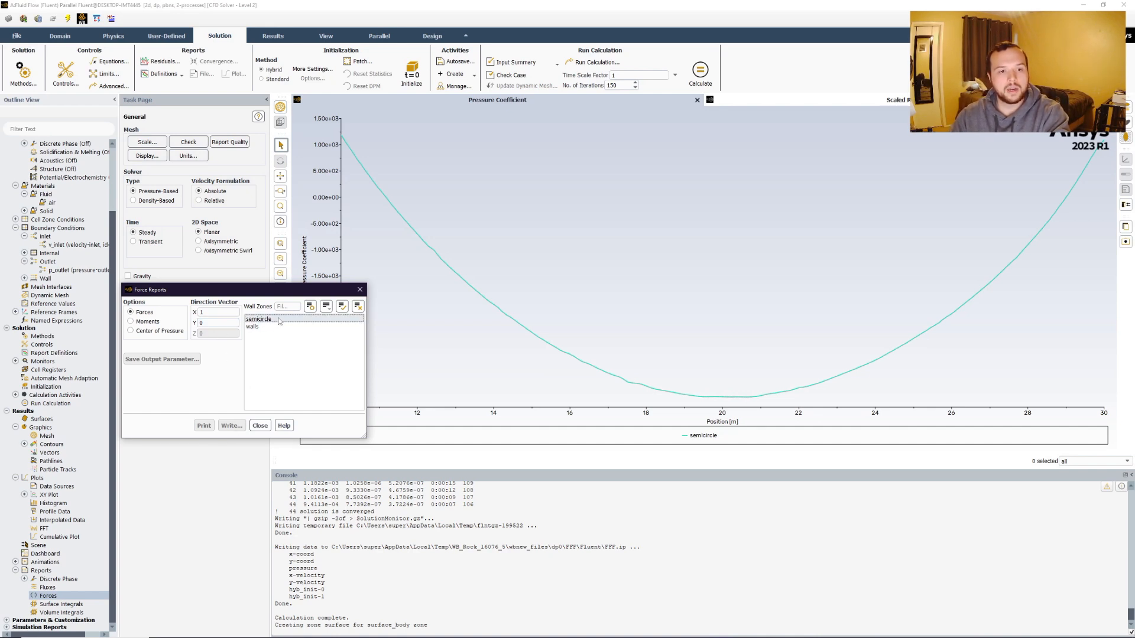
{"action": "left_click", "coordinate": [205, 426]}
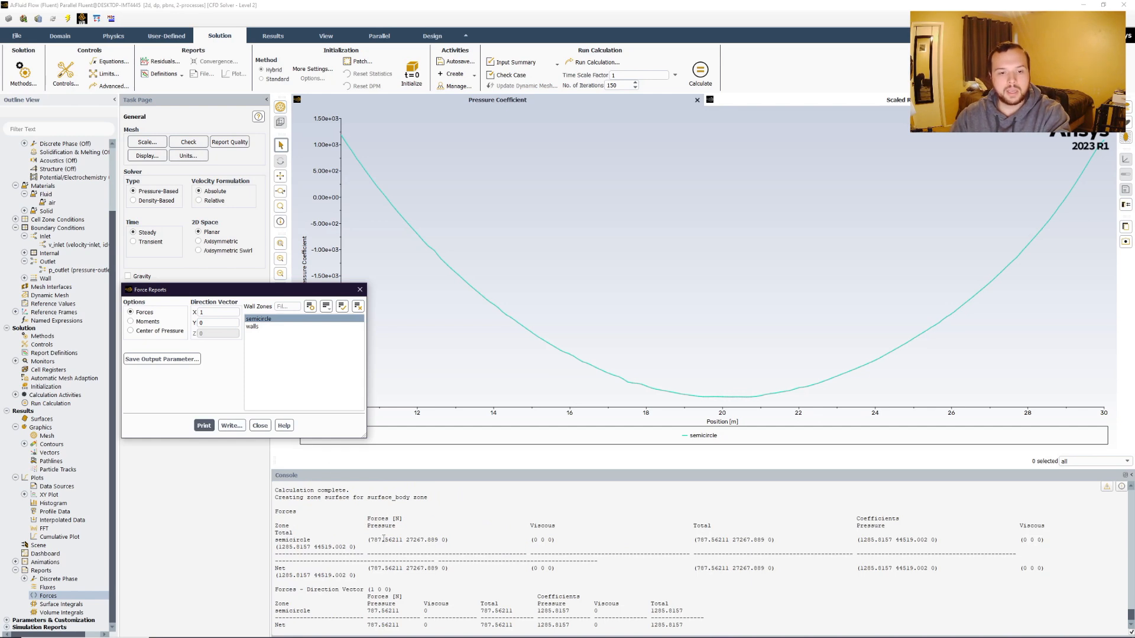
Examine the printed pressure, total and coefficient force values for the semicircle in the console.
{"action": "scroll", "coordinate": [485, 556], "scroll_direction": "down", "scroll_amount": 1}
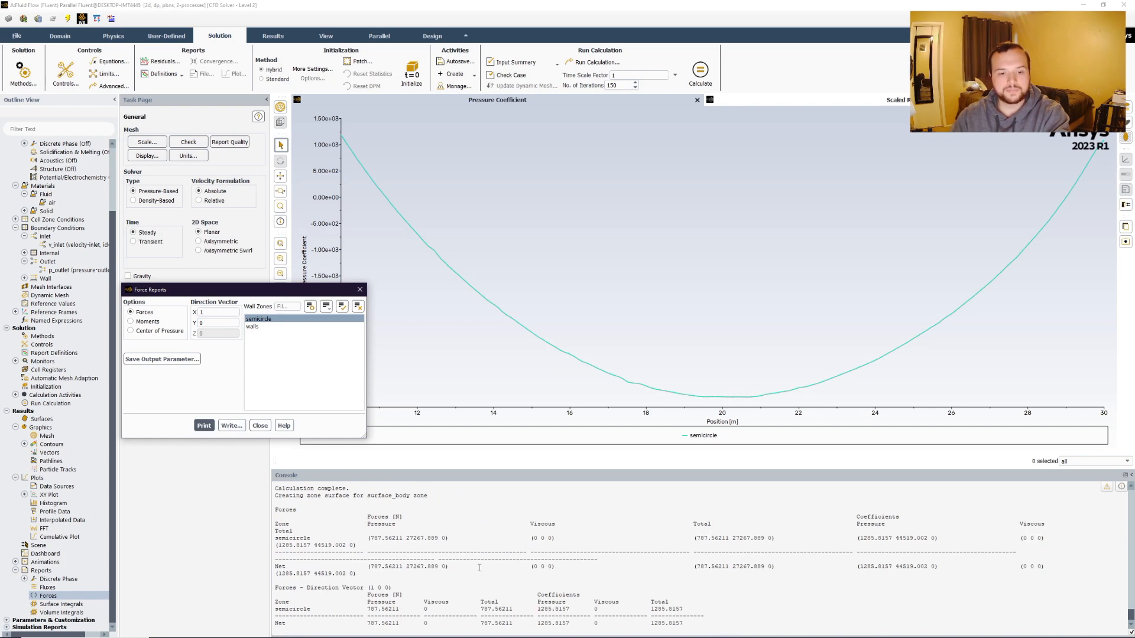
{"action": "left_click_drag", "start_coordinate": [367, 609], "coordinate": [403, 611]}
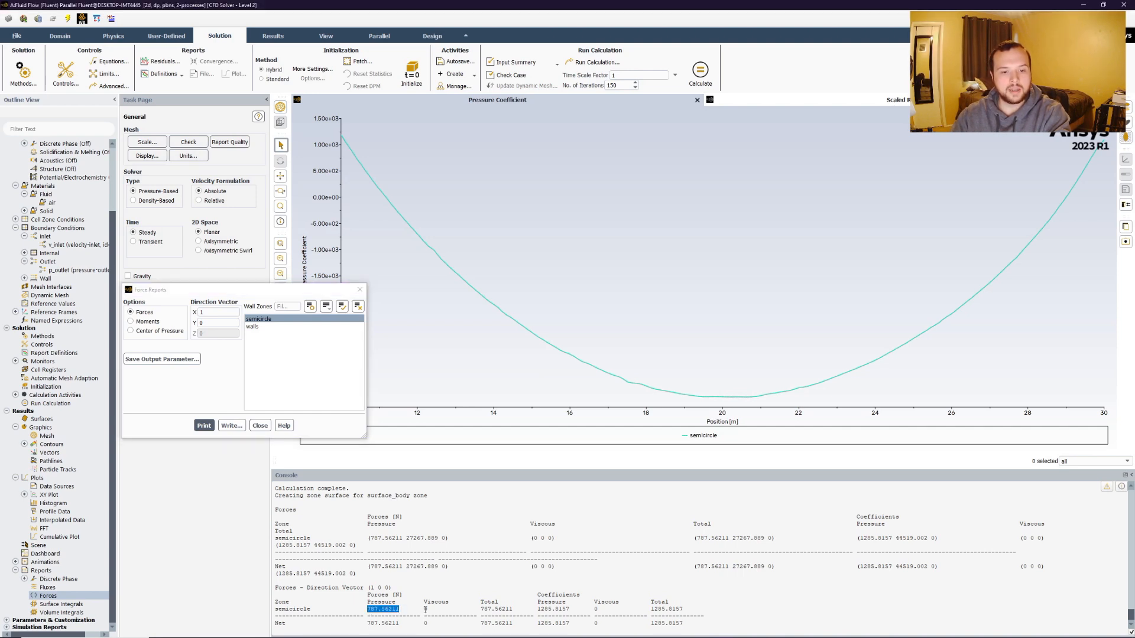
{"action": "left_click", "coordinate": [425, 609]}
{"action": "mouse_move", "coordinate": [440, 610]}
{"action": "left_mouse_down"}
{"action": "mouse_move", "coordinate": [459, 611]}
{"action": "mouse_move", "coordinate": [449, 610]}
{"action": "left_mouse_up"}
{"action": "left_click_drag", "start_coordinate": [435, 609], "coordinate": [513, 609]}
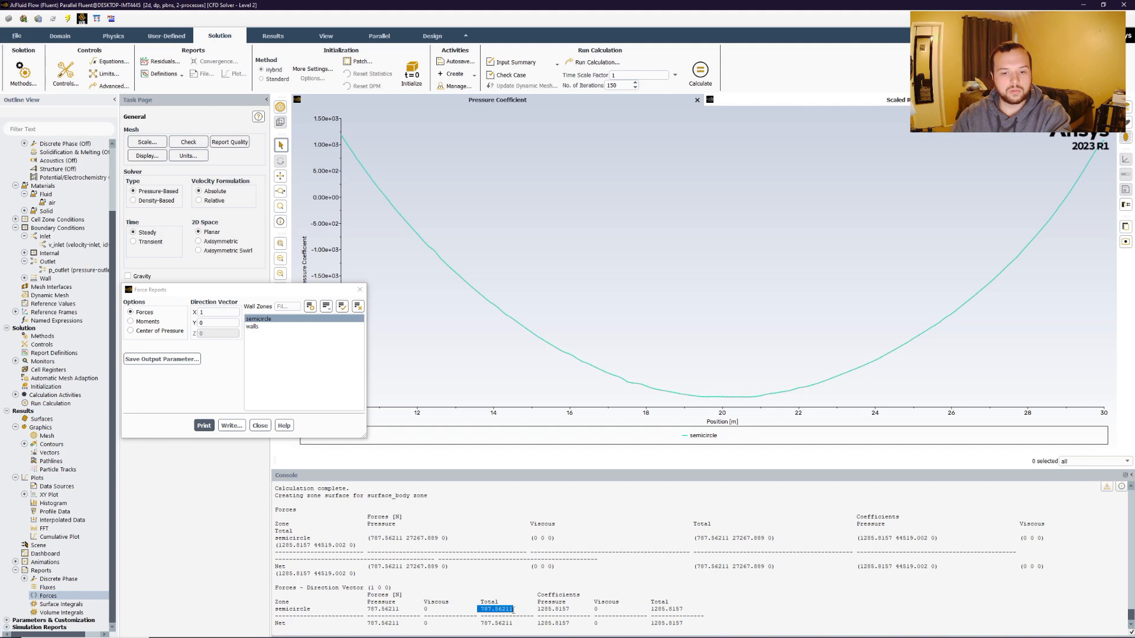
{"action": "left_click", "coordinate": [539, 604]}
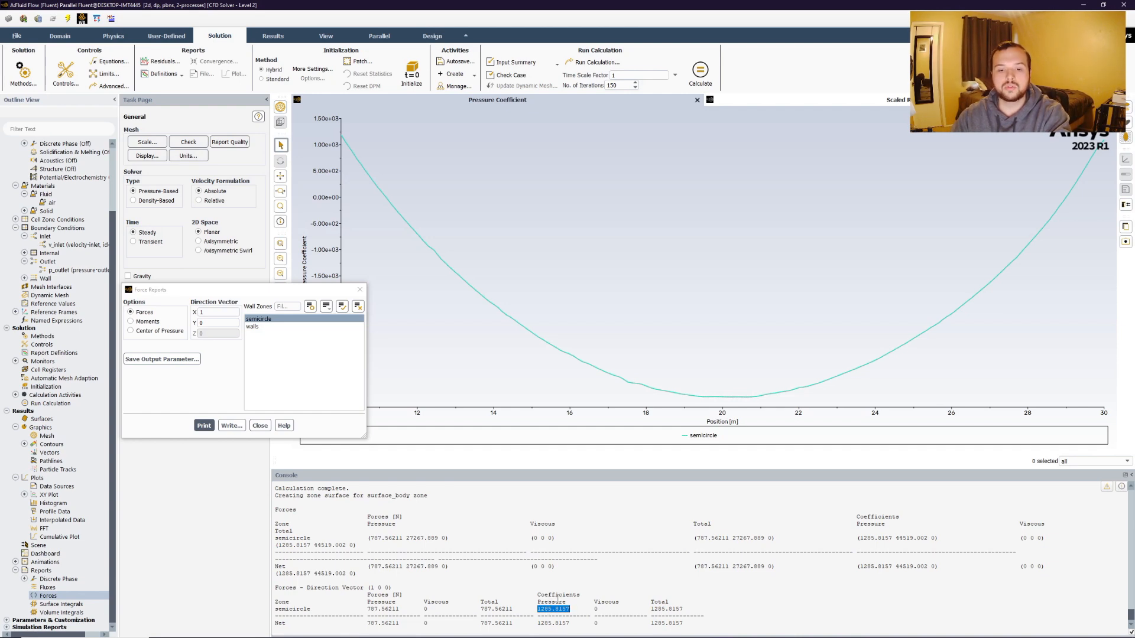
{"action": "left_click", "coordinate": [538, 609]}
{"action": "left_click_drag", "start_coordinate": [566, 609], "coordinate": [681, 610]}
{"action": "left_click", "coordinate": [605, 609]}
{"action": "left_click", "coordinate": [674, 608]}
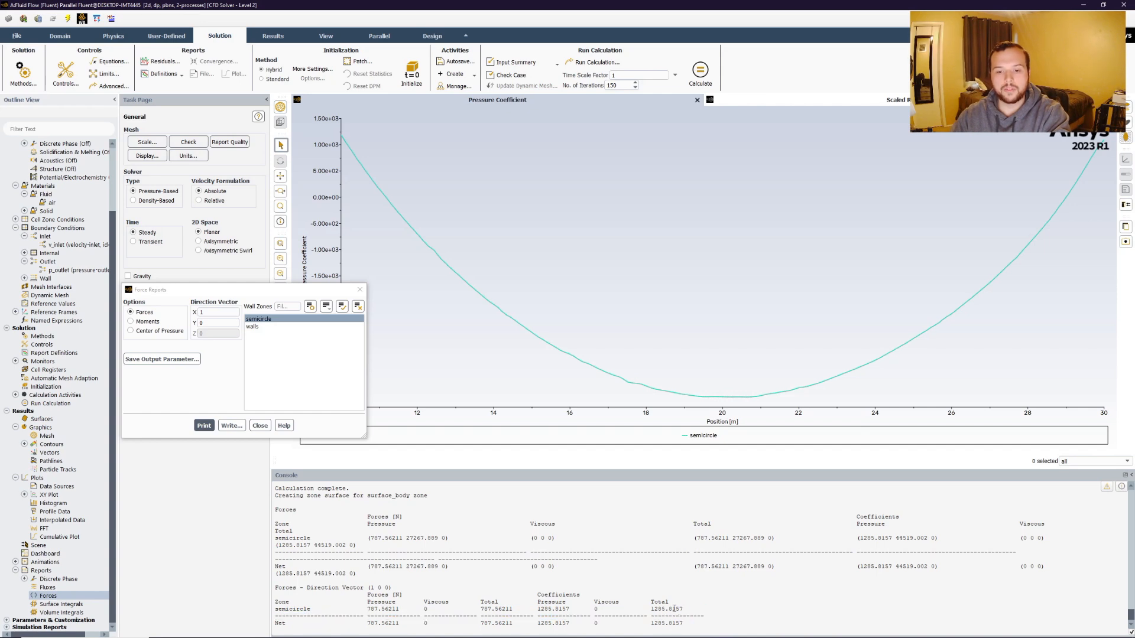
{"action": "left_click_drag", "start_coordinate": [652, 610], "coordinate": [681, 609]}
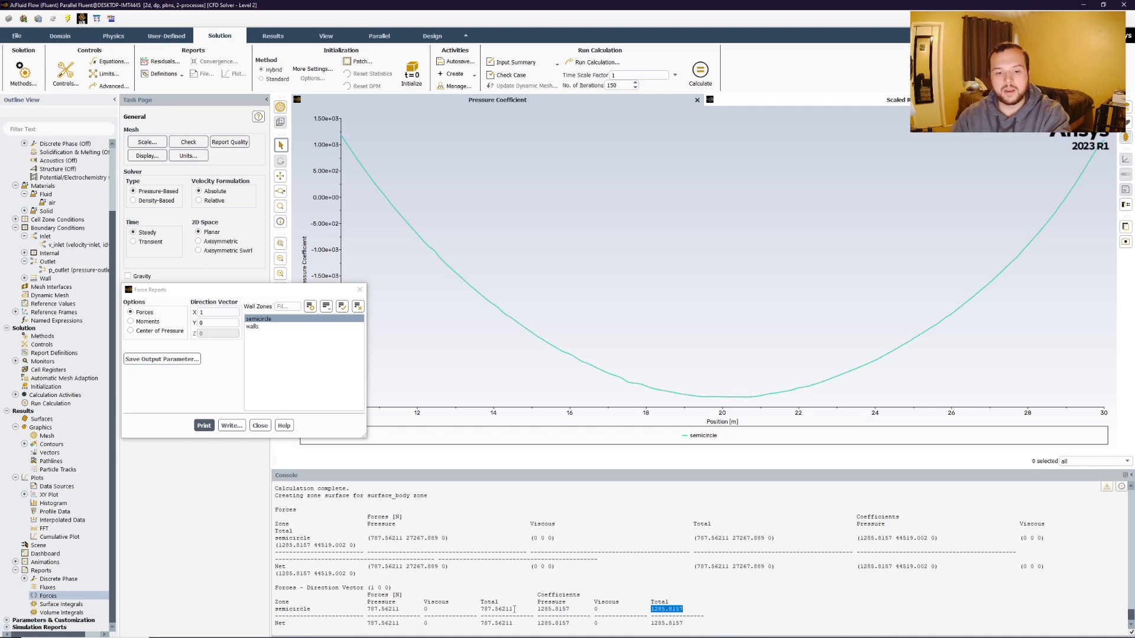
{"action": "left_click_drag", "start_coordinate": [514, 608], "coordinate": [482, 609]}
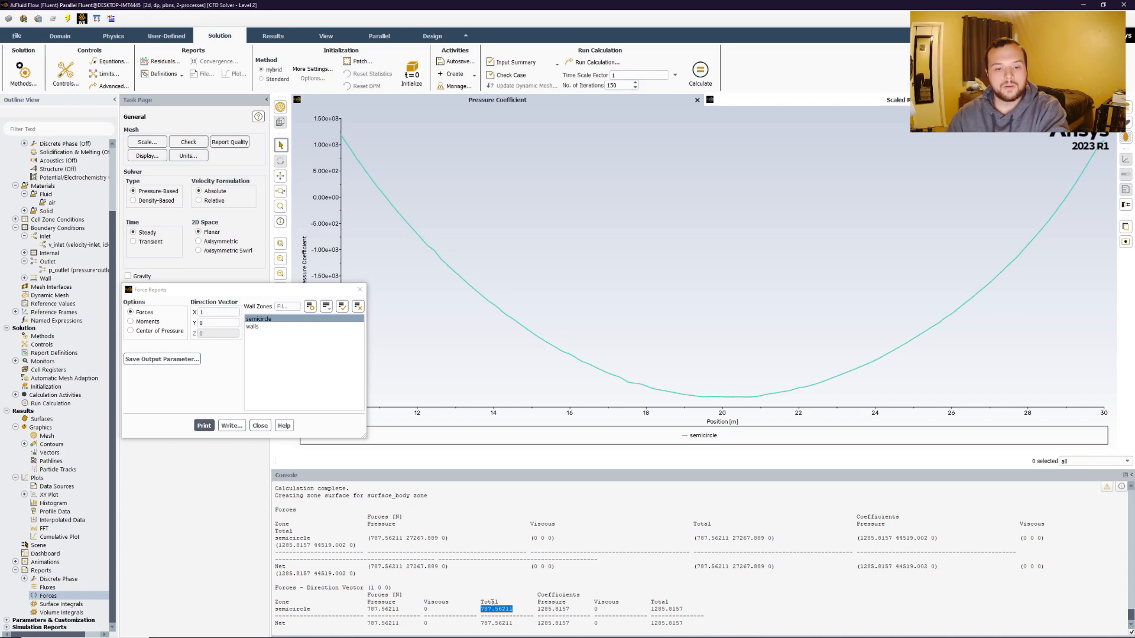
{"action": "left_click", "coordinate": [515, 609]}
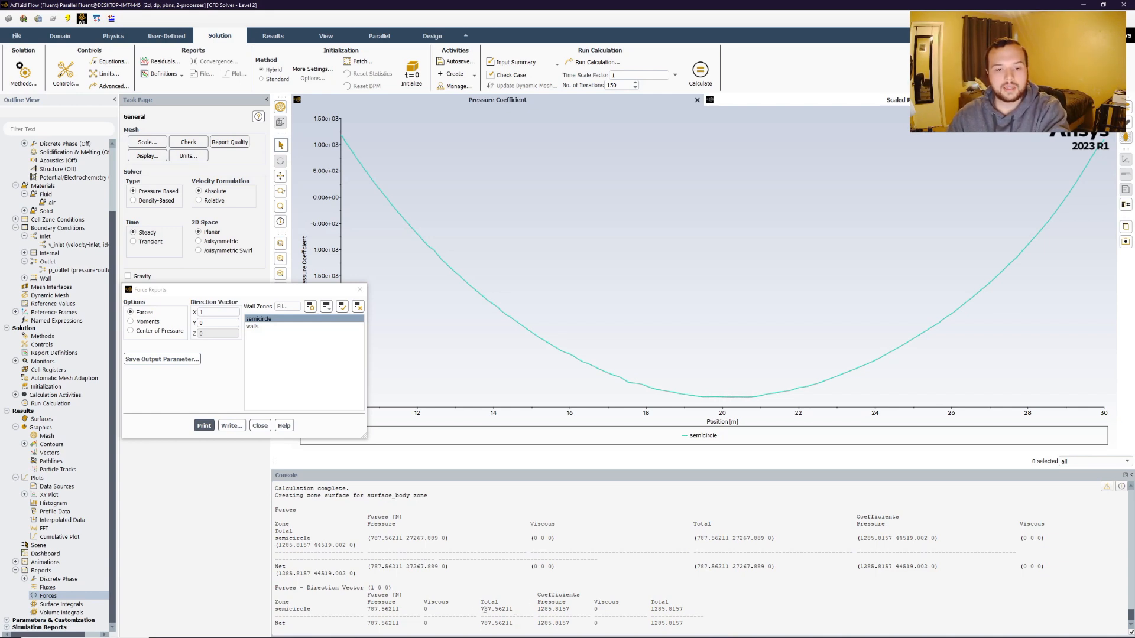
Print the forces on the semicircle wall zone along direction vector X 0, Y 1.
{"action": "left_click_drag", "start_coordinate": [481, 609], "coordinate": [513, 609]}
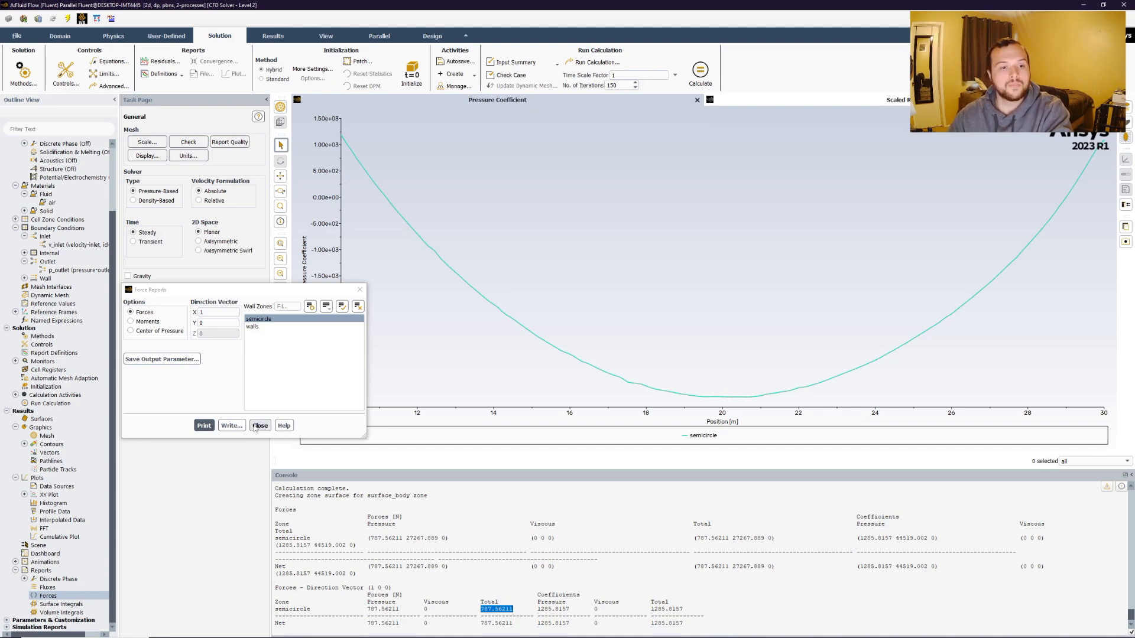
{"action": "left_click", "coordinate": [177, 323]}
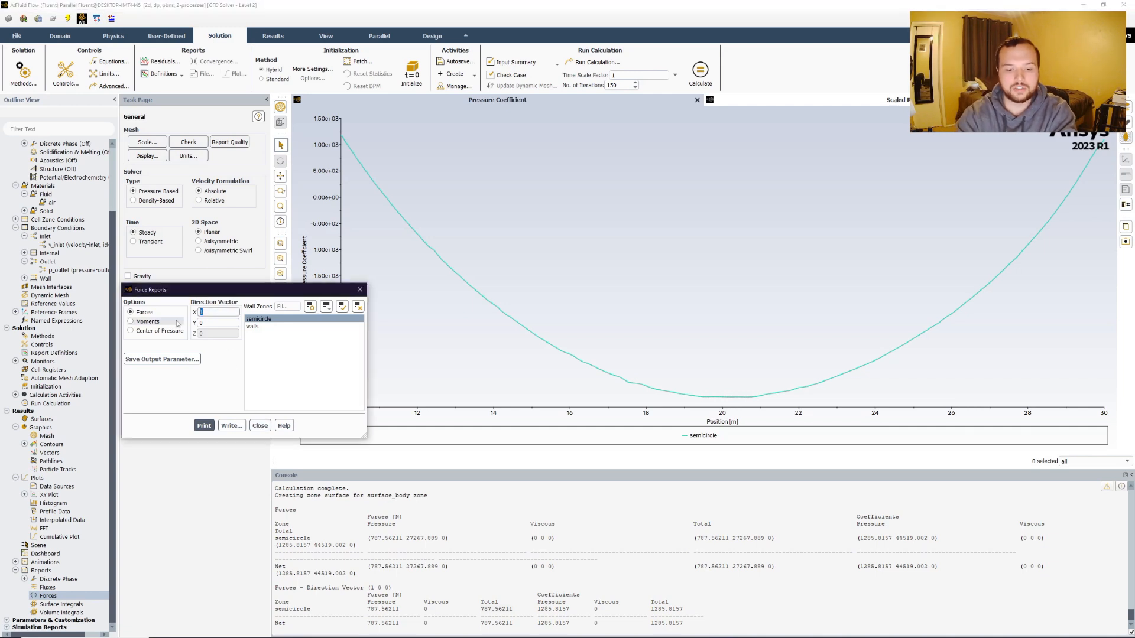
{"action": "type", "text": "0"}
{"action": "key", "text": "Tab"}
{"action": "type", "text": "1"}
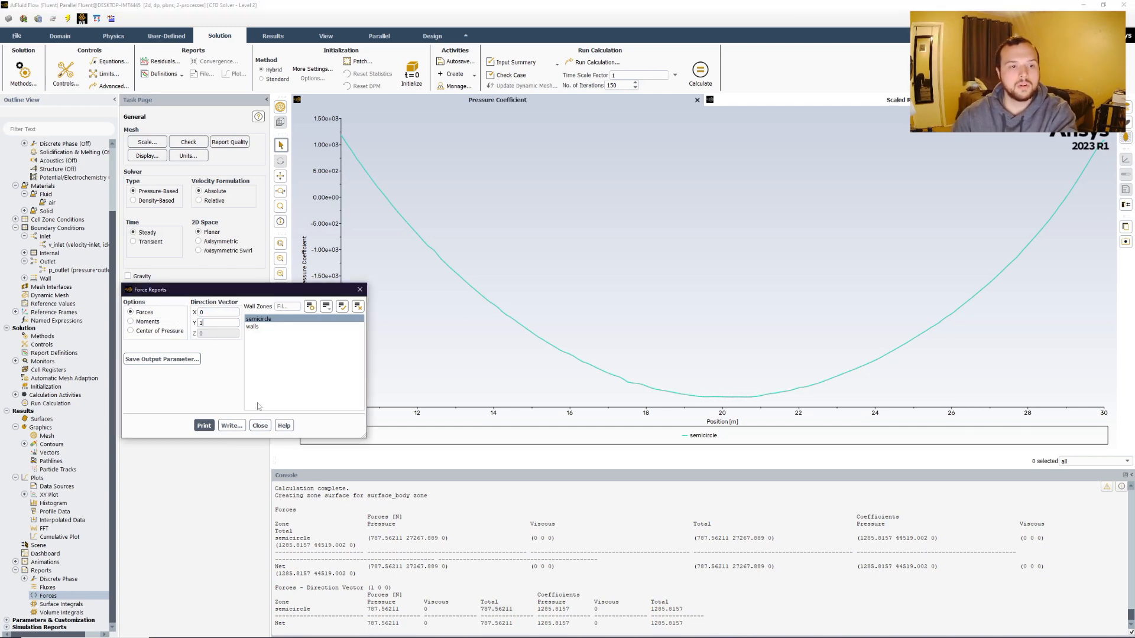
{"action": "left_click", "coordinate": [204, 426]}
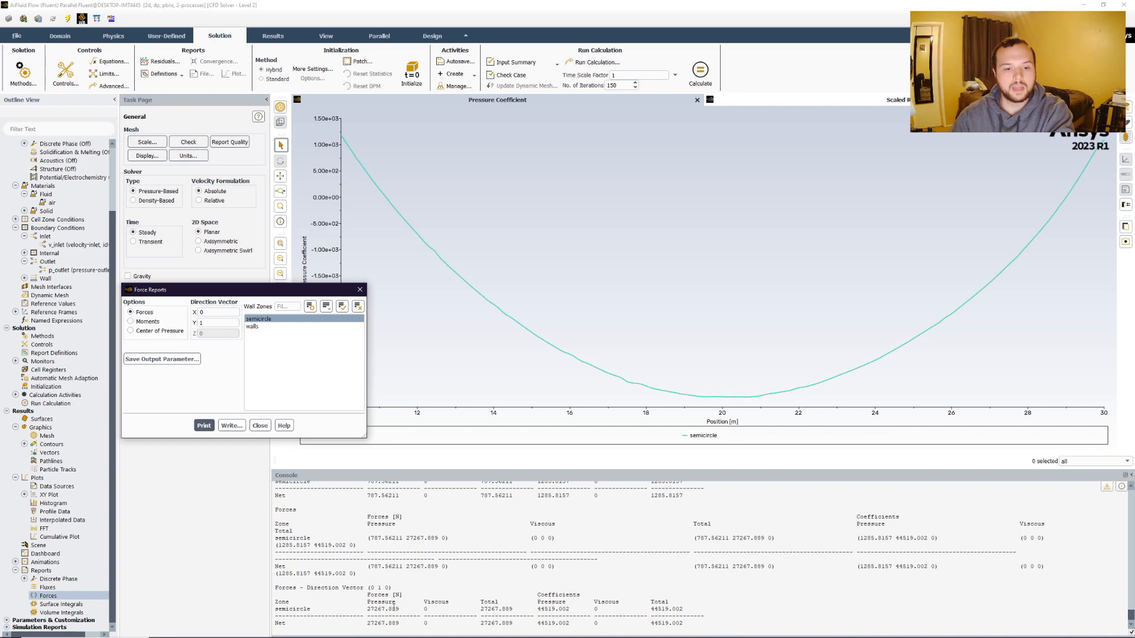
Examine the Y-direction pressure, total and coefficient force values in the console, then close the Force Reports dialog.
{"action": "left_click_drag", "start_coordinate": [367, 608], "coordinate": [404, 609]}
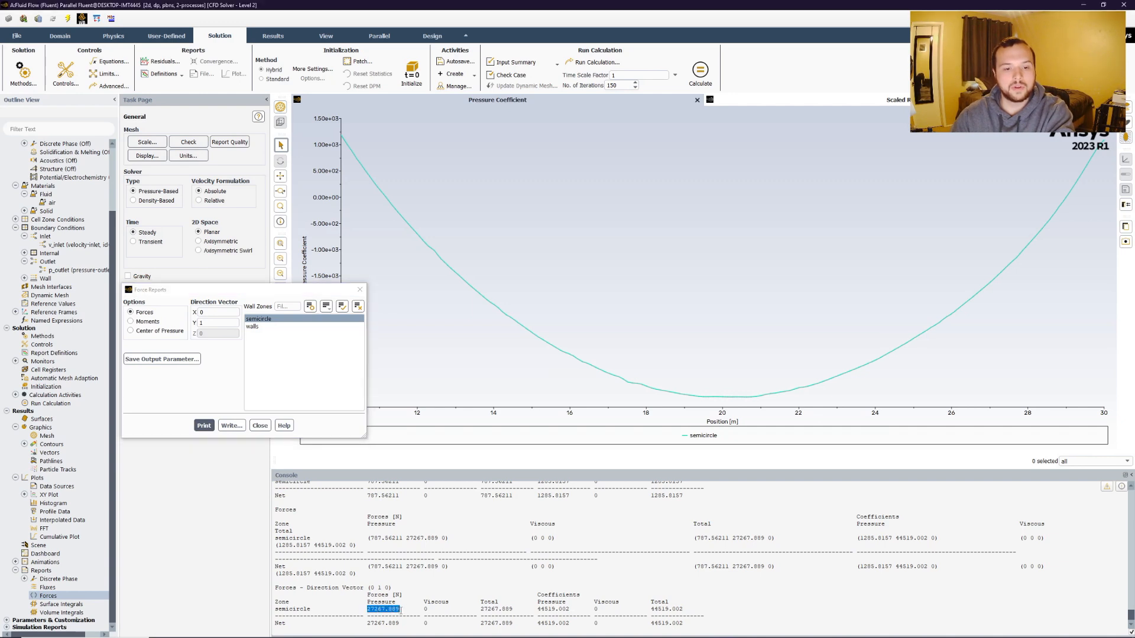
{"action": "left_click", "coordinate": [424, 609]}
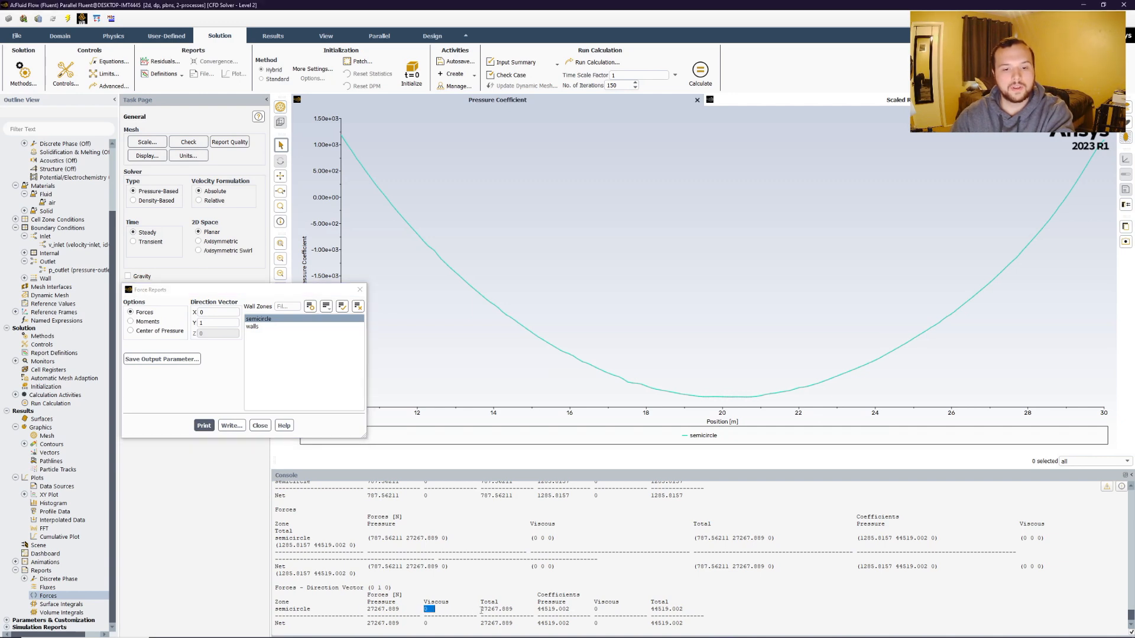
{"action": "left_click_drag", "start_coordinate": [481, 609], "coordinate": [512, 609]}
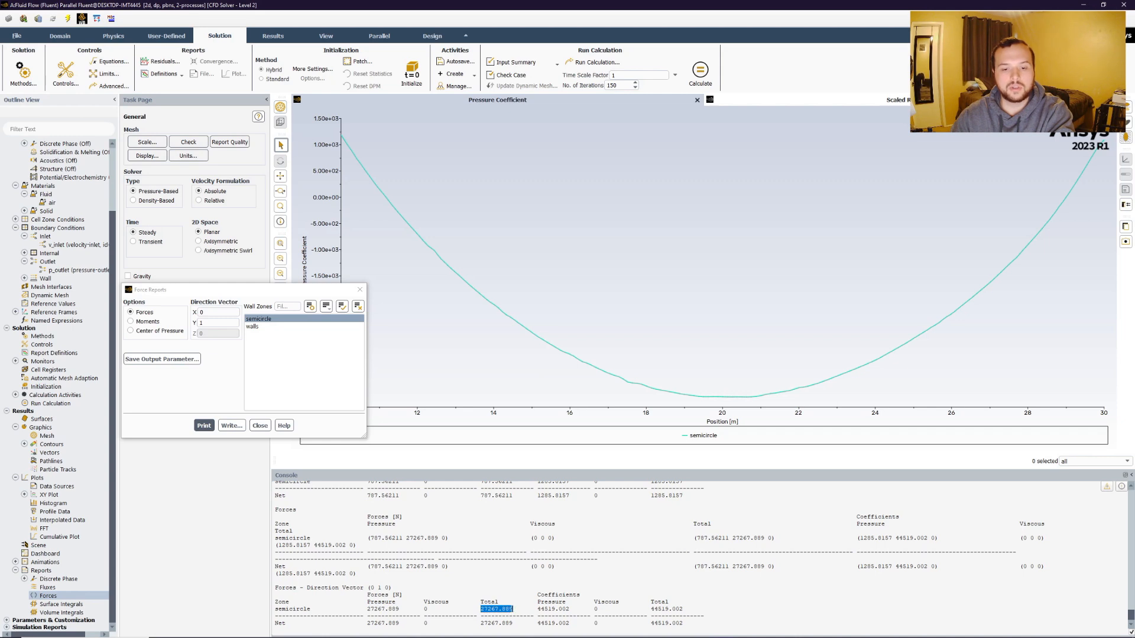
{"action": "left_click", "coordinate": [536, 608]}
{"action": "left_click_drag", "start_coordinate": [539, 609], "coordinate": [568, 611]}
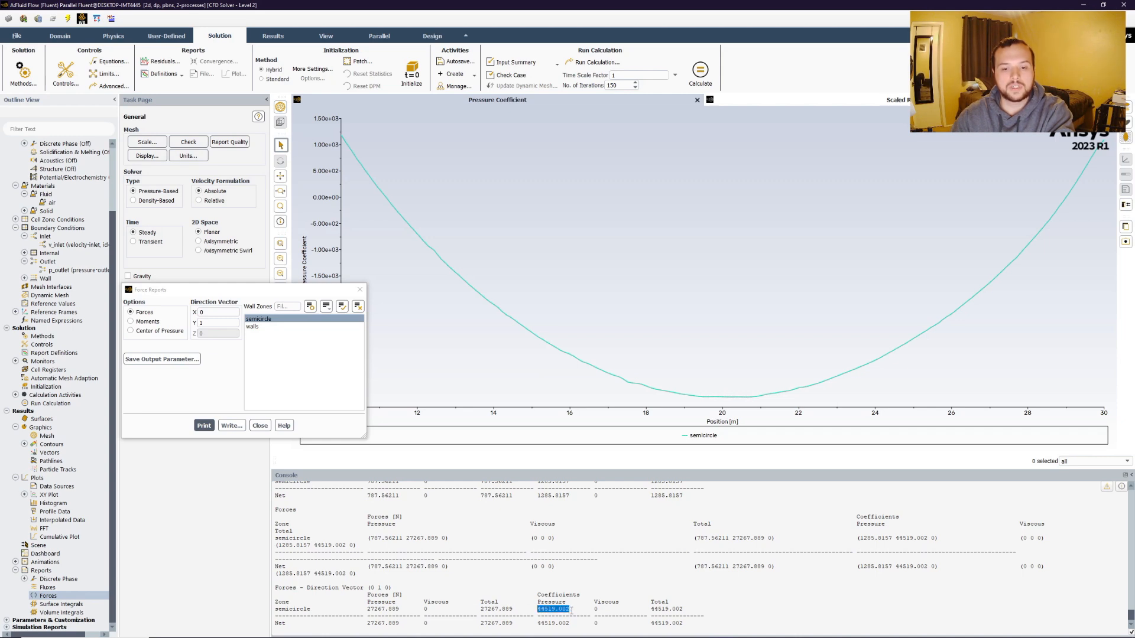
{"action": "left_click_drag", "start_coordinate": [648, 610], "coordinate": [689, 615]}
{"action": "left_click", "coordinate": [684, 611]}
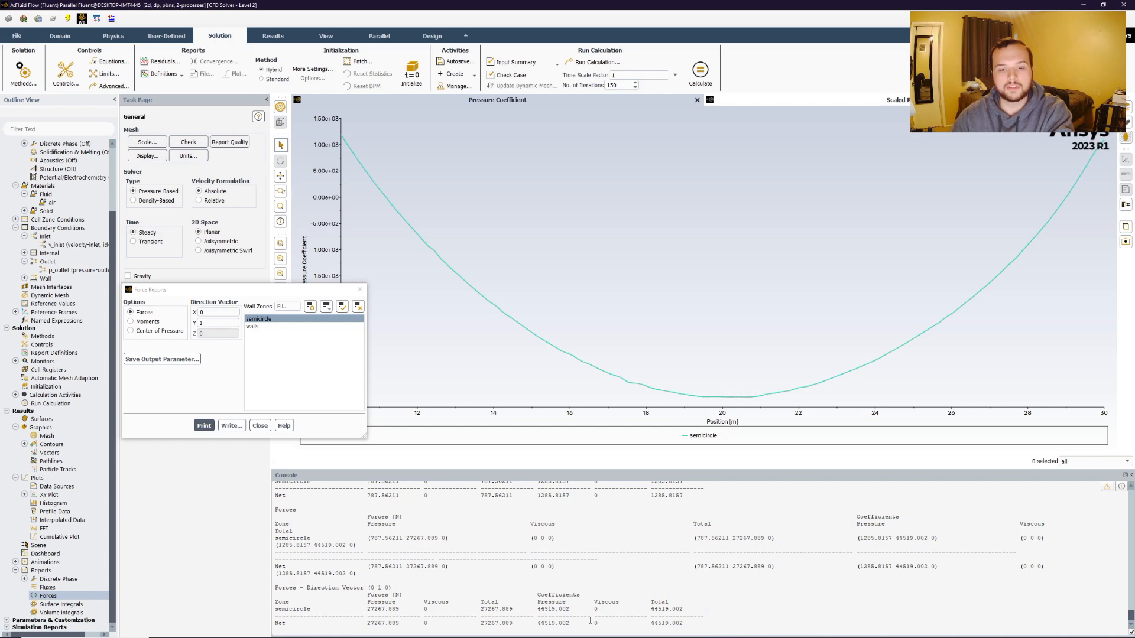
{"action": "left_click_drag", "start_coordinate": [571, 609], "coordinate": [535, 609]}
{"action": "left_click", "coordinate": [539, 609]}
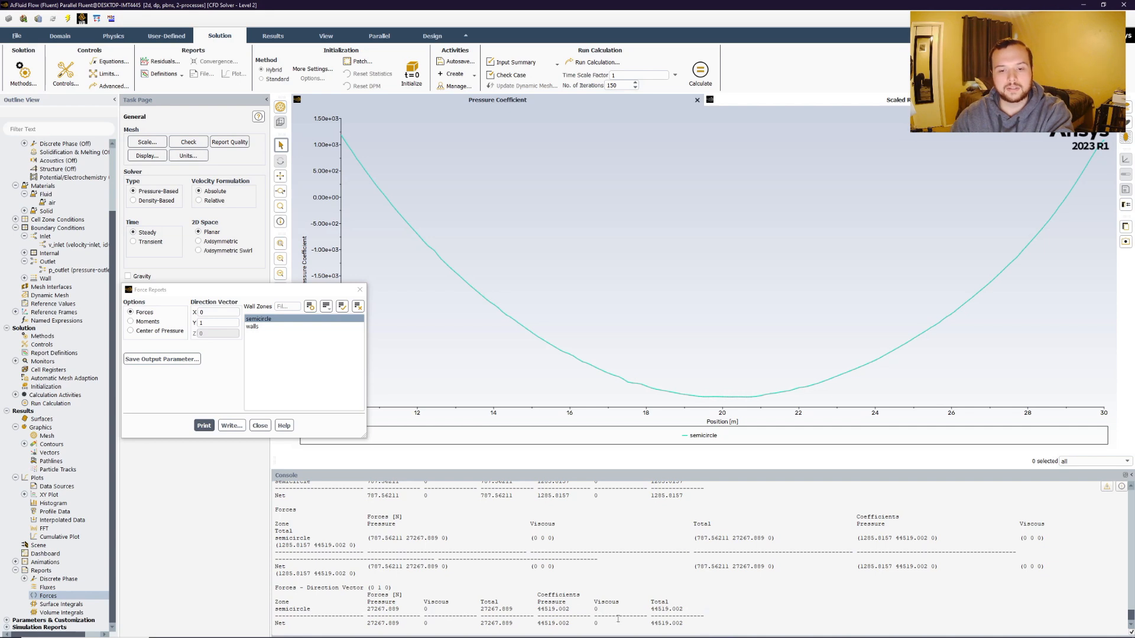
{"action": "left_click", "coordinate": [260, 425]}
Switch the viscous model to k-epsilon (2 eqn) with Enhanced Wall Treatment.
{"action": "scroll", "coordinate": [65, 353], "scroll_direction": "up", "scroll_amount": 3}
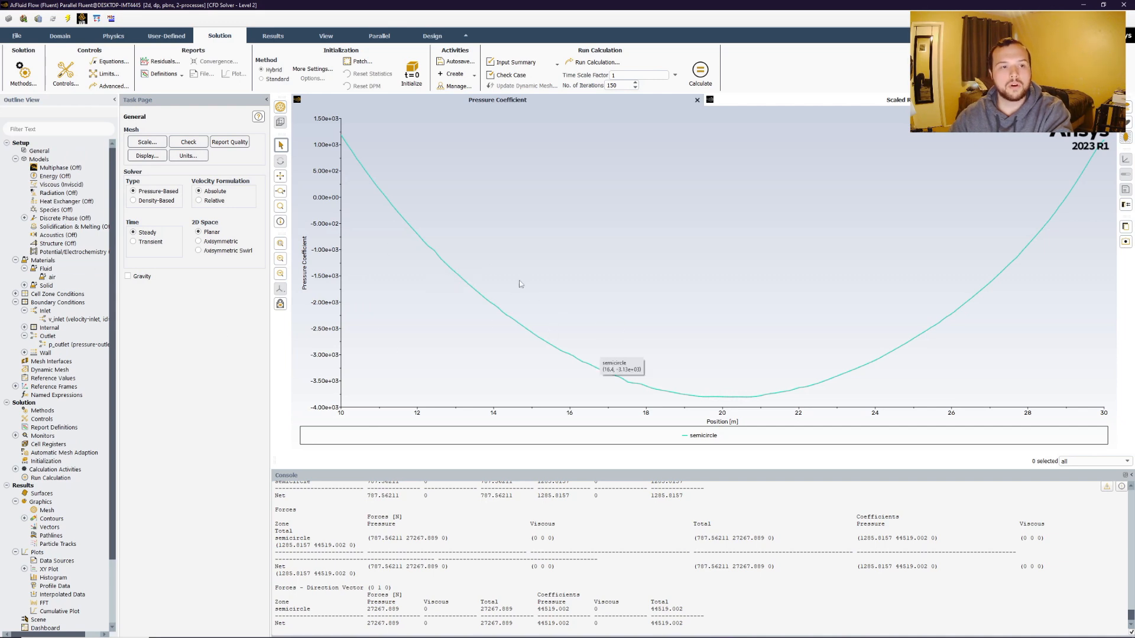
{"action": "right_click", "coordinate": [66, 185]}
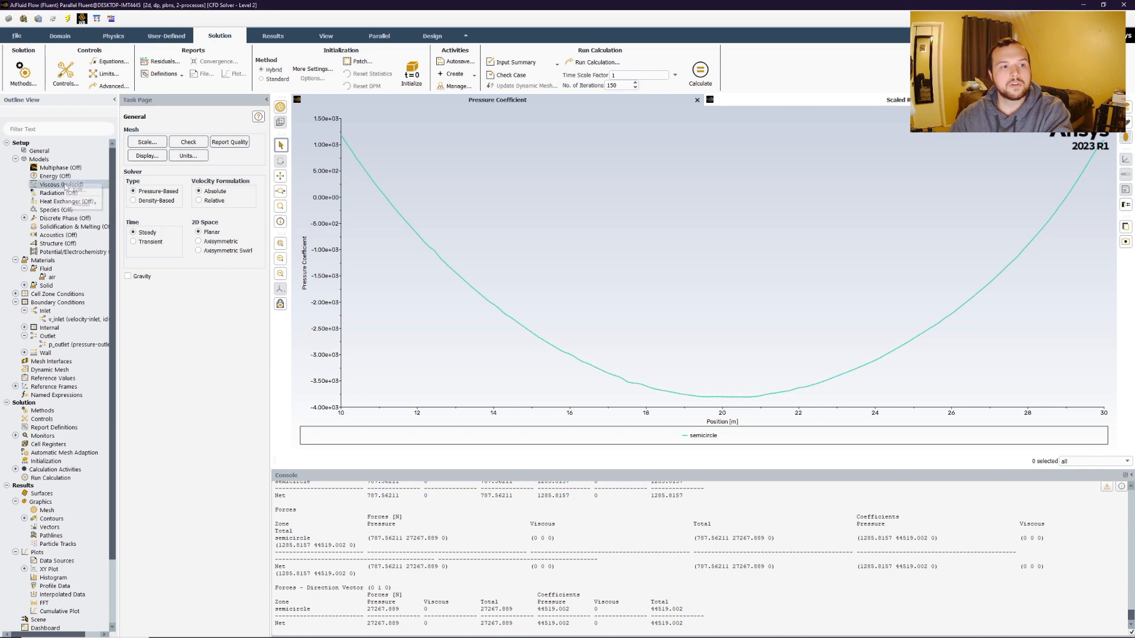
{"action": "left_click", "coordinate": [78, 190]}
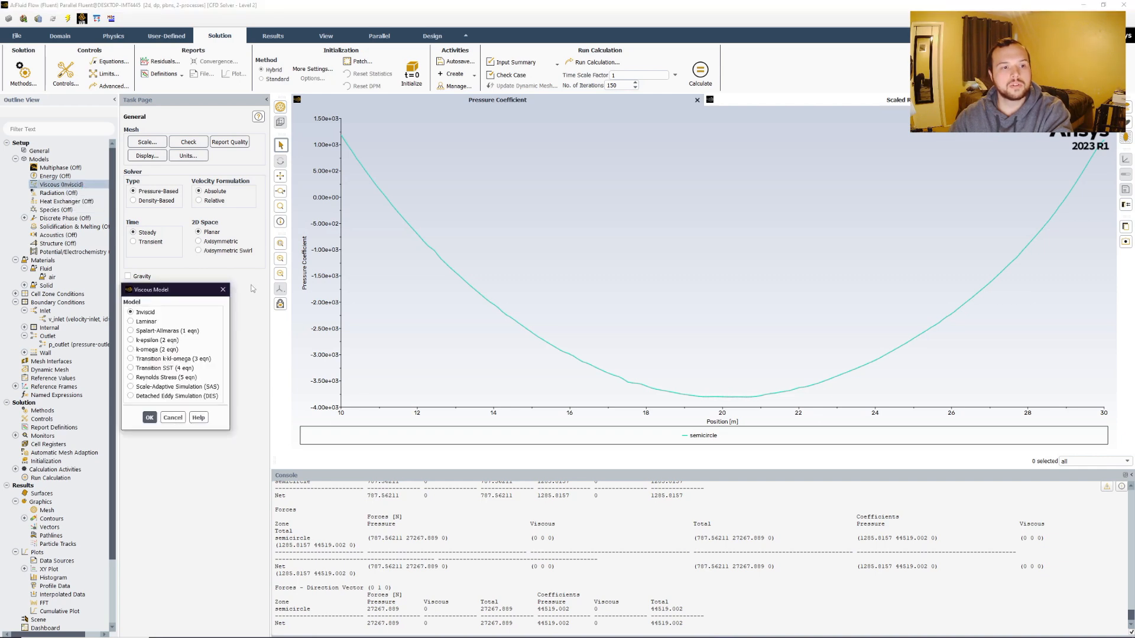
{"action": "left_click", "coordinate": [131, 340]}
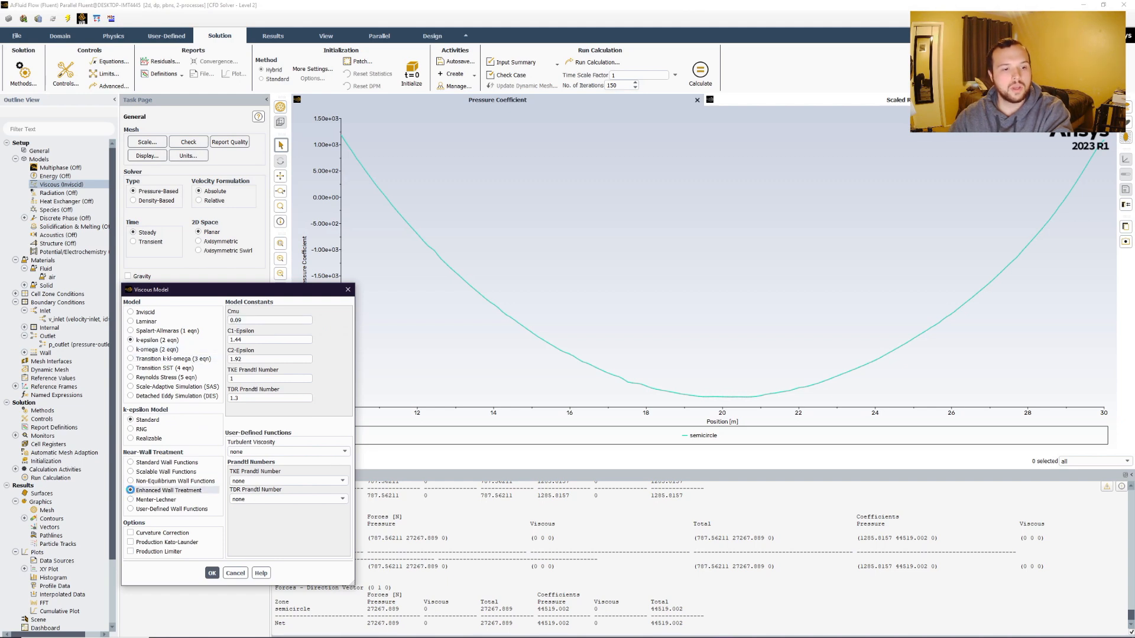
{"action": "left_click", "coordinate": [130, 490]}
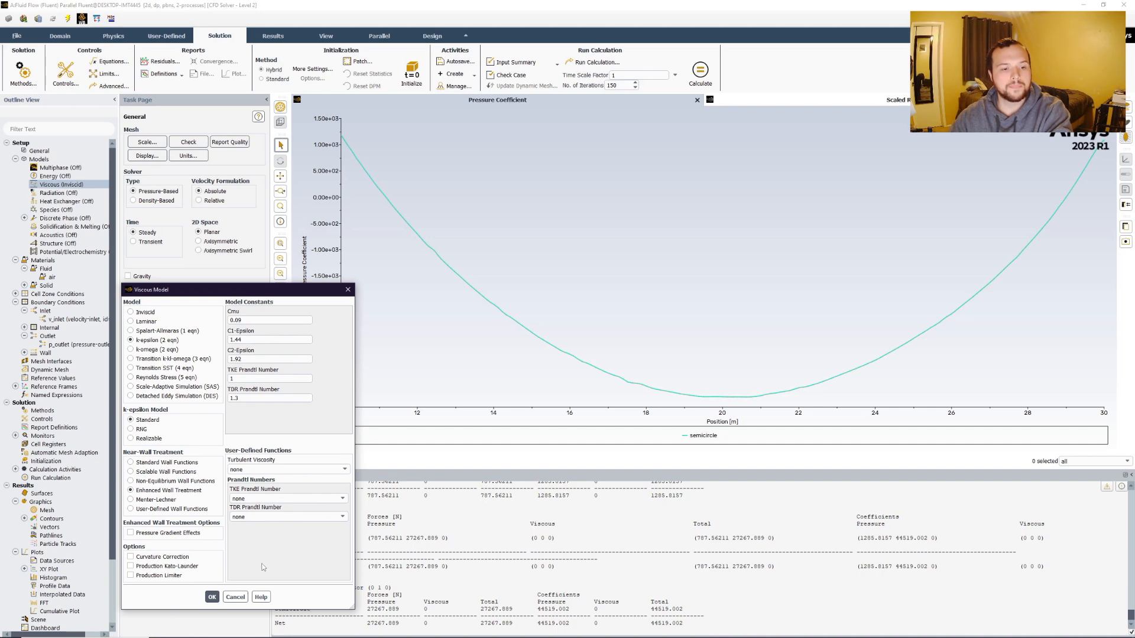
{"action": "left_click", "coordinate": [212, 598]}
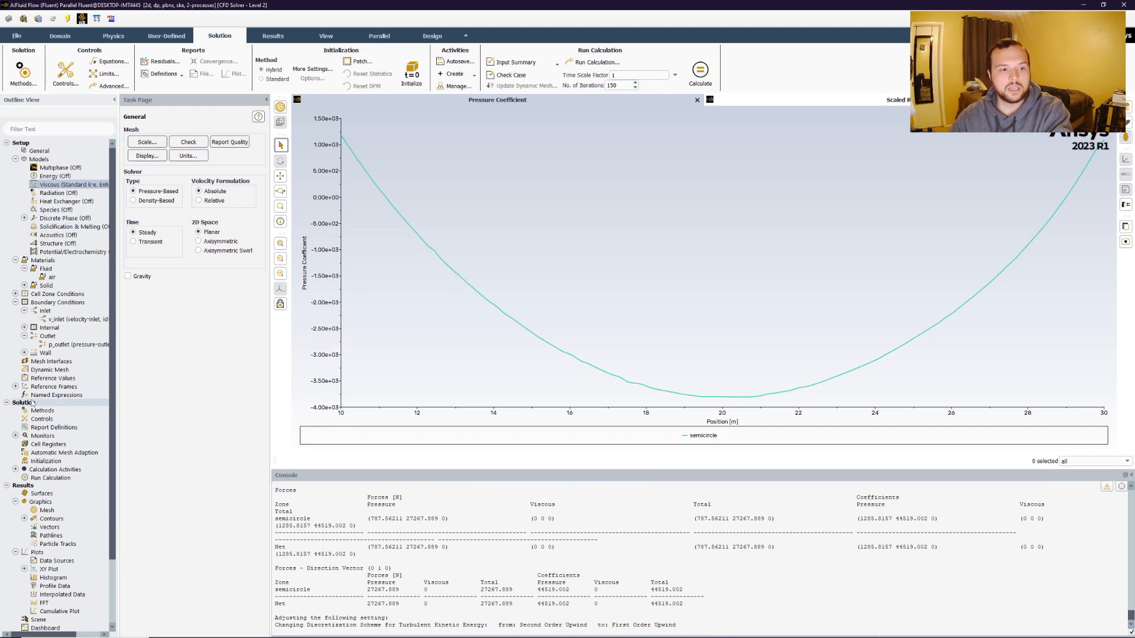
Initialize and calculate the solution with the new turbulence model, discarding the unsaved data.
{"action": "right_click", "coordinate": [55, 477]}
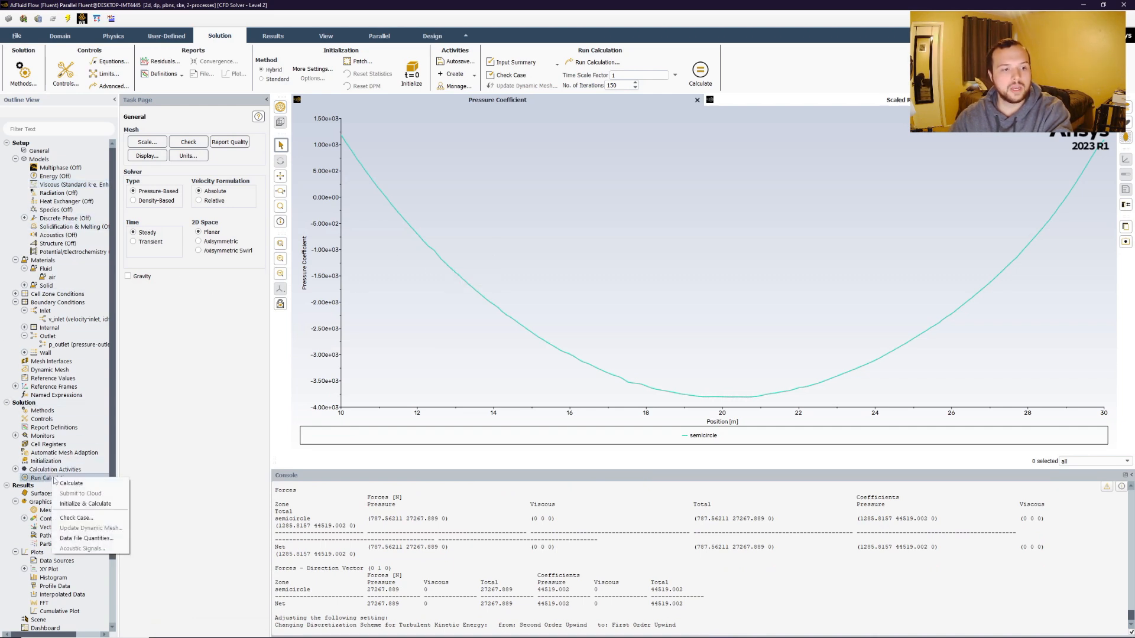
{"action": "left_click", "coordinate": [81, 504]}
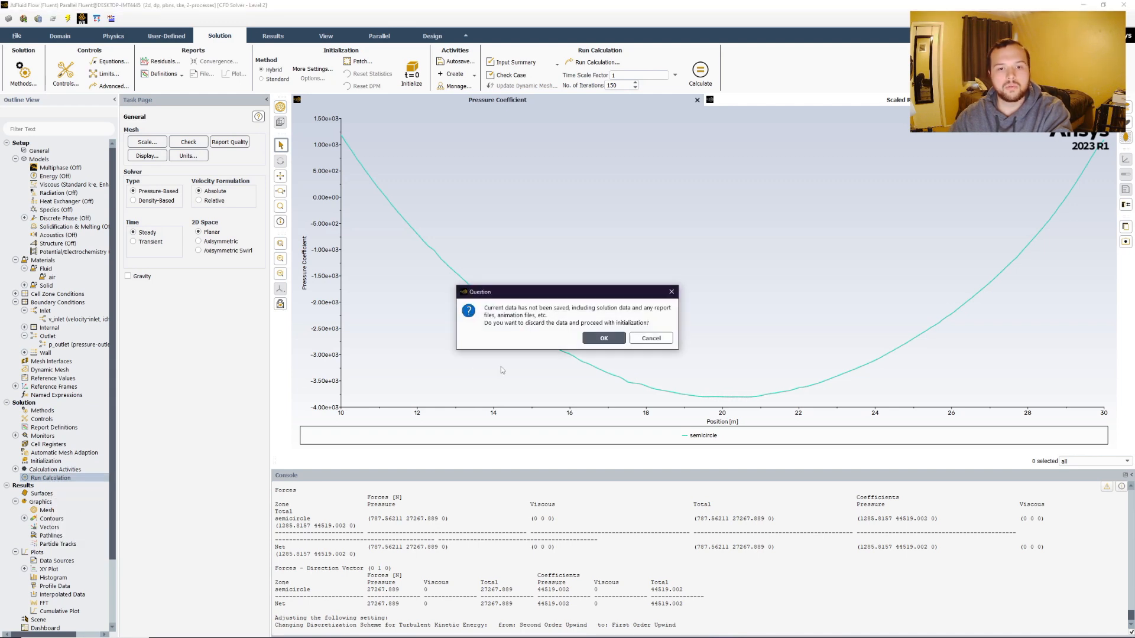
{"action": "left_click", "coordinate": [599, 340]}
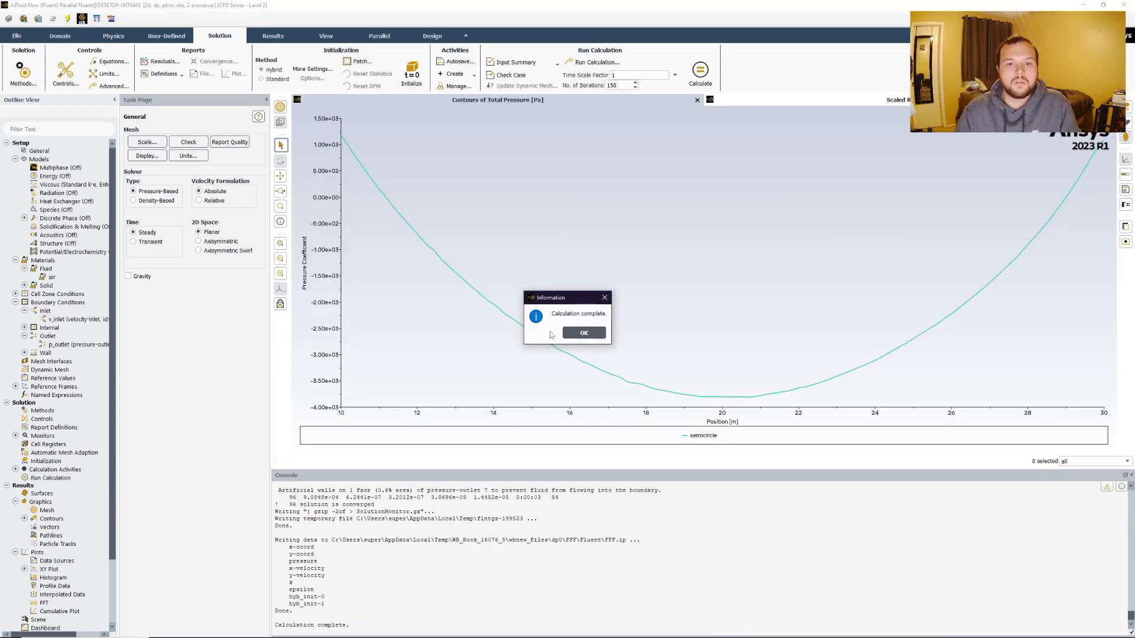
{"action": "left_click", "coordinate": [580, 331]}
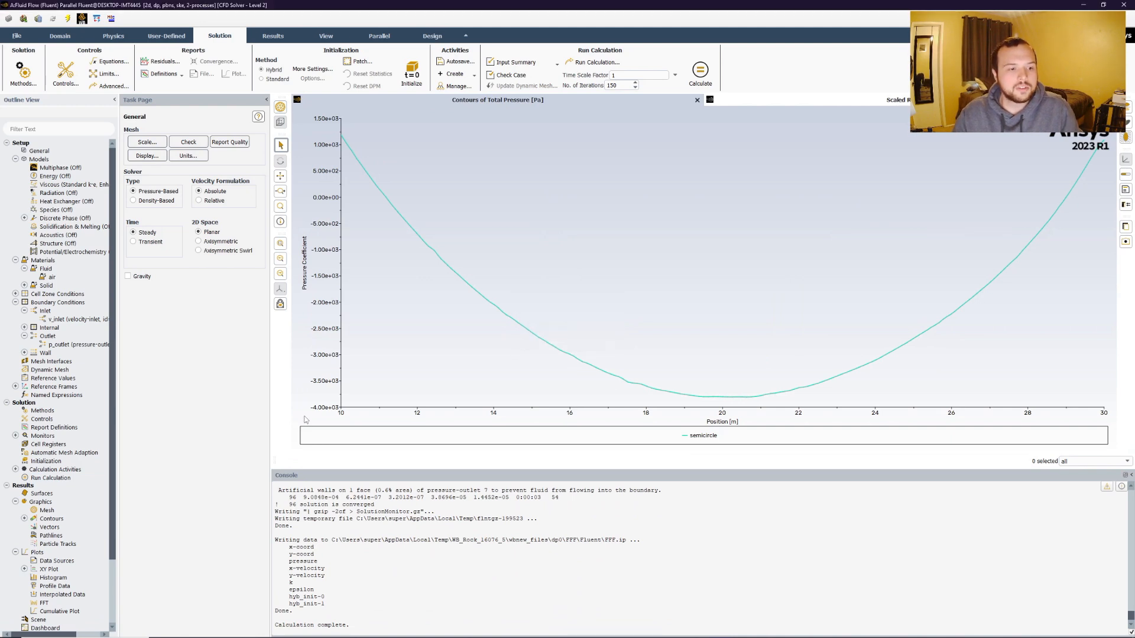
Display the contour-1 velocity magnitude contours.
{"action": "right_click", "coordinate": [50, 518]}
{"action": "left_click", "coordinate": [31, 520]}
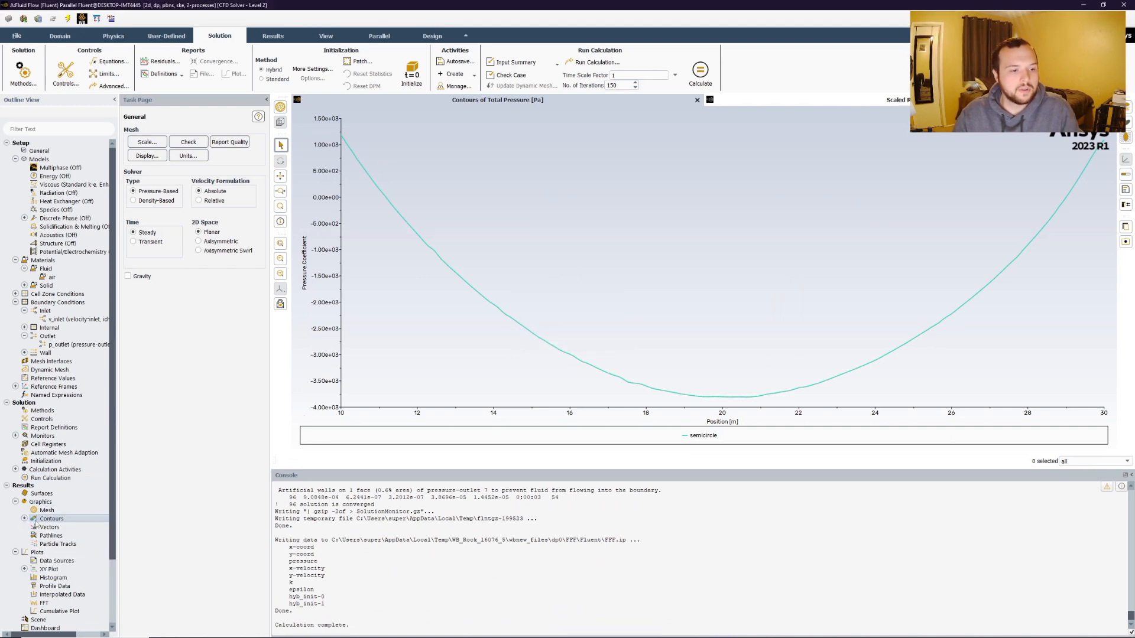
{"action": "left_click", "coordinate": [24, 519]}
{"action": "right_click", "coordinate": [59, 535]}
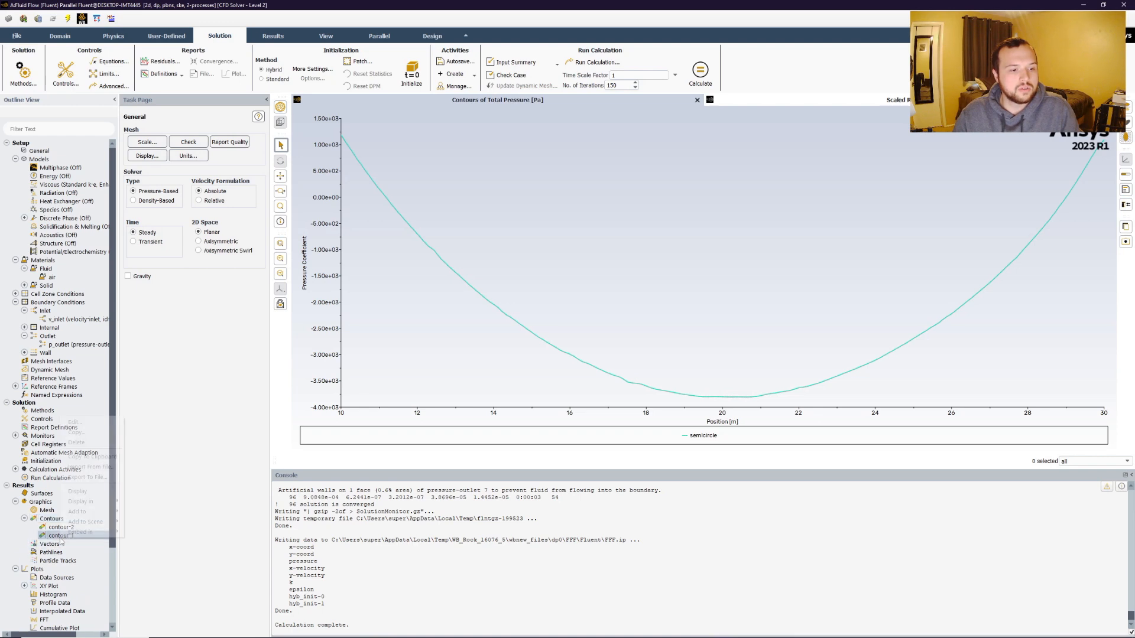
{"action": "left_click", "coordinate": [77, 491]}
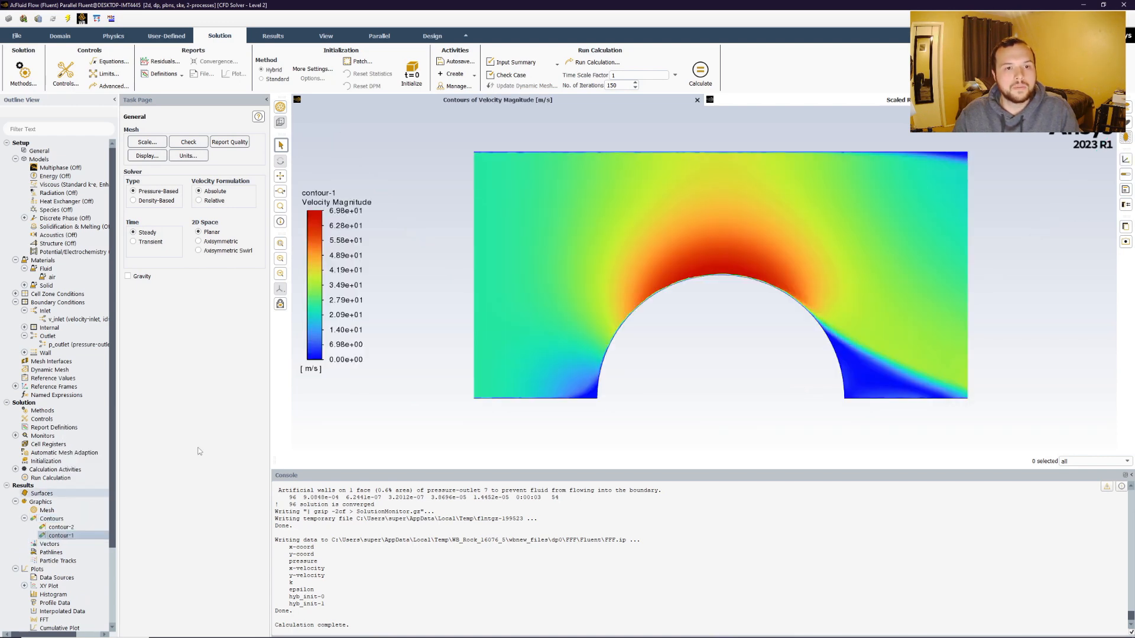
Examine the velocity magnitude contours around the semicircle and along its wall.
{"action": "scroll", "coordinate": [601, 389], "scroll_direction": "up", "scroll_amount": 3}
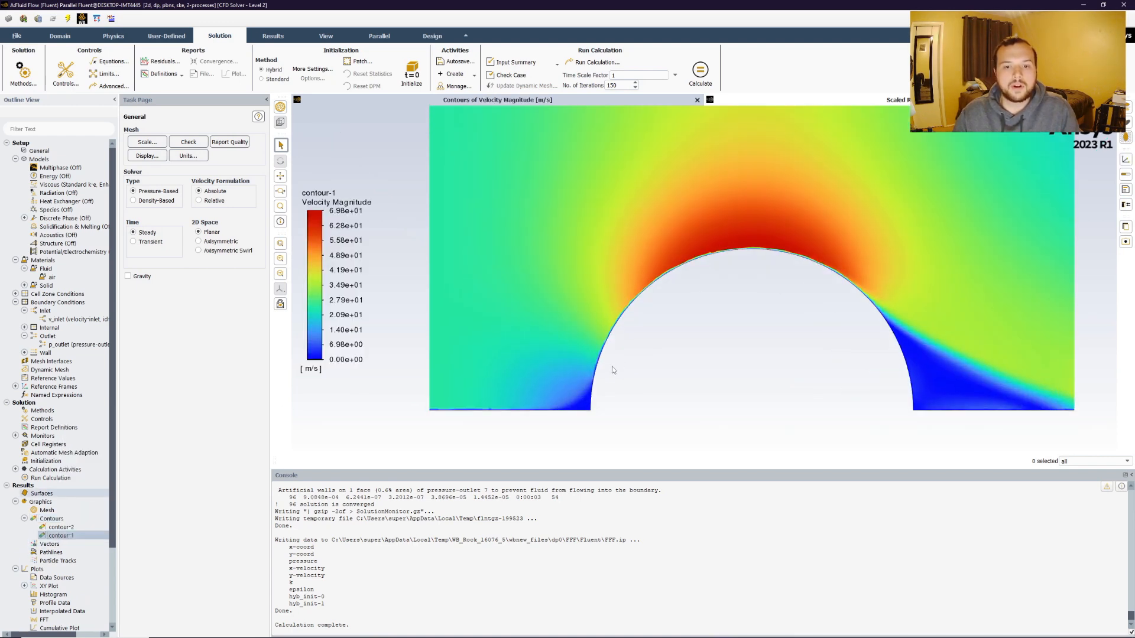
{"action": "scroll", "coordinate": [601, 389], "scroll_direction": "down", "scroll_amount": 1}
{"action": "scroll", "coordinate": [733, 255], "scroll_direction": "down", "scroll_amount": 1}
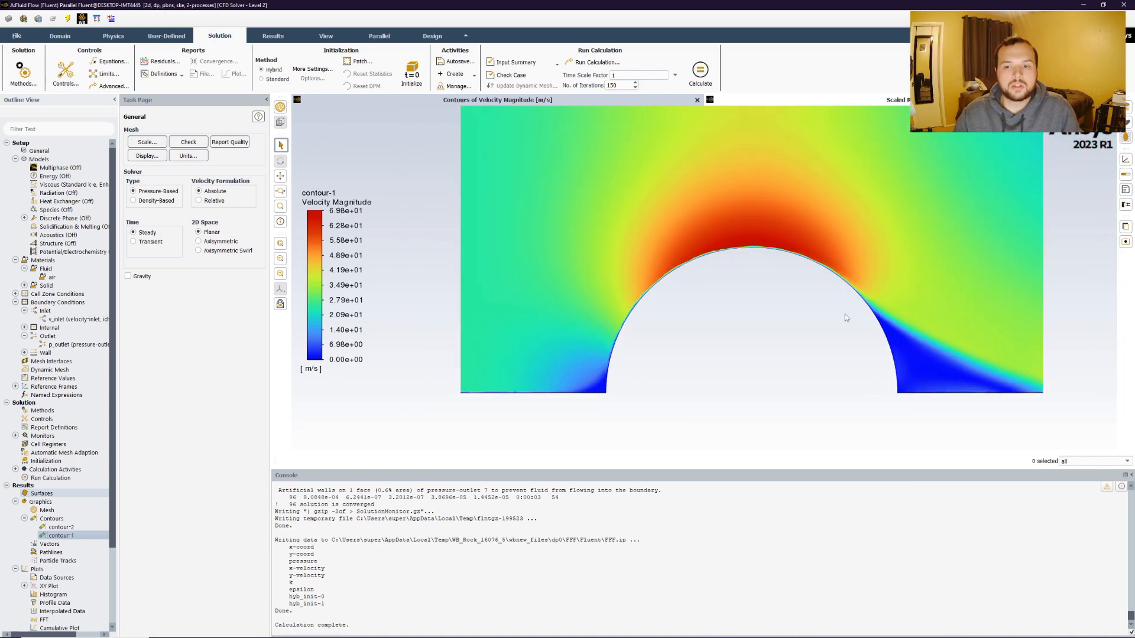
{"action": "scroll", "coordinate": [630, 354], "scroll_direction": "up", "scroll_amount": 2}
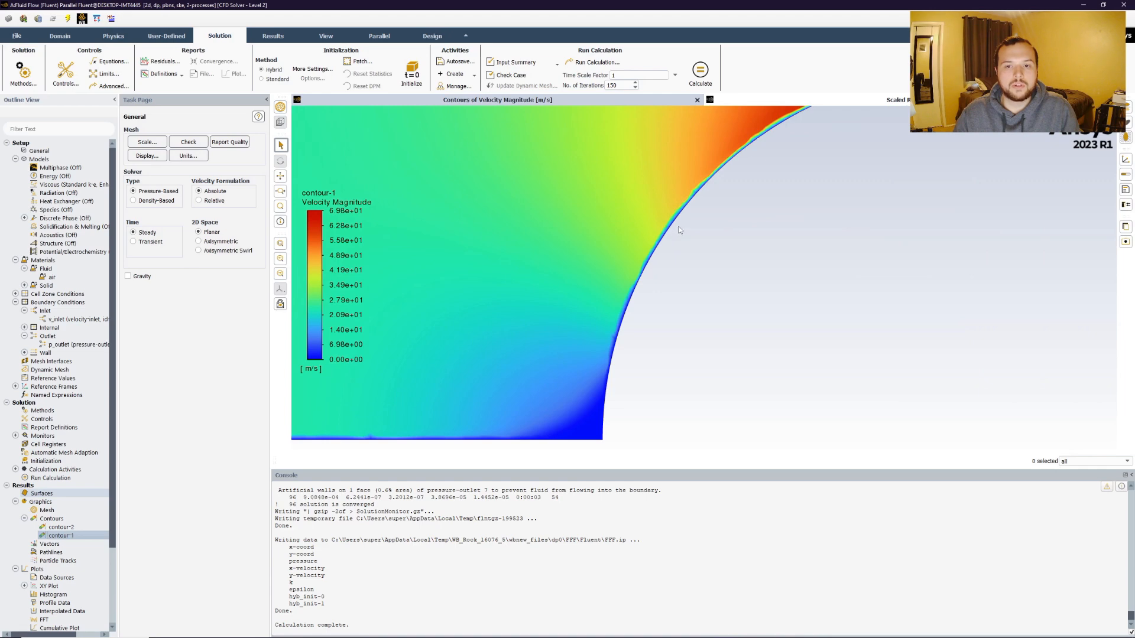
{"action": "scroll", "coordinate": [698, 203], "scroll_direction": "down", "scroll_amount": 1}
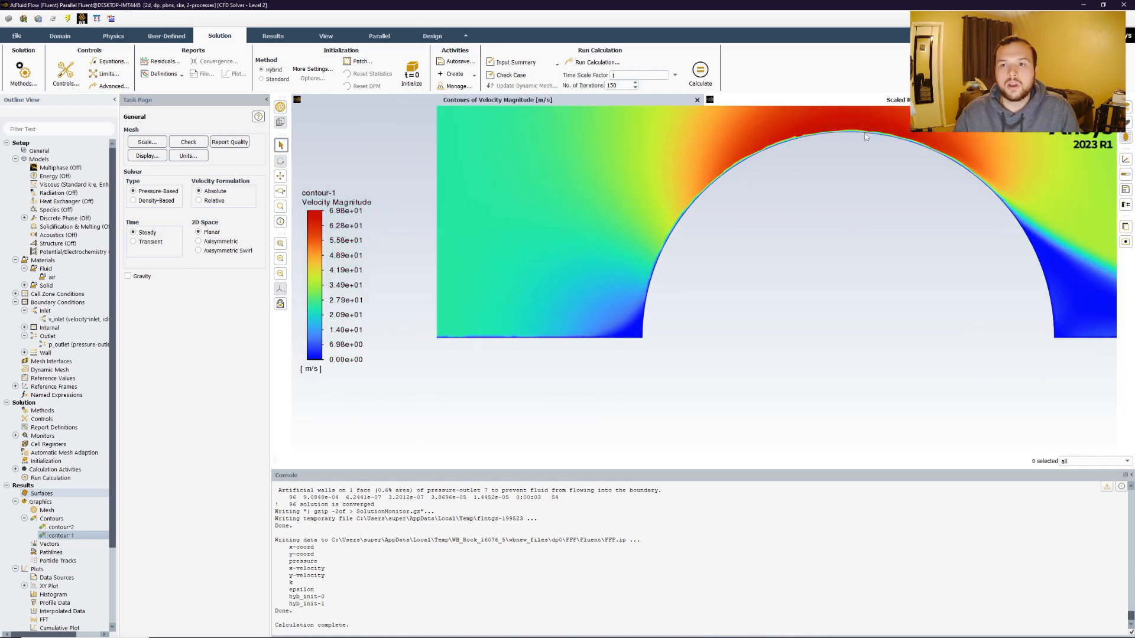
{"action": "scroll", "coordinate": [984, 193], "scroll_direction": "up", "scroll_amount": 2}
{"action": "scroll", "coordinate": [983, 205], "scroll_direction": "down", "scroll_amount": 4}
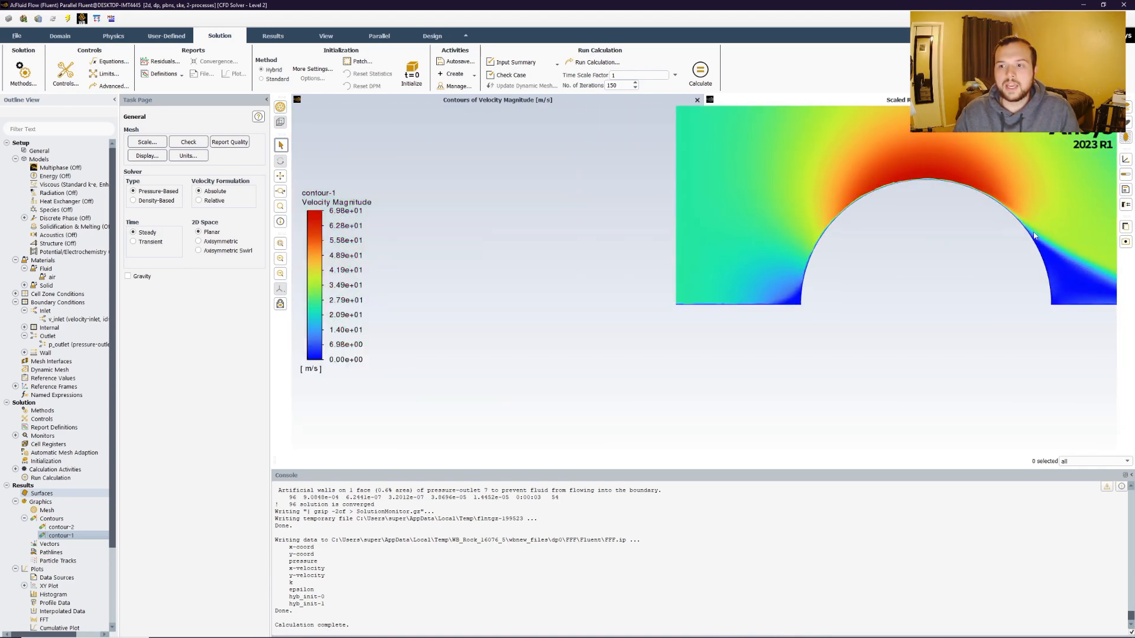
{"action": "scroll", "coordinate": [913, 236], "scroll_direction": "up", "scroll_amount": 1}
{"action": "middle_click_drag", "start_coordinate": [912, 237], "coordinate": [791, 297]}
{"action": "scroll", "coordinate": [791, 297], "scroll_direction": "down", "scroll_amount": 1}
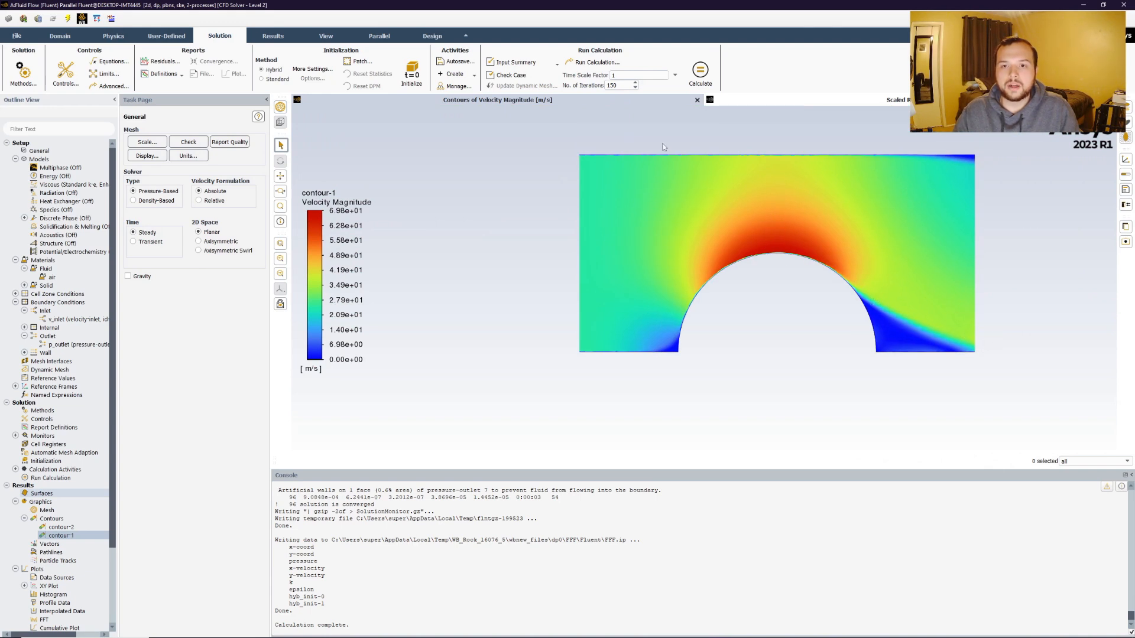
{"action": "scroll", "coordinate": [618, 176], "scroll_direction": "up", "scroll_amount": 3}
{"action": "scroll", "coordinate": [637, 179], "scroll_direction": "down", "scroll_amount": 1}
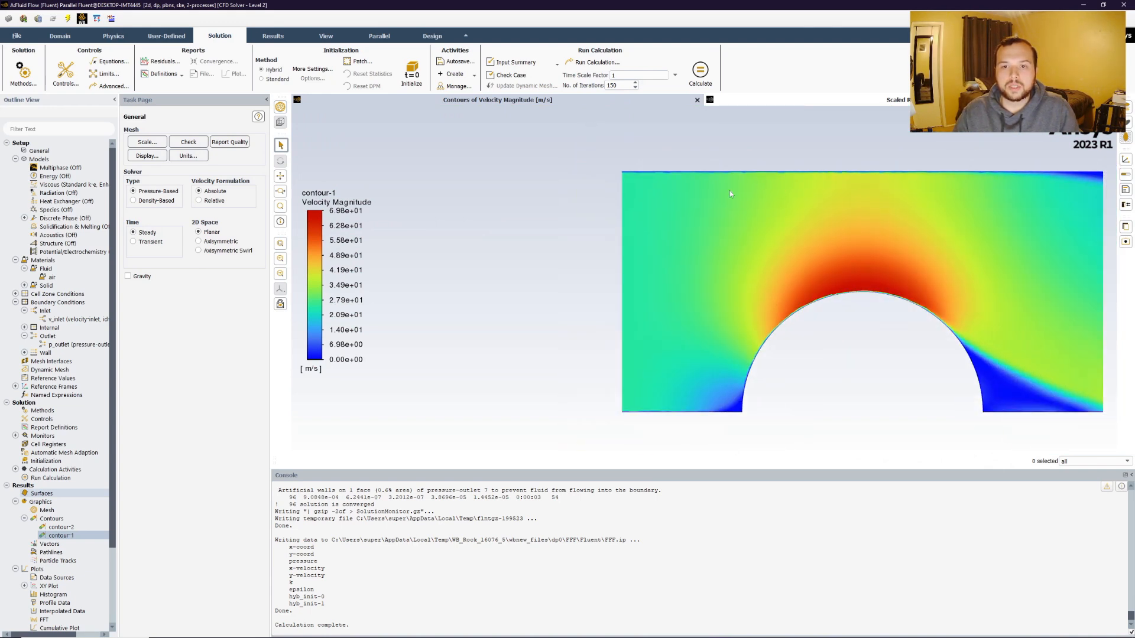
{"action": "scroll", "coordinate": [731, 178], "scroll_direction": "down", "scroll_amount": 1}
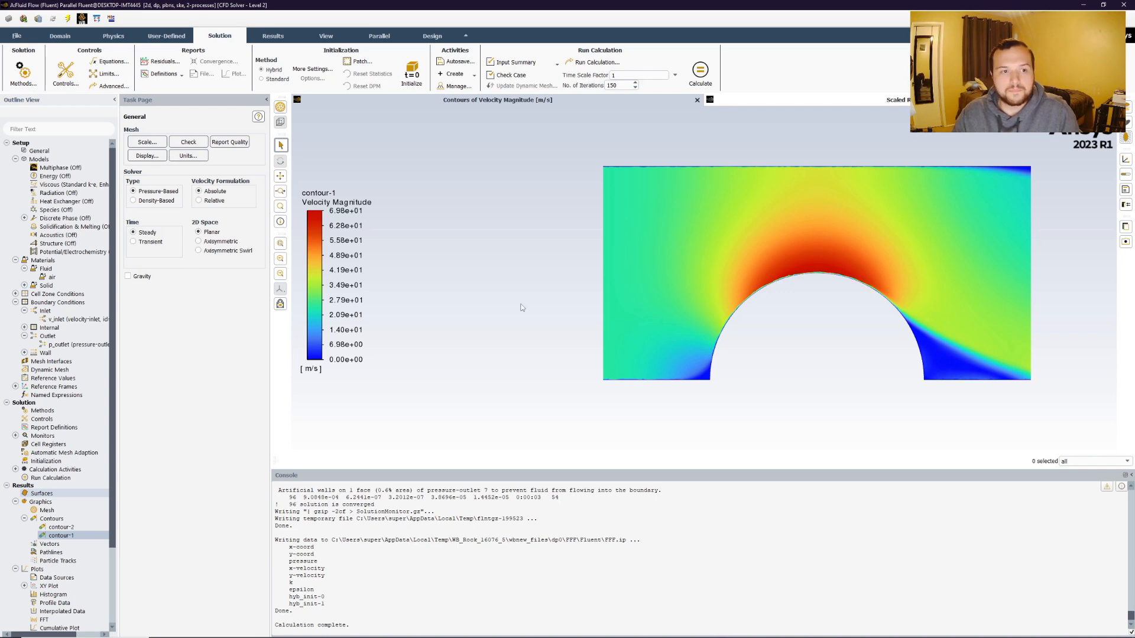
Display the contour-2 total pressure contours and examine them around the semicircle.
{"action": "right_click", "coordinate": [68, 527]}
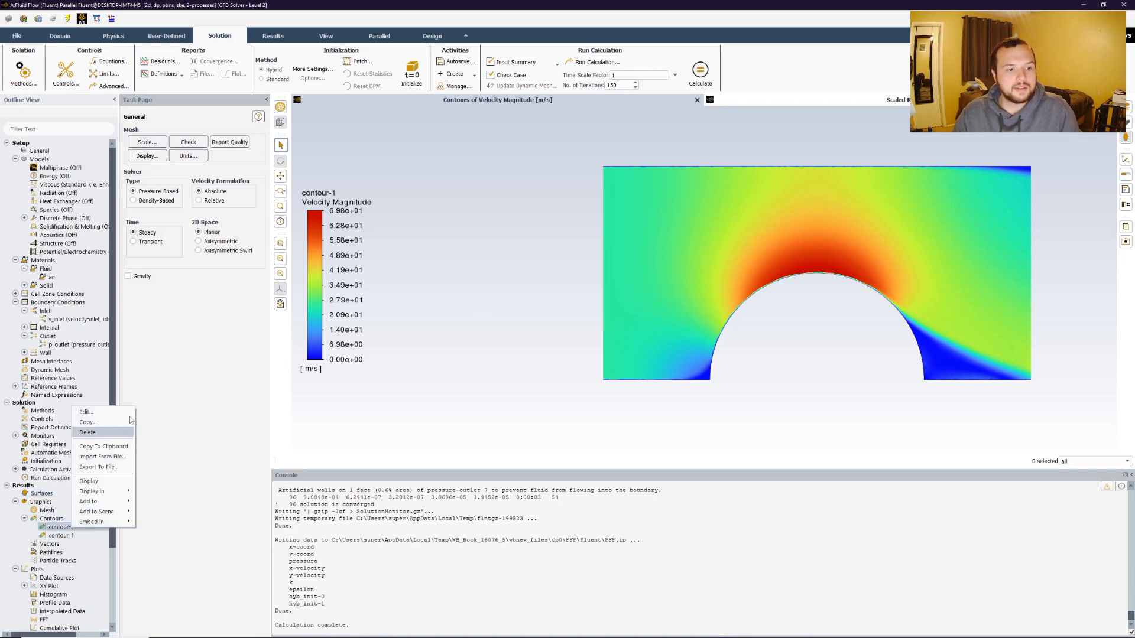
{"action": "left_click", "coordinate": [102, 482]}
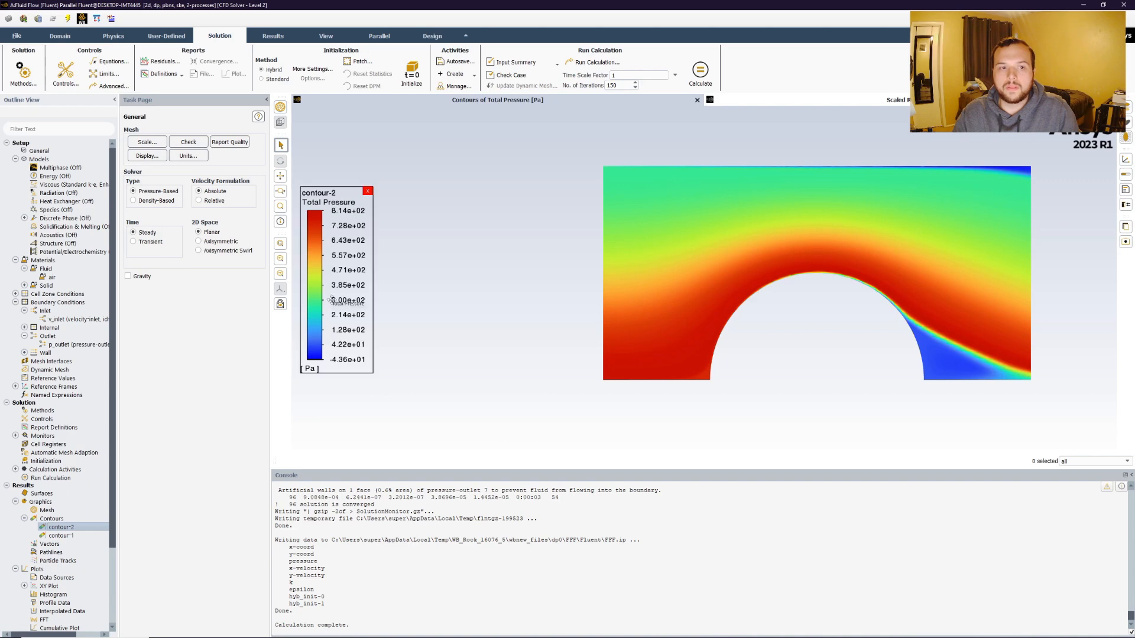
{"action": "scroll", "coordinate": [457, 294], "scroll_direction": "up", "scroll_amount": 2}
{"action": "scroll", "coordinate": [549, 291], "scroll_direction": "down", "scroll_amount": 4}
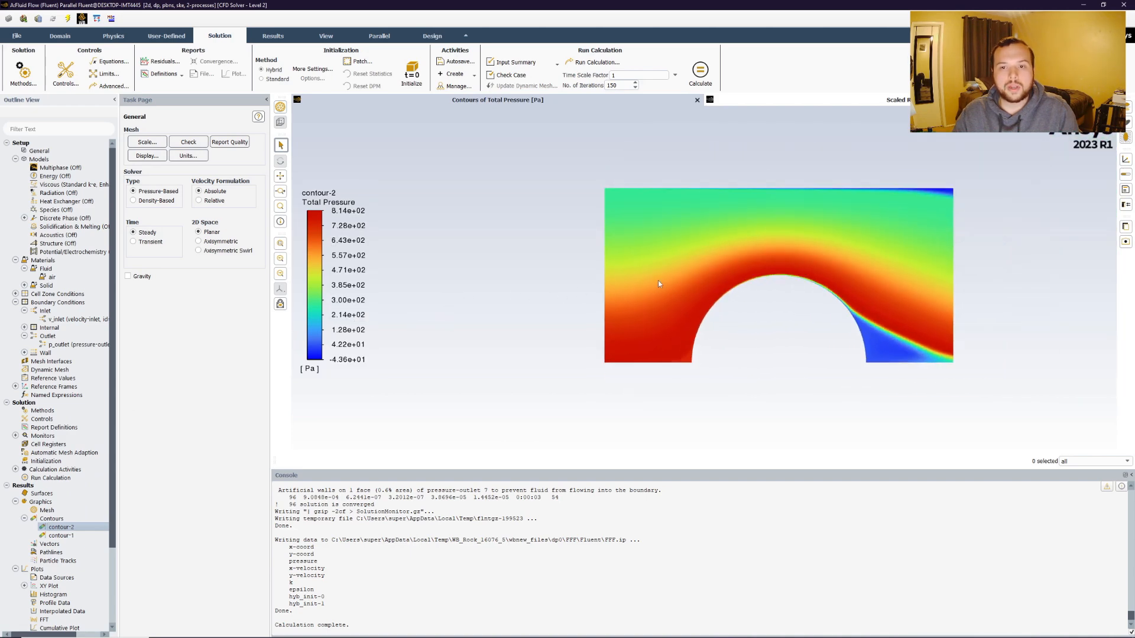
{"action": "left_click_drag", "start_coordinate": [752, 270], "coordinate": [673, 319]}
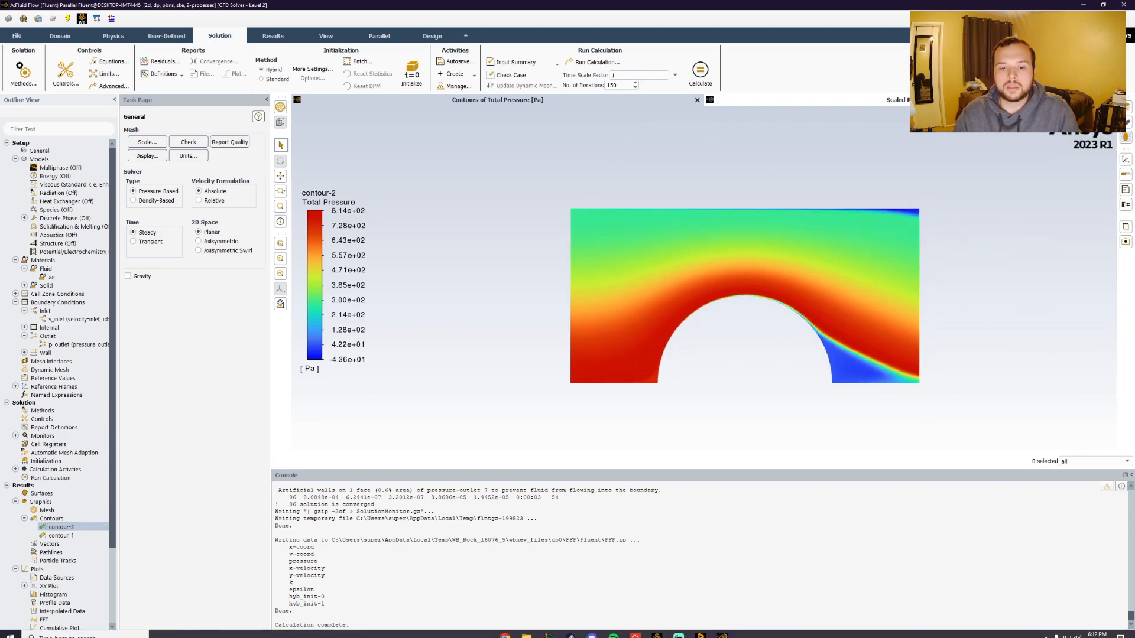